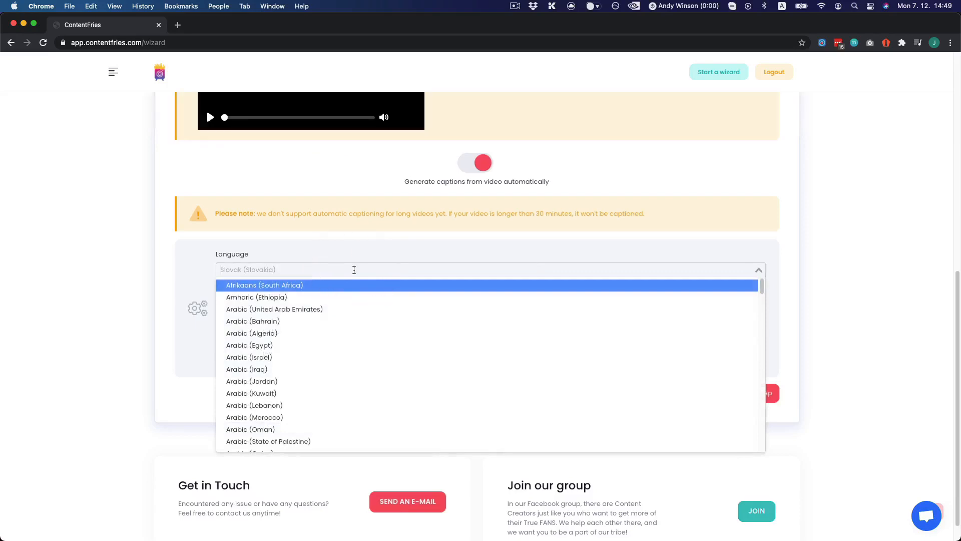
- Set the automatic captioning language to English (United States) and continue to the next wizard step
text(english)
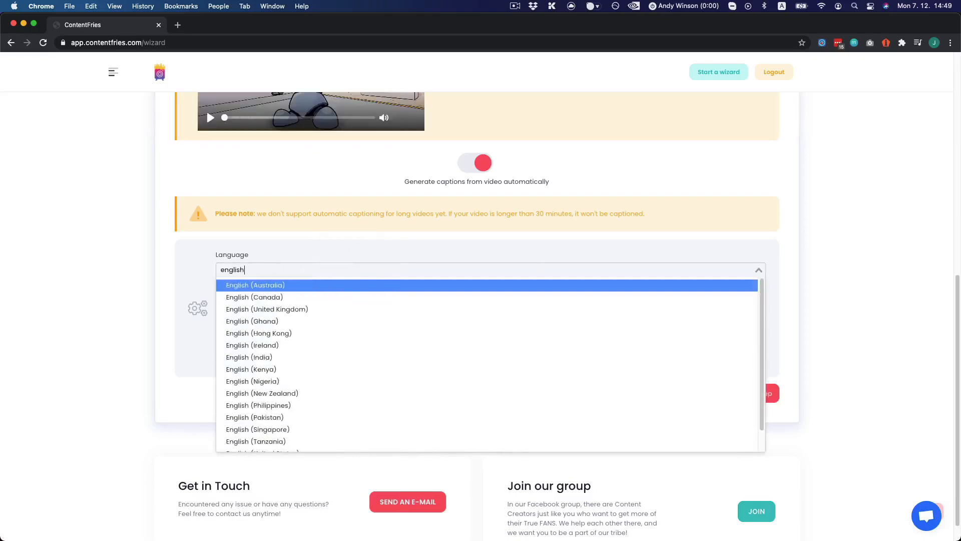
scroll(311, 350, down, 3)
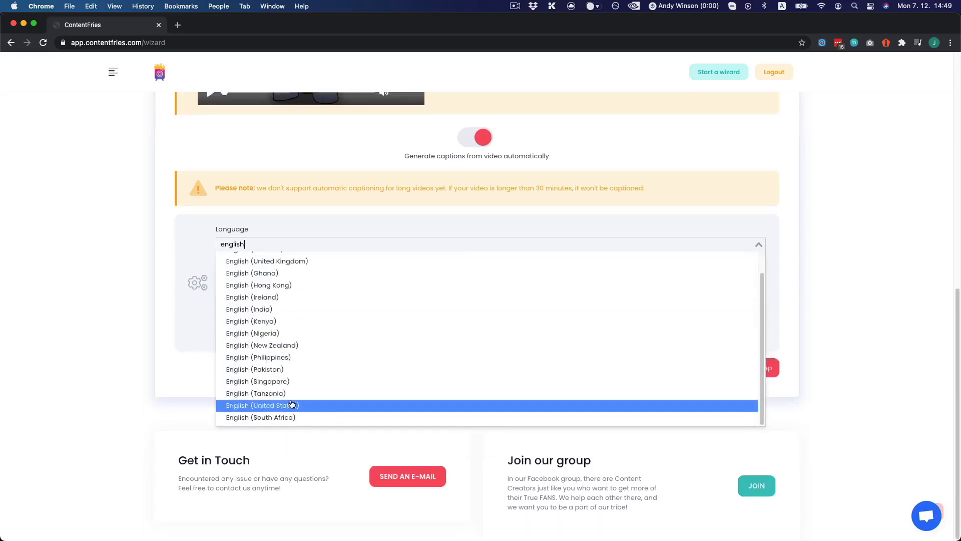
click(275, 404)
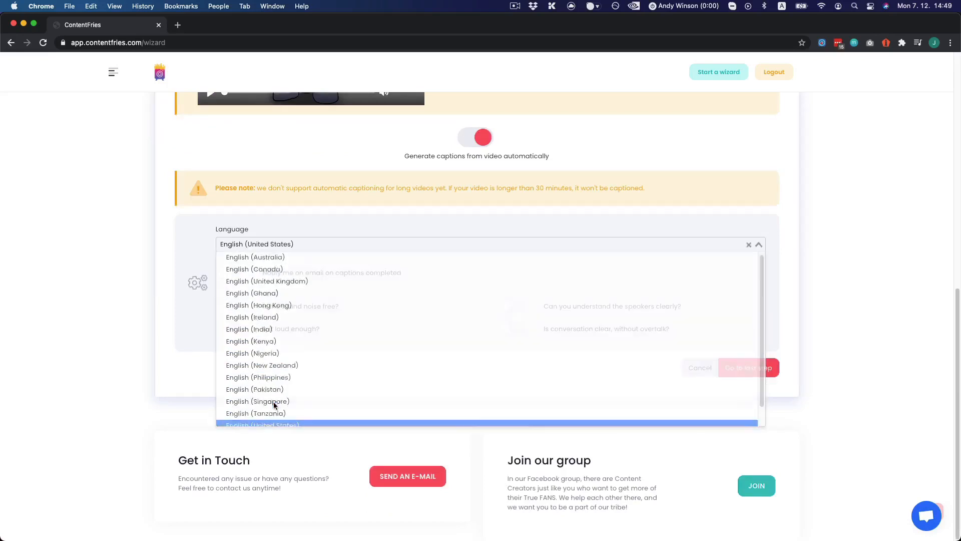
click(742, 369)
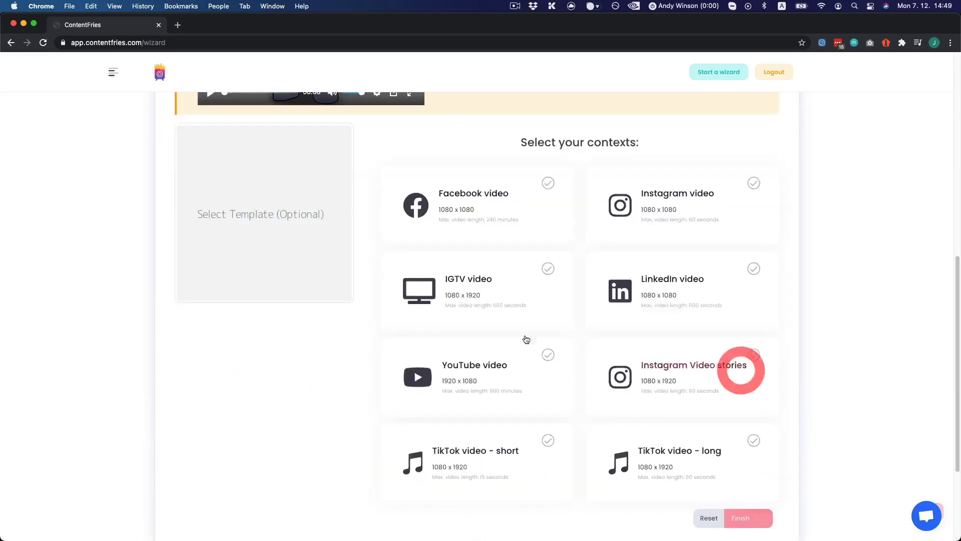
- Select the Facebook video 1080 x 1080 context without a template and finish the wizard
scroll(487, 328, down, 3)
scroll(647, 356, up, 4)
click(517, 253)
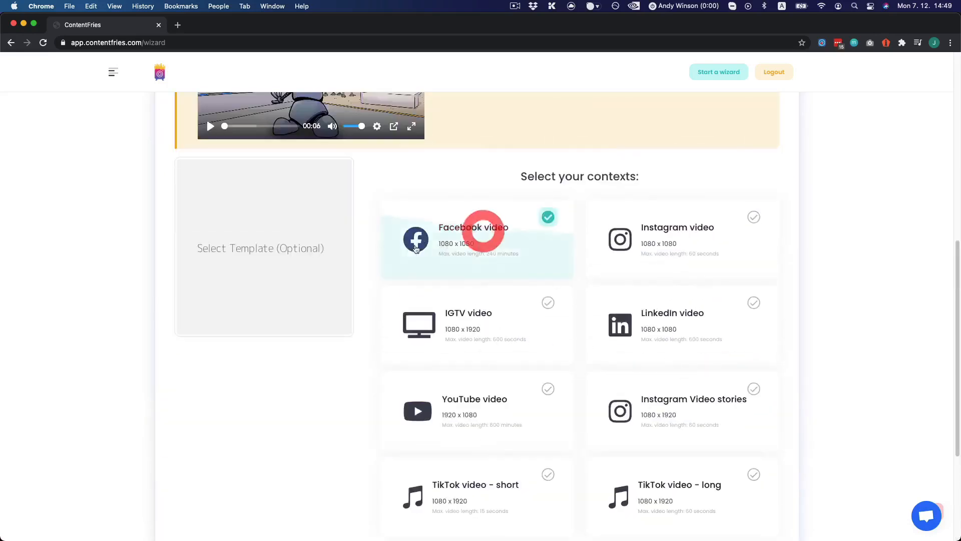
scroll(514, 307, down, 1)
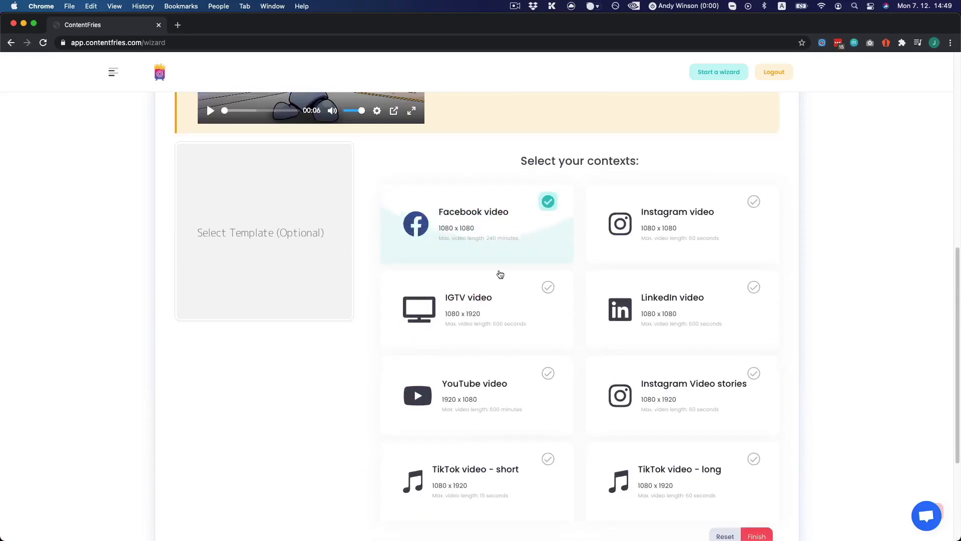
scroll(473, 285, down, 1)
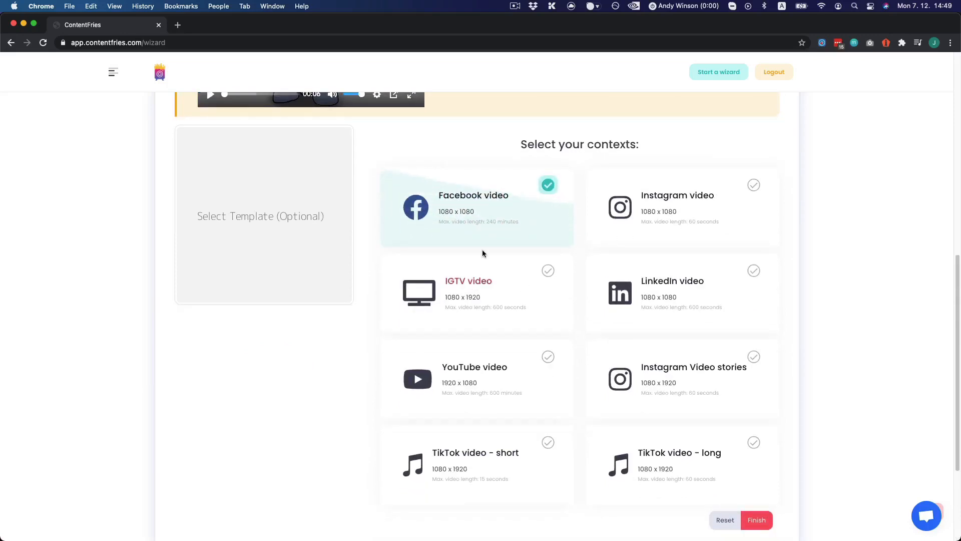
scroll(565, 306, down, 3)
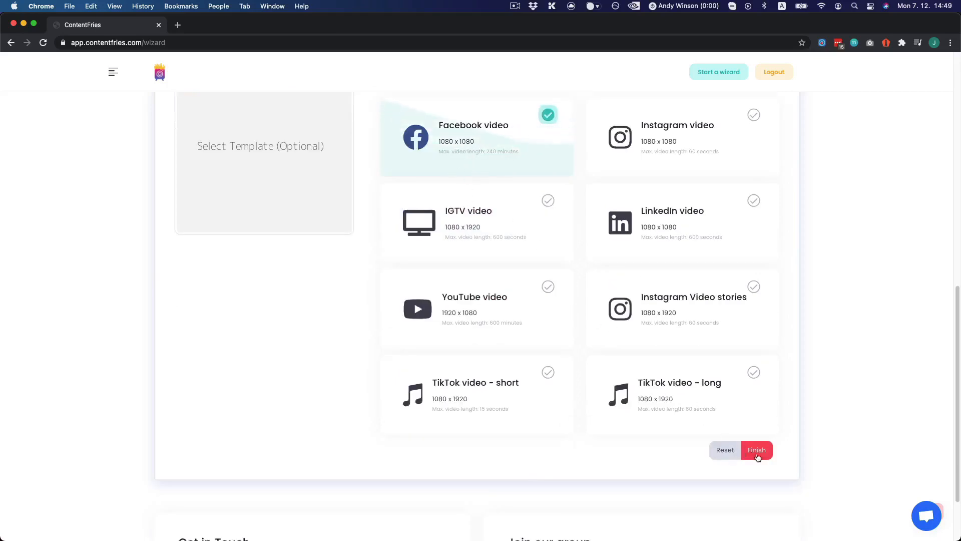
click(758, 454)
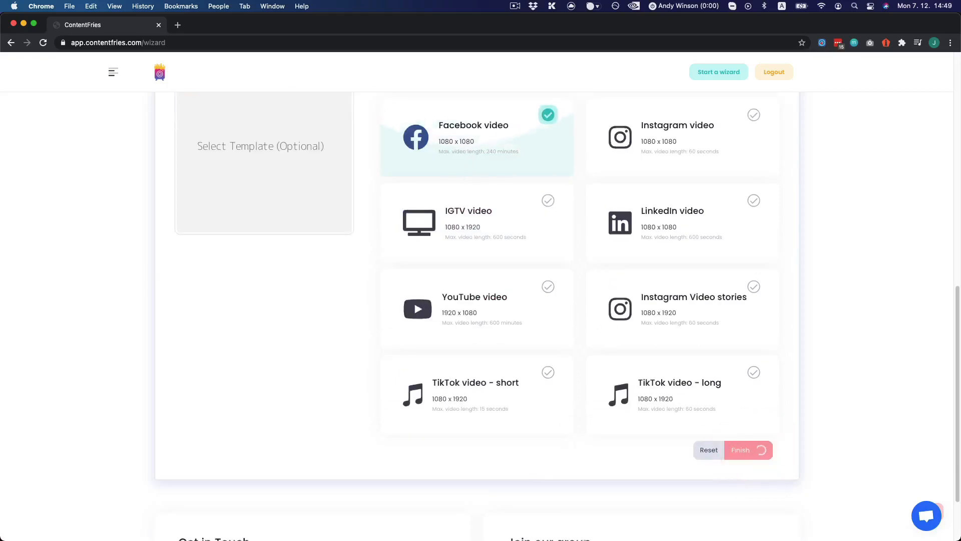
mouse_move(613, 516)
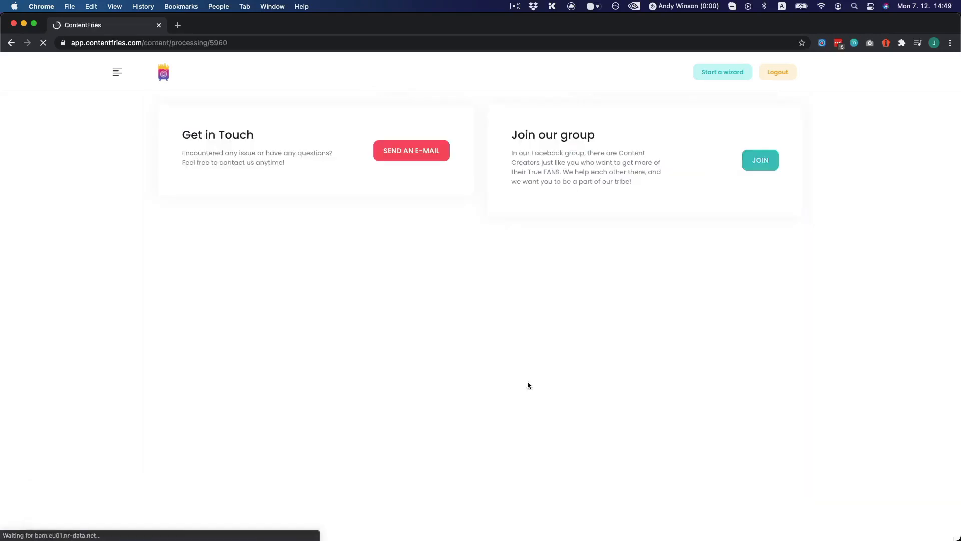
- Switch to TogglDesktop to check the running timer, and return to the video editor in Chrome
key(super+space)
text(toggl)
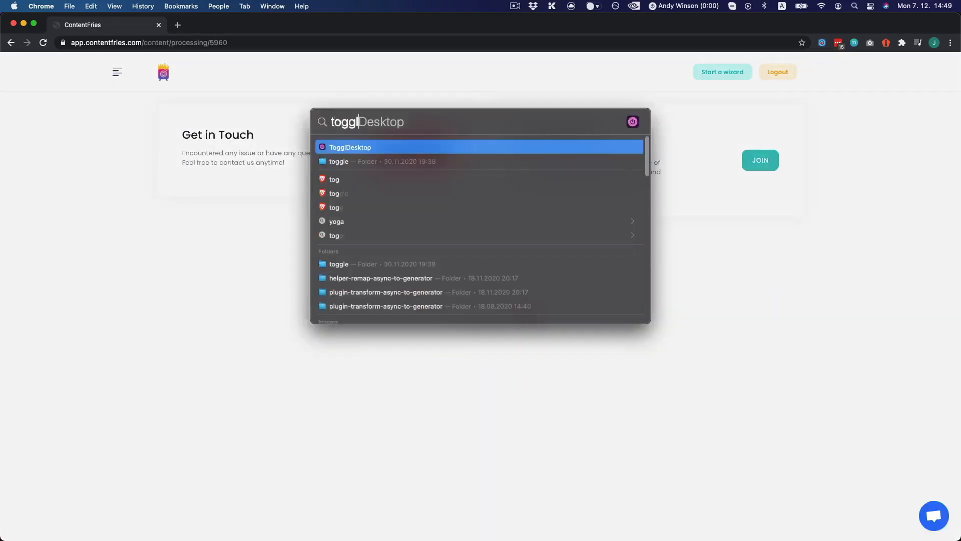
key(Return)
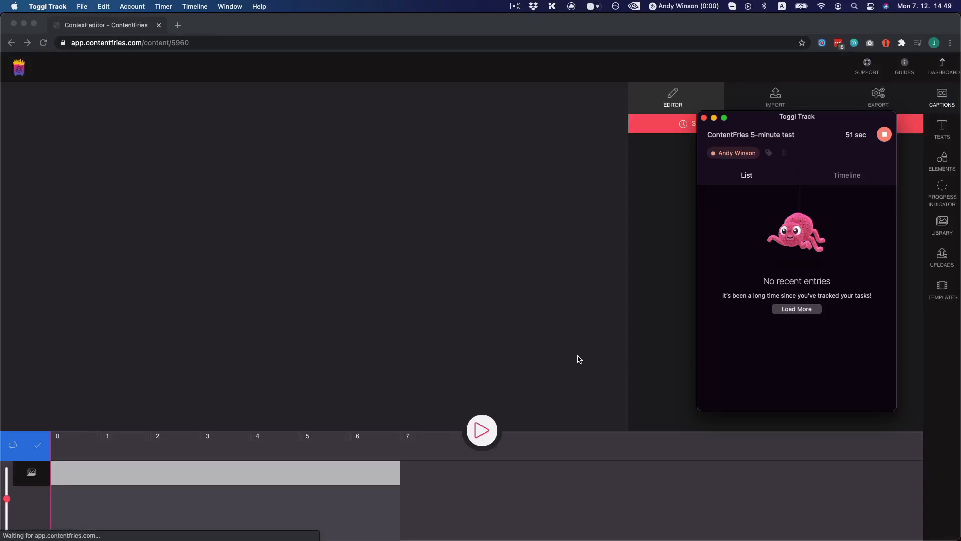
click(579, 355)
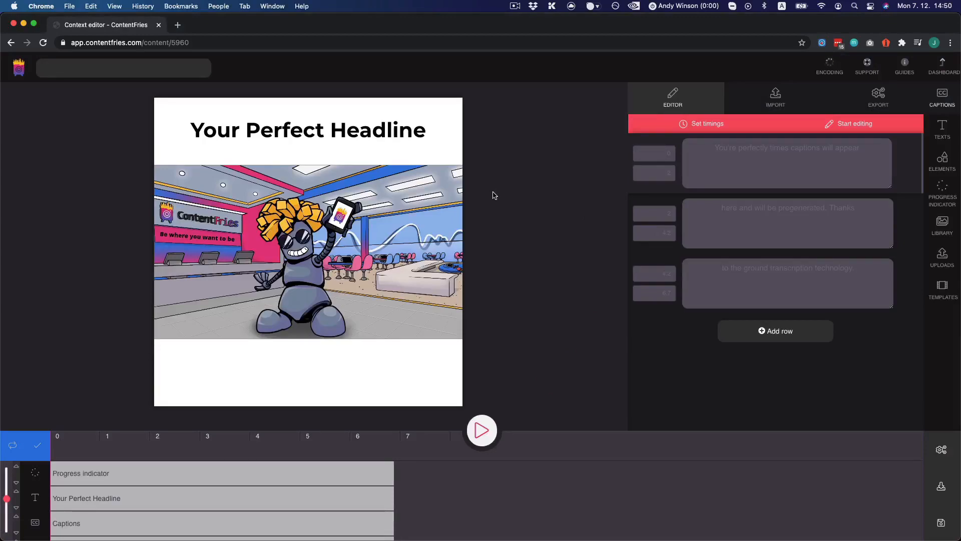
- Examine the reference Facebook video's headline, background, progress bar and caption layout, and return to the editor
key(ctrl+Right)
key(ctrl+Left)
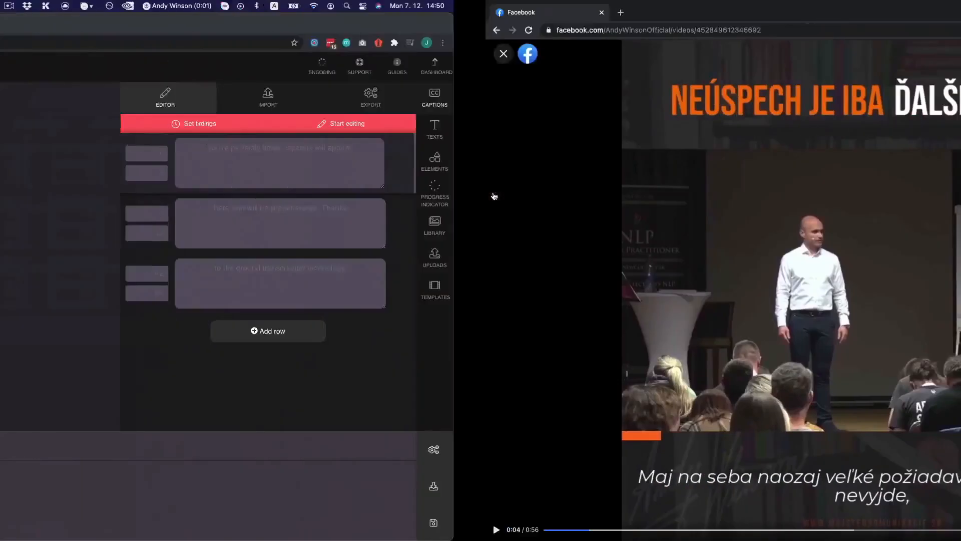
key(ctrl+Right)
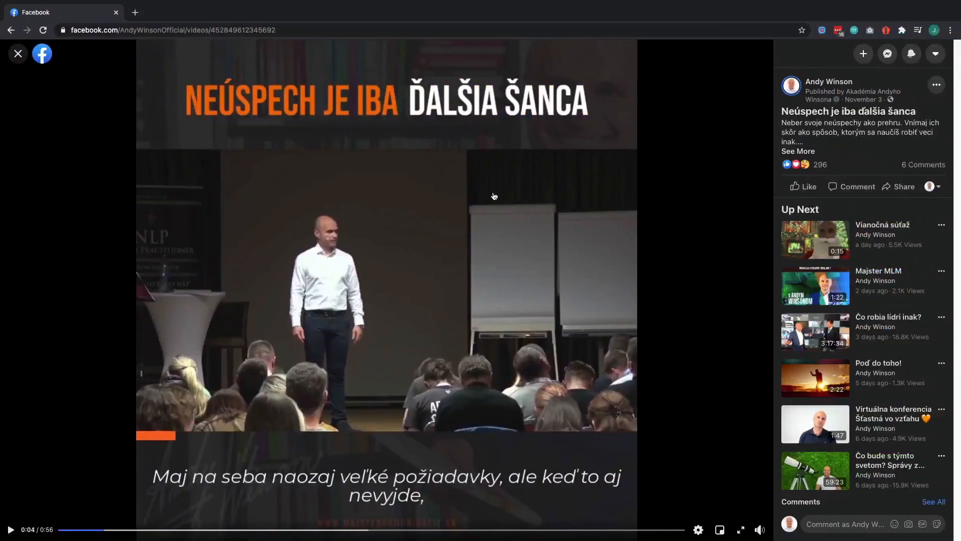
key(ctrl+Left)
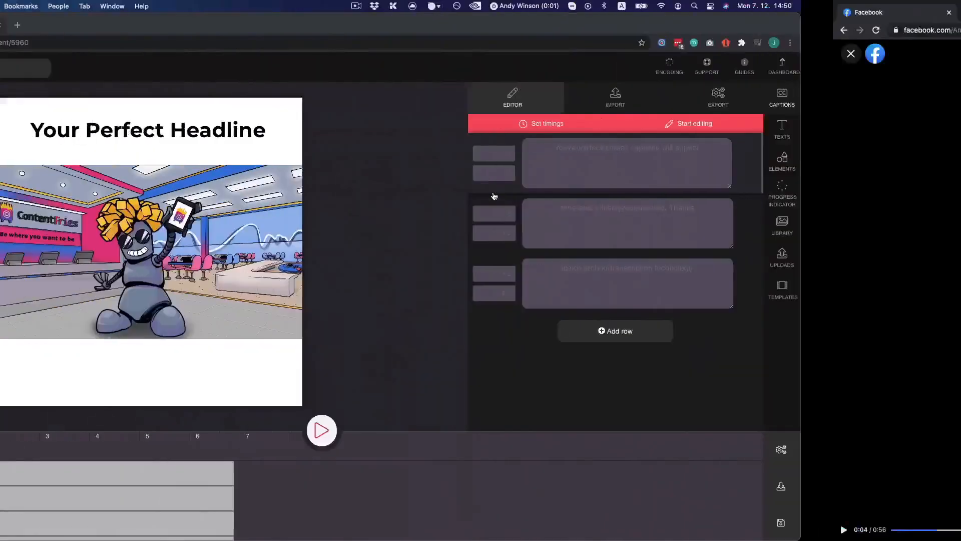
- Set the background type to Image and choose the uploaded photo of a man in front of bookshelves
scroll(169, 501, down, 2)
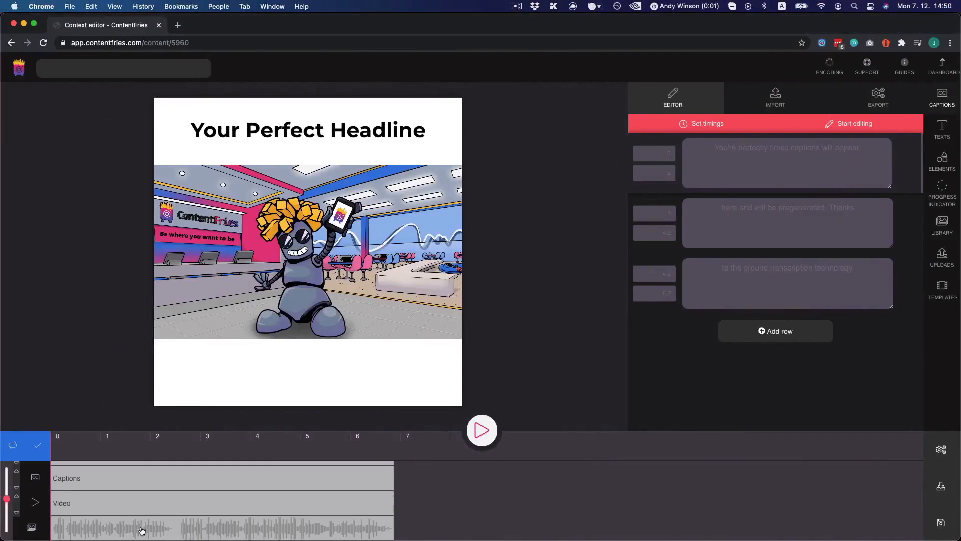
click(183, 530)
click(96, 140)
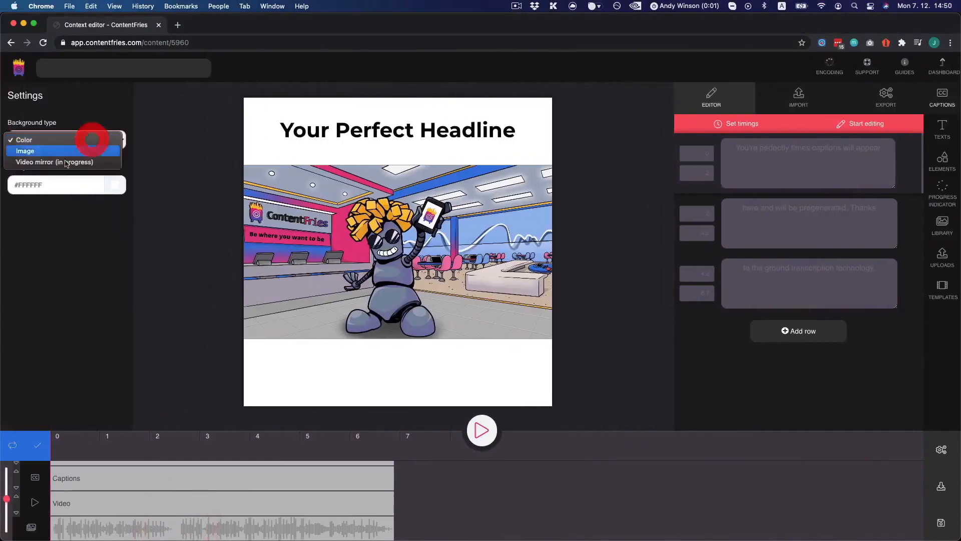
click(54, 152)
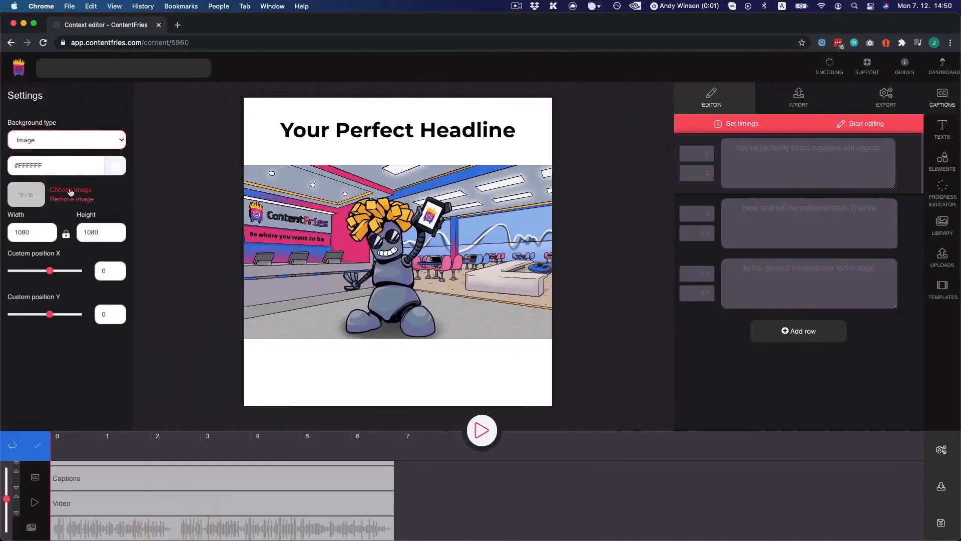
click(70, 190)
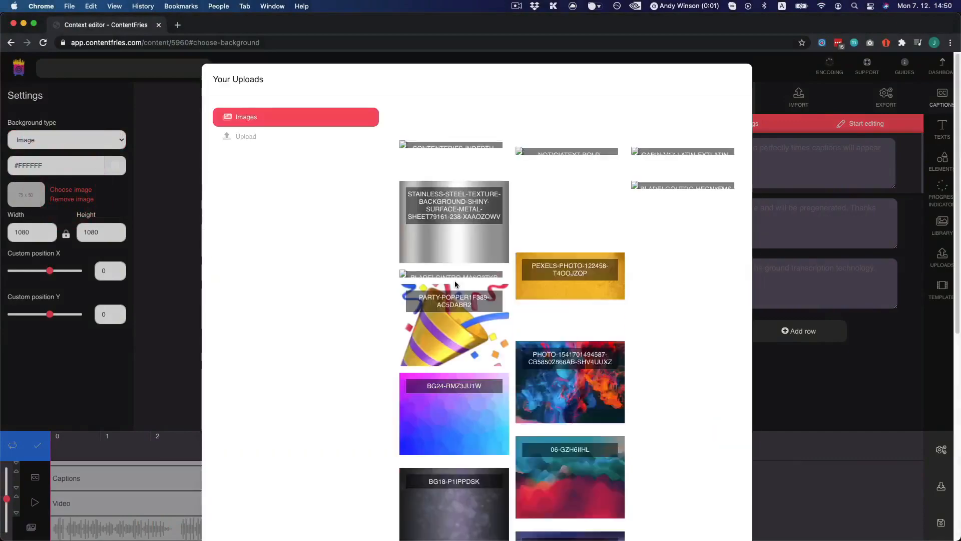
scroll(455, 283, down, 6)
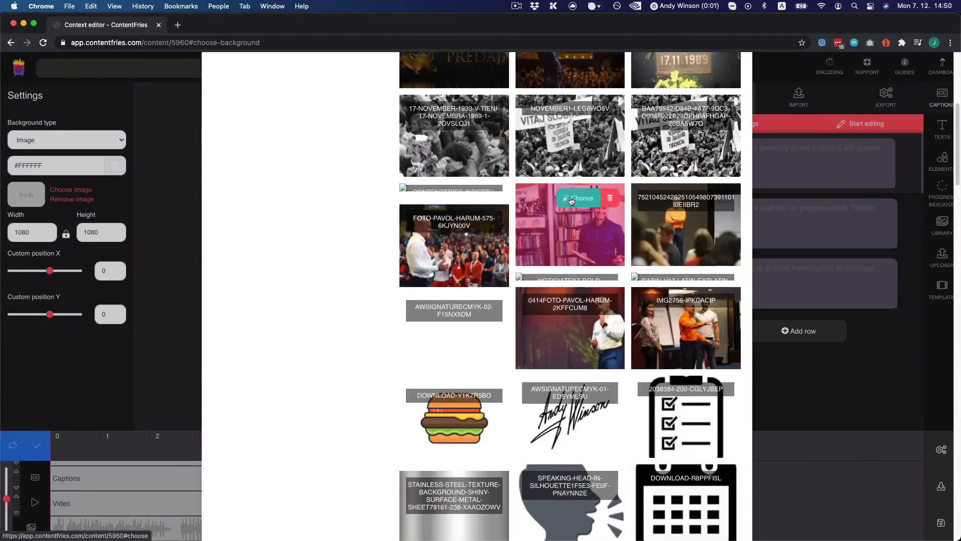
click(576, 198)
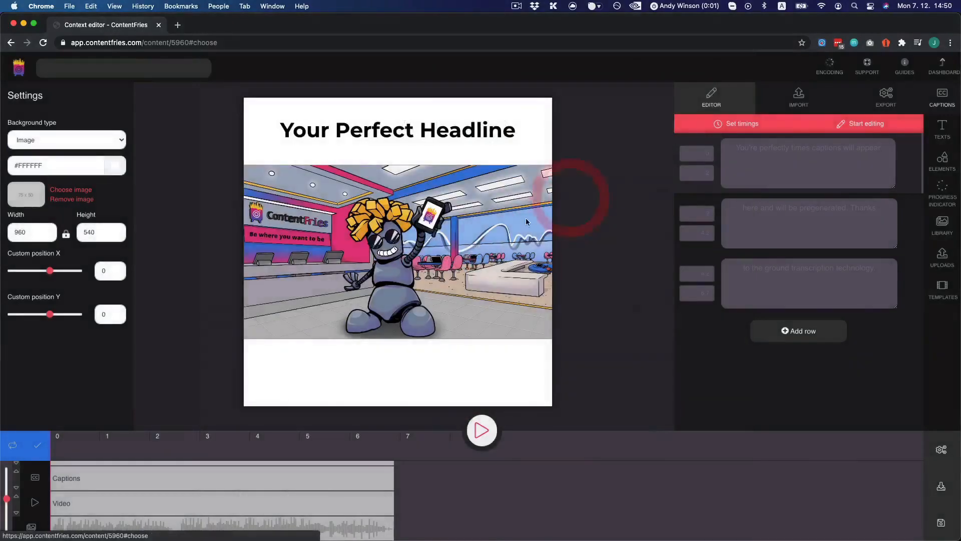
- Set the background image's height to 1400 and shift it to custom position X -762 and Y -322
double_click(84, 230)
text(1400)
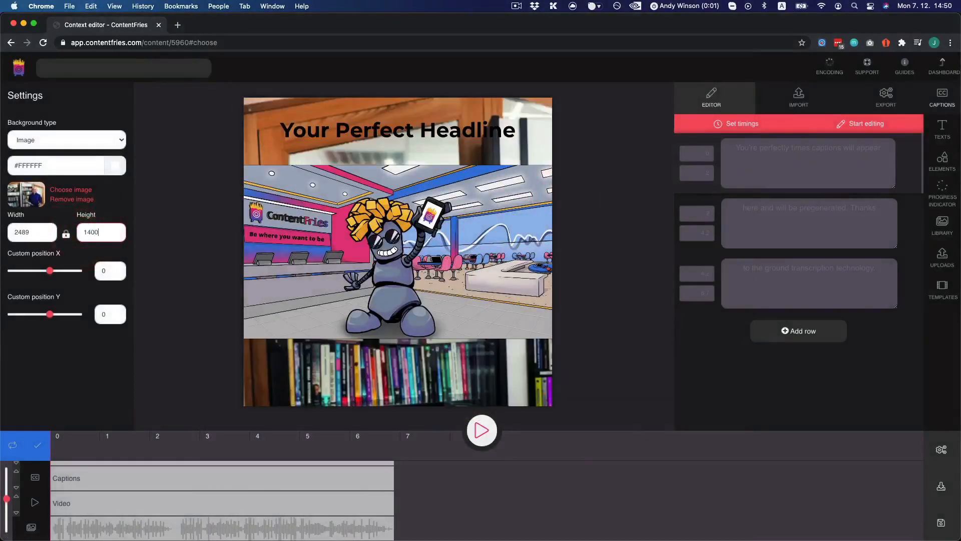
drag(50, 271, 39, 271)
drag(50, 317, 44, 315)
click(39, 275)
drag(38, 274, 36, 276)
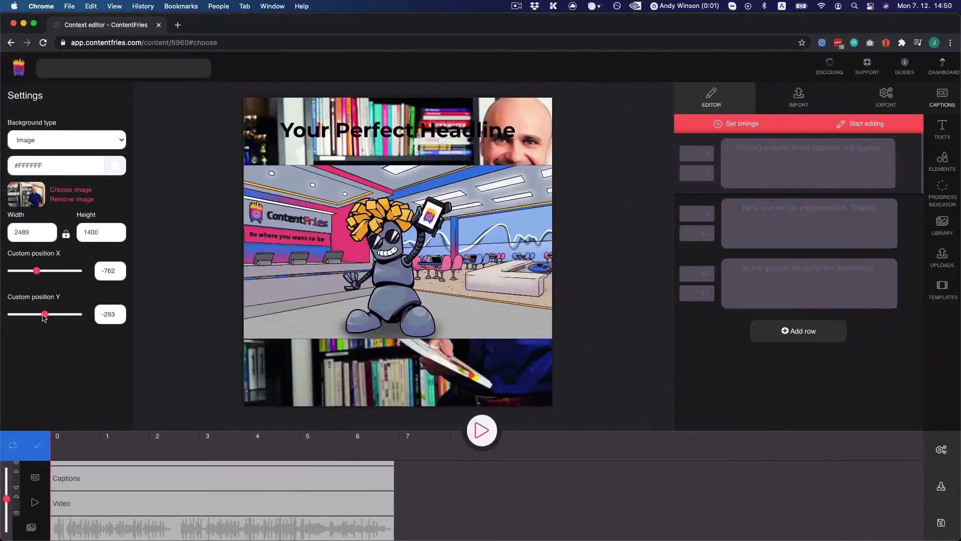
drag(44, 317, 43, 315)
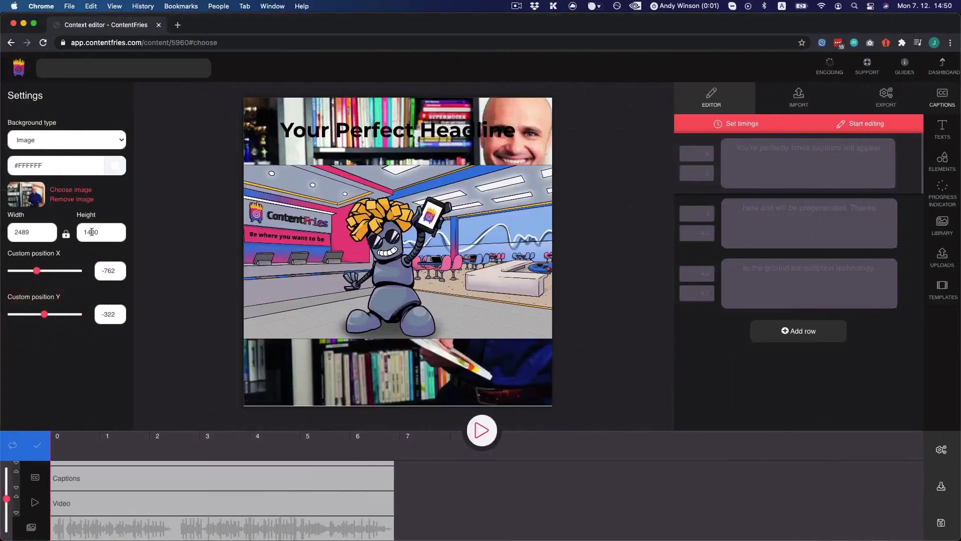
- Enlarge the background image to a height of 1430 and readjust its custom position Y to -322
drag(92, 232, 119, 236)
text(3)
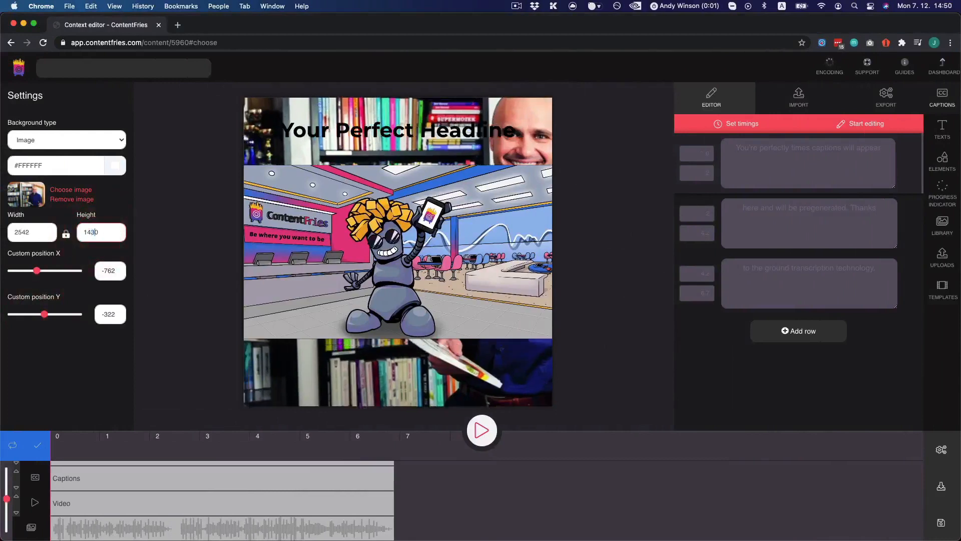
click(44, 315)
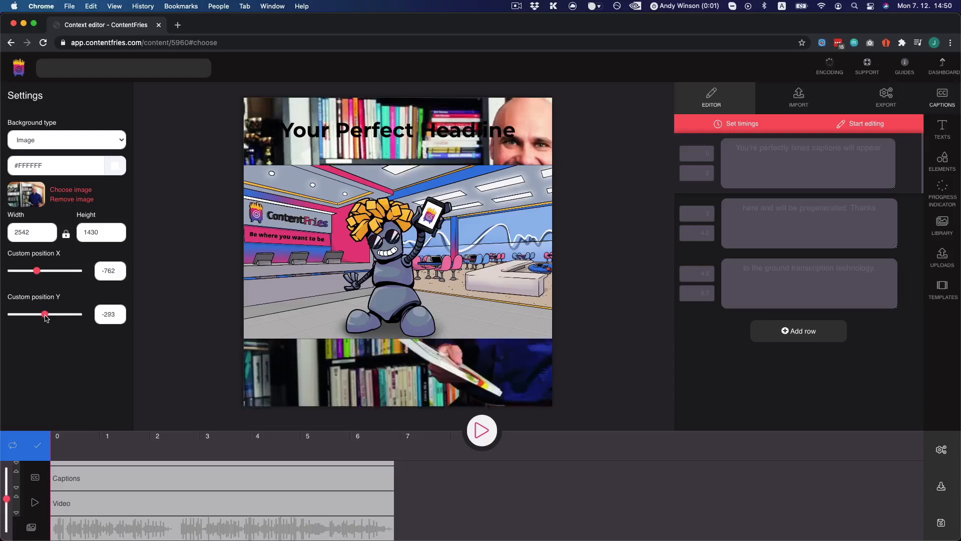
click(44, 315)
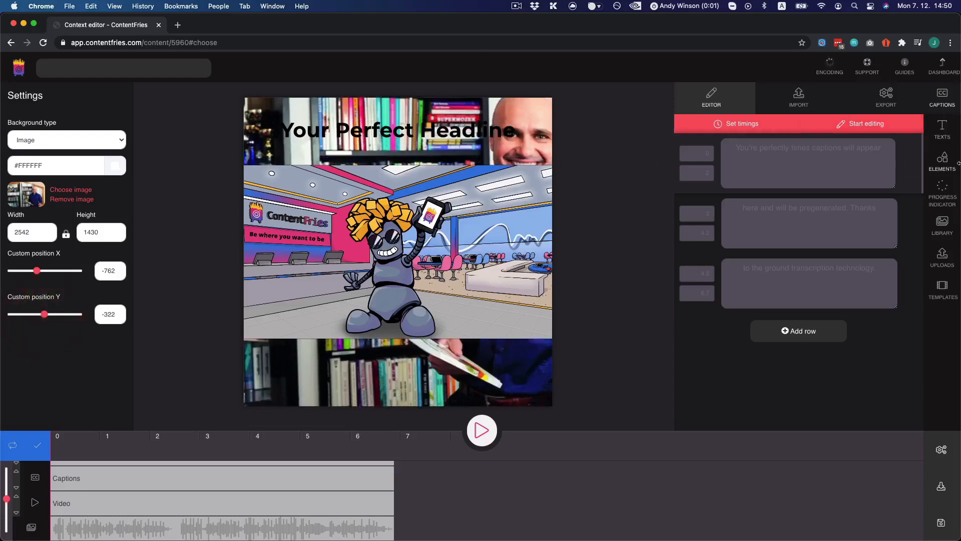
- Add a rectangle element and increase its height to 1080 to cover the whole canvas
click(937, 160)
click(776, 93)
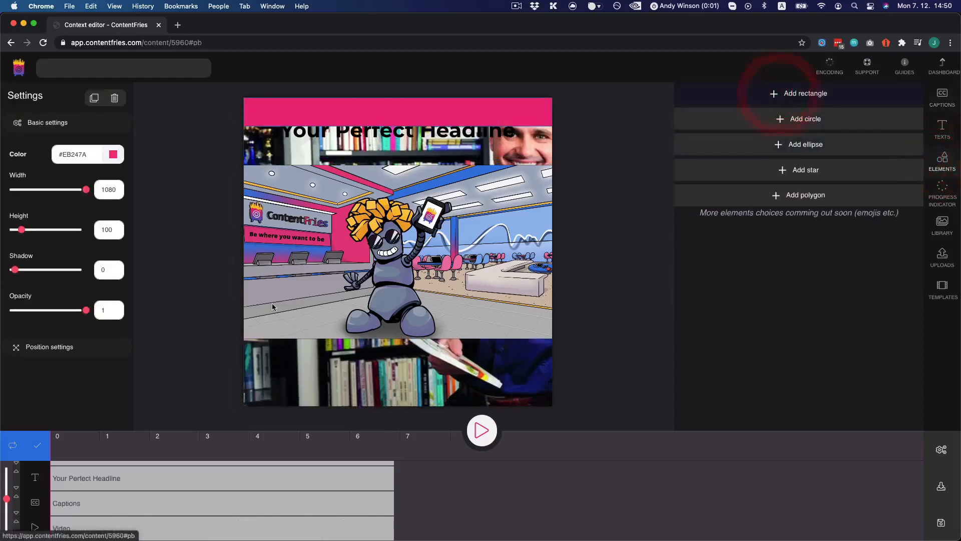
drag(22, 230, 82, 230)
- Set the rectangle's color to #1A1A1A and its opacity to 0.89
click(113, 154)
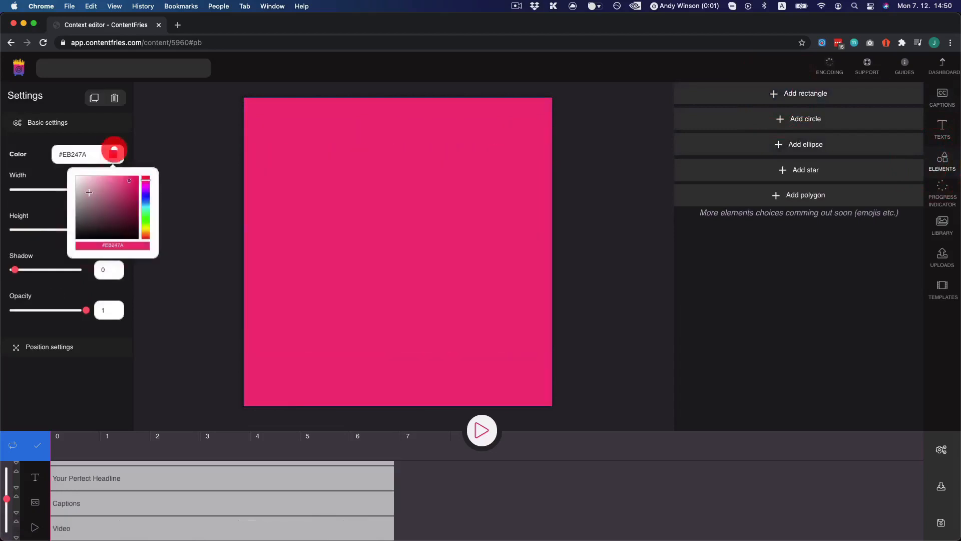
click(77, 212)
click(75, 231)
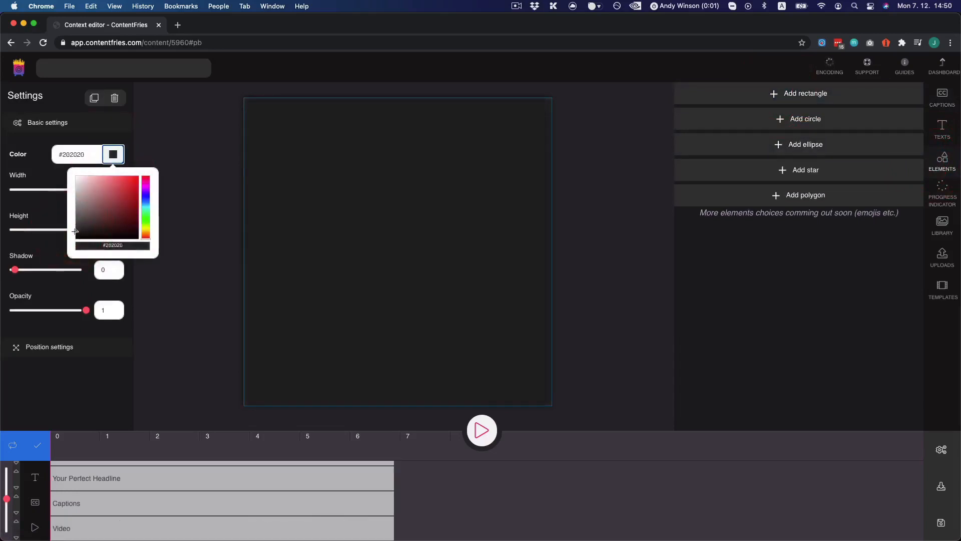
click(33, 166)
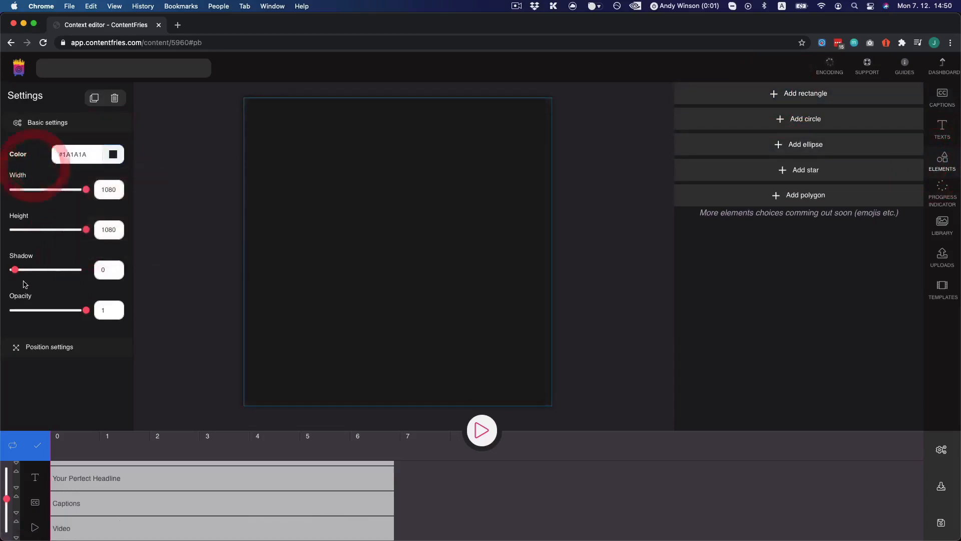
click(78, 311)
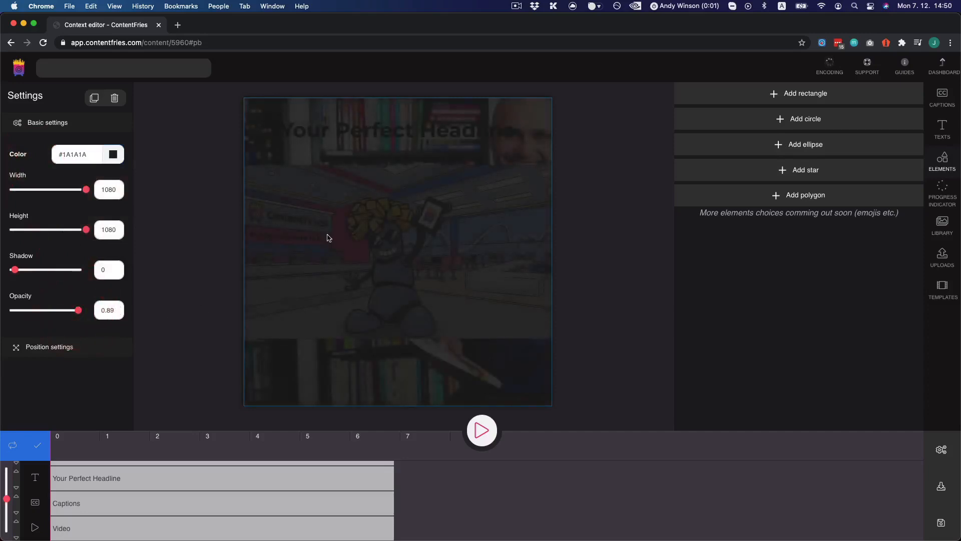
click(180, 283)
- Move the rectangle layer down the layer stack so it sits directly beneath the video layer and above the background image
scroll(129, 480, up, 2)
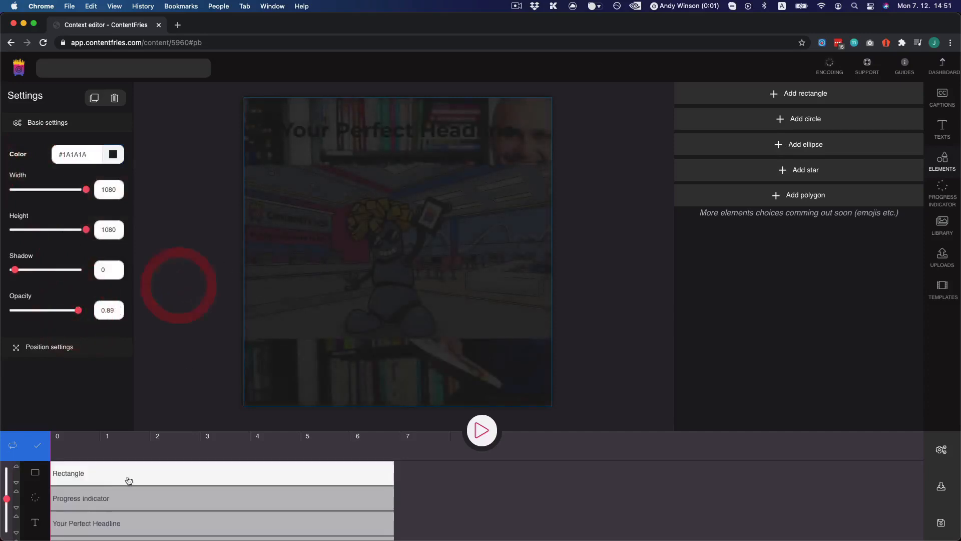
click(15, 482)
click(16, 507)
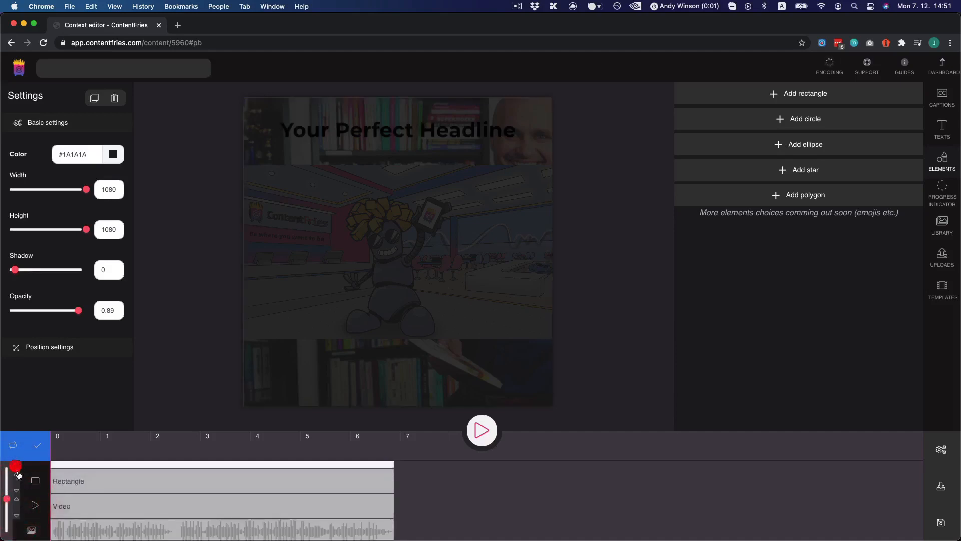
click(16, 491)
click(385, 230)
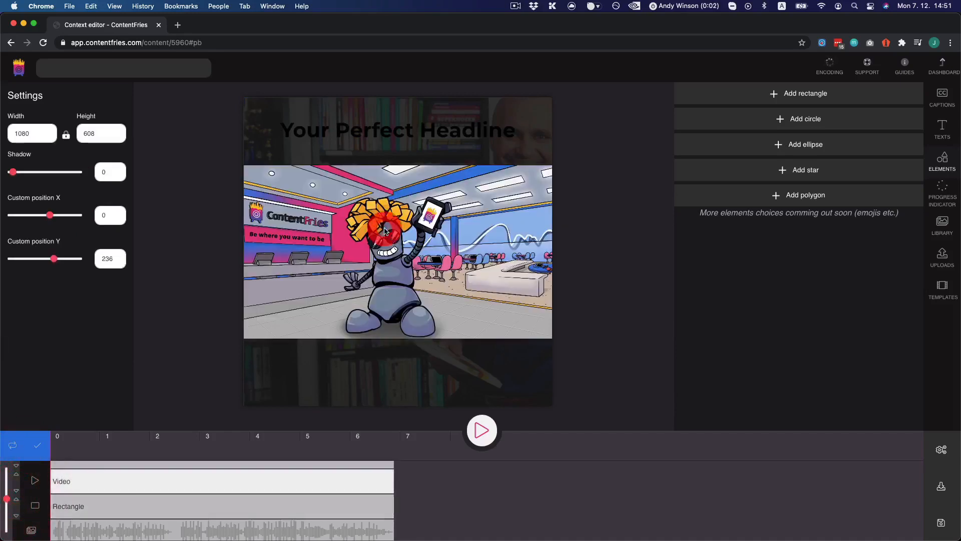
- Set the headline text's color to white (#FFFFFF)
click(382, 124)
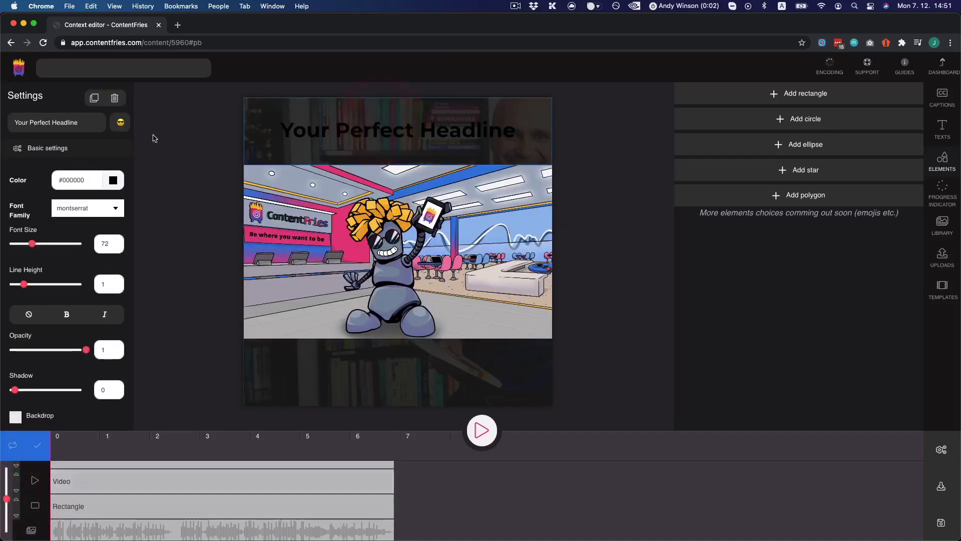
click(114, 181)
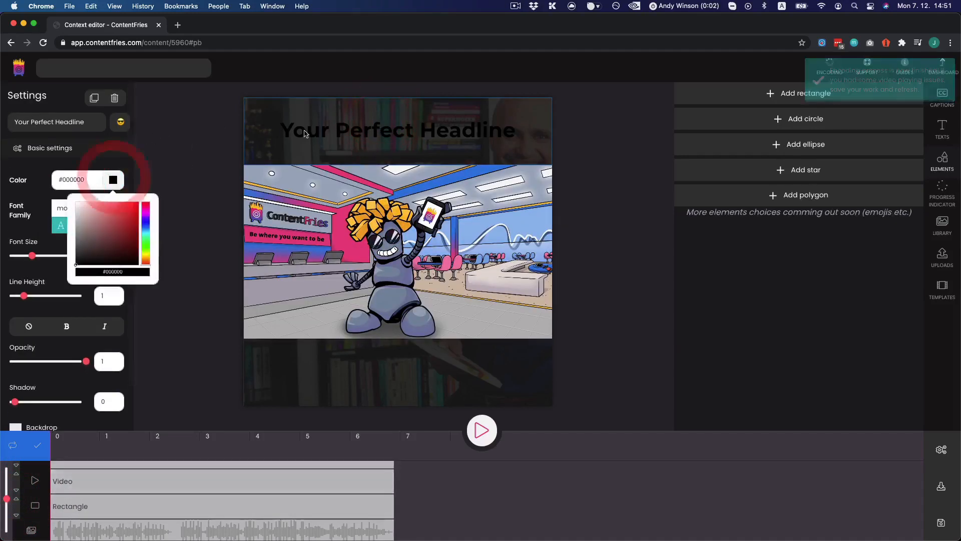
click(75, 202)
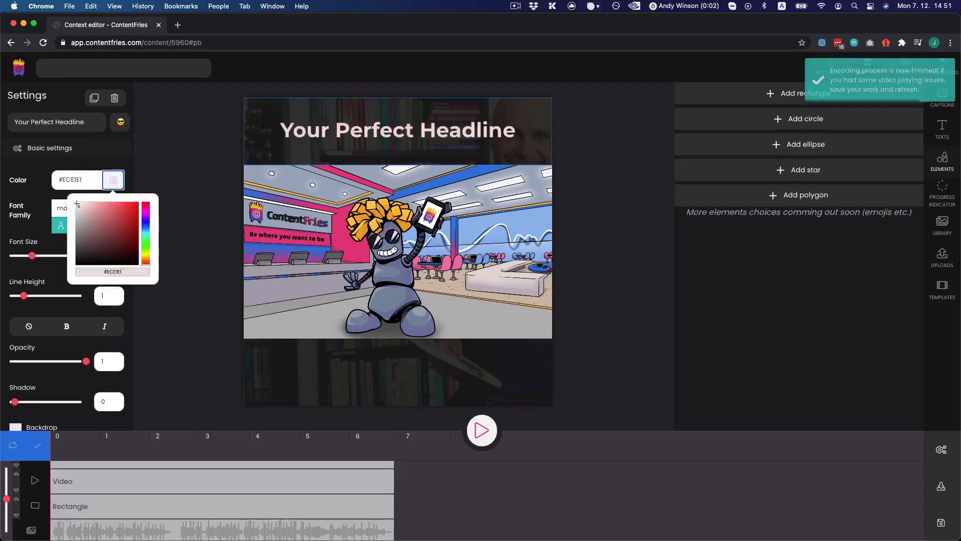
click(178, 191)
- Preview the captions at a point in the timeline where they show and set their color to white (#FFFFFF)
click(333, 358)
click(944, 111)
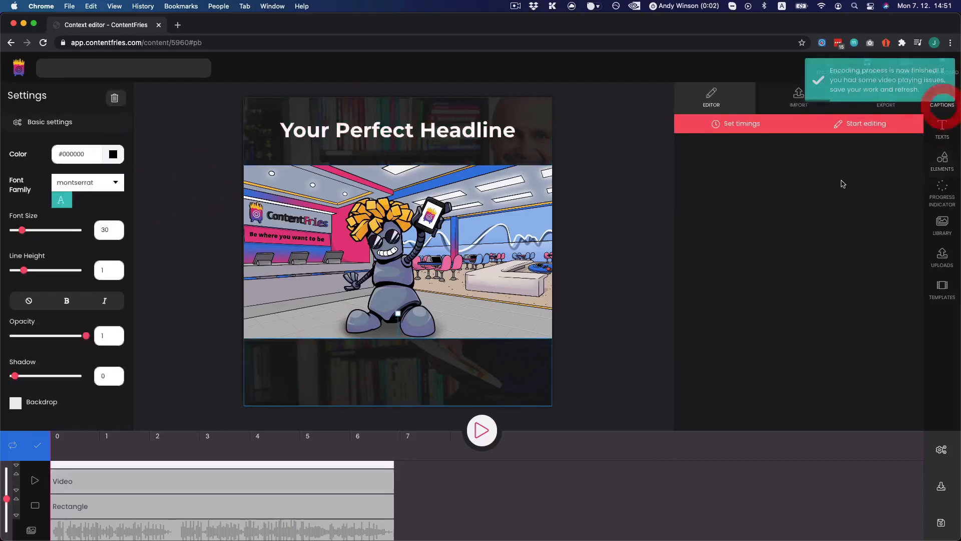
click(264, 456)
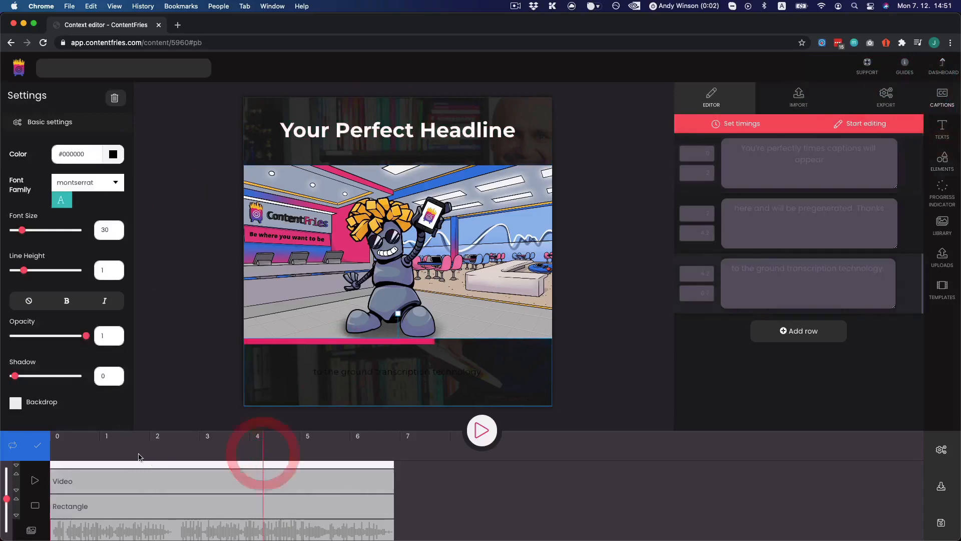
click(137, 455)
click(116, 155)
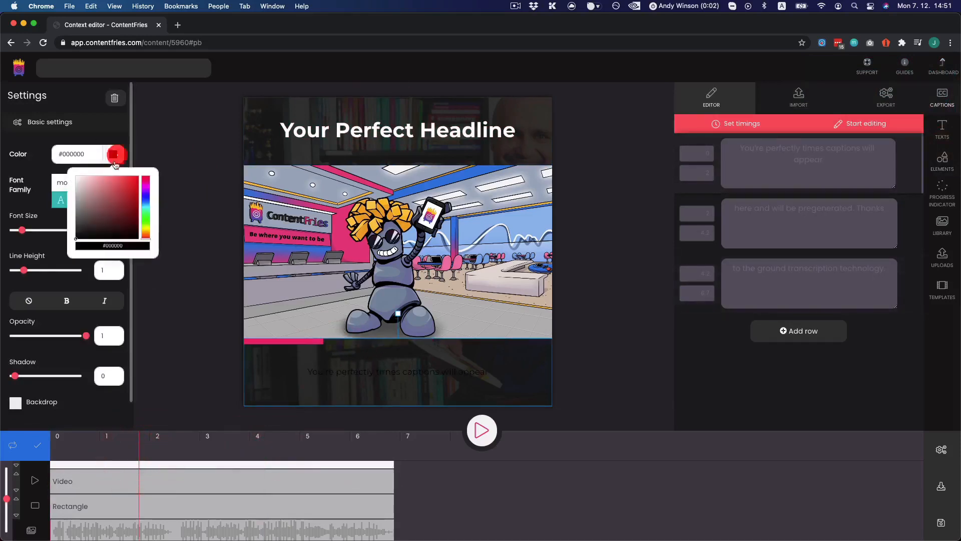
click(78, 201)
click(76, 177)
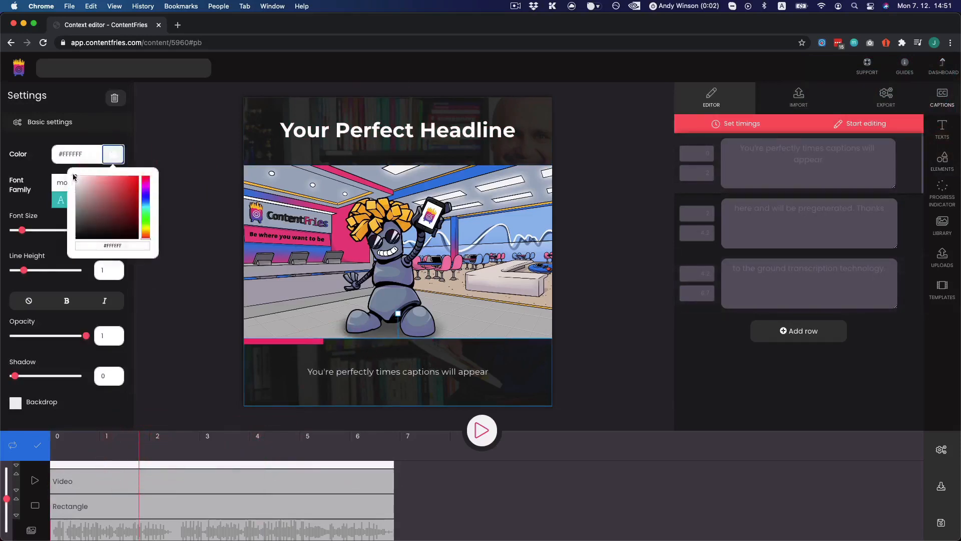
click(165, 143)
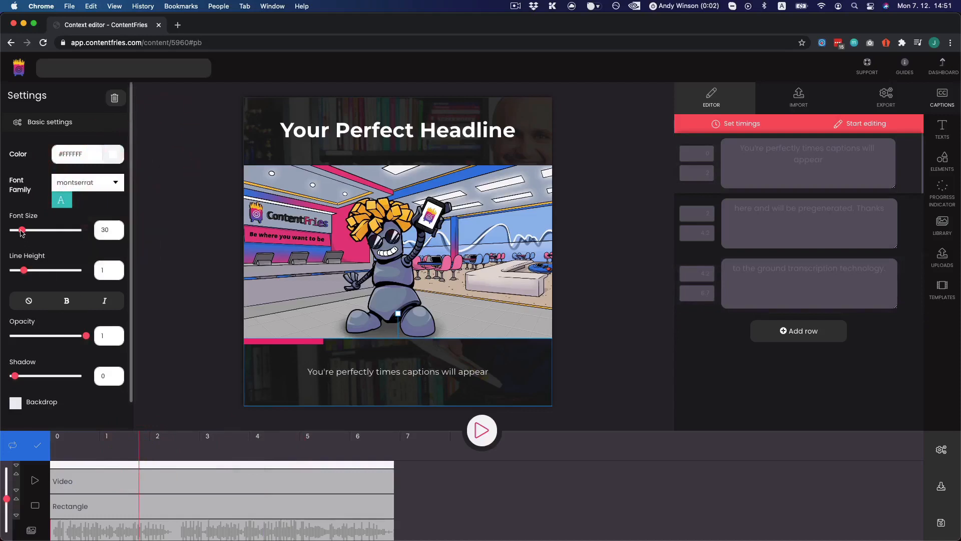
- Set the captions' font size to 51 and reduce their container width to 997
drag(21, 231, 27, 232)
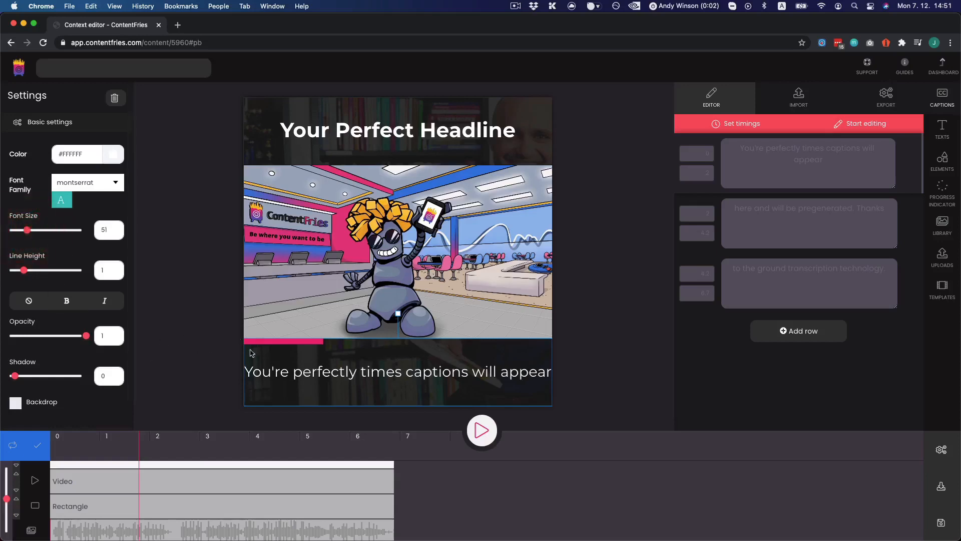
scroll(65, 351, down, 2)
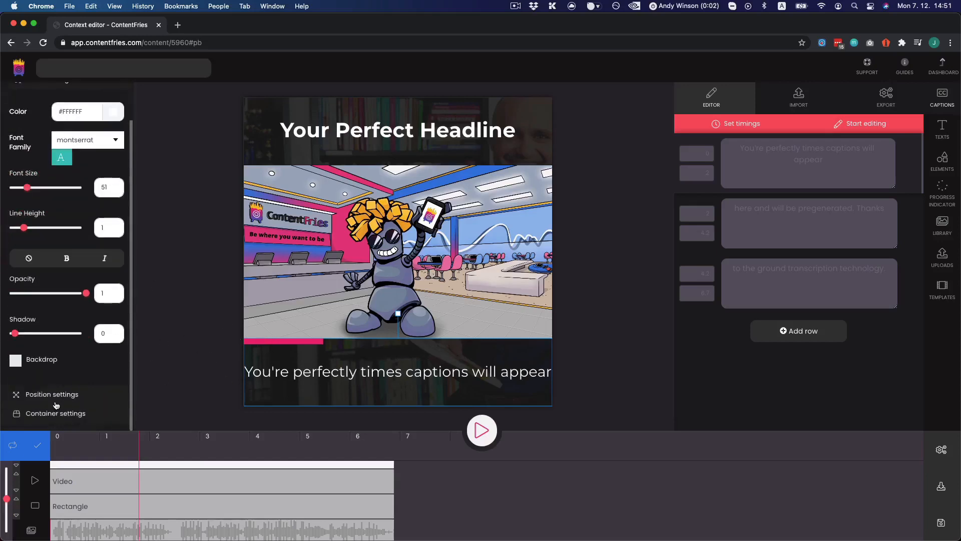
click(52, 393)
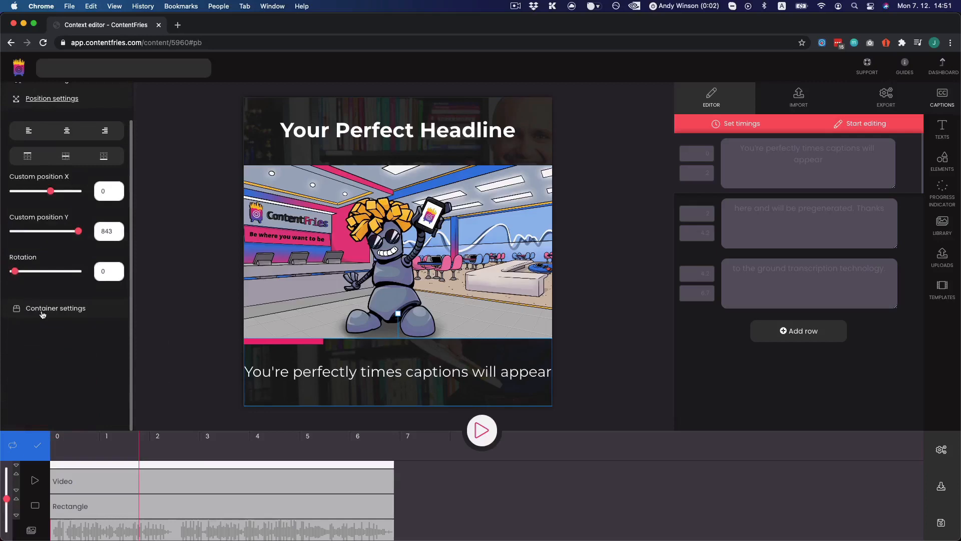
click(43, 309)
drag(86, 159, 81, 162)
scroll(50, 150, up, 2)
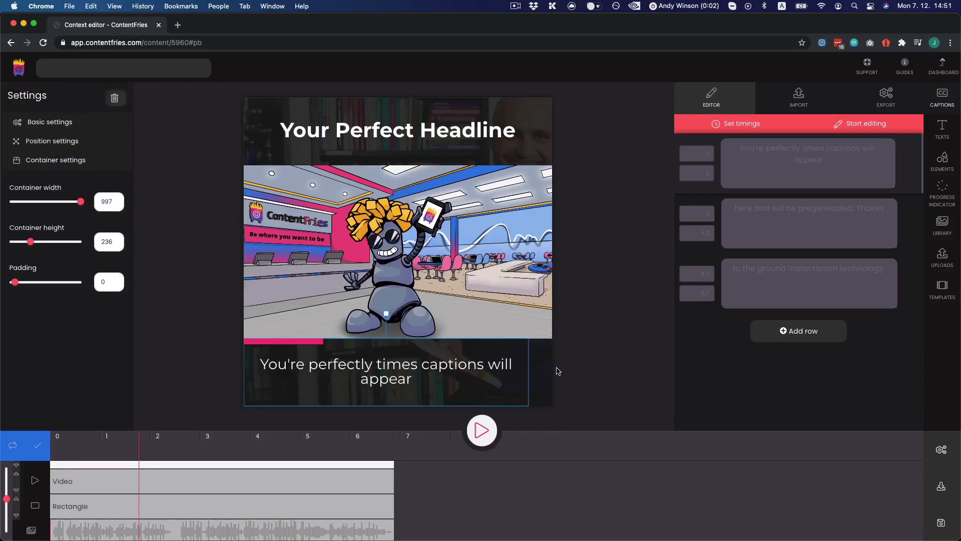
- Shift the captions to custom position X 45 and Y 845 so they sit roughly centered below the video
click(65, 144)
click(52, 234)
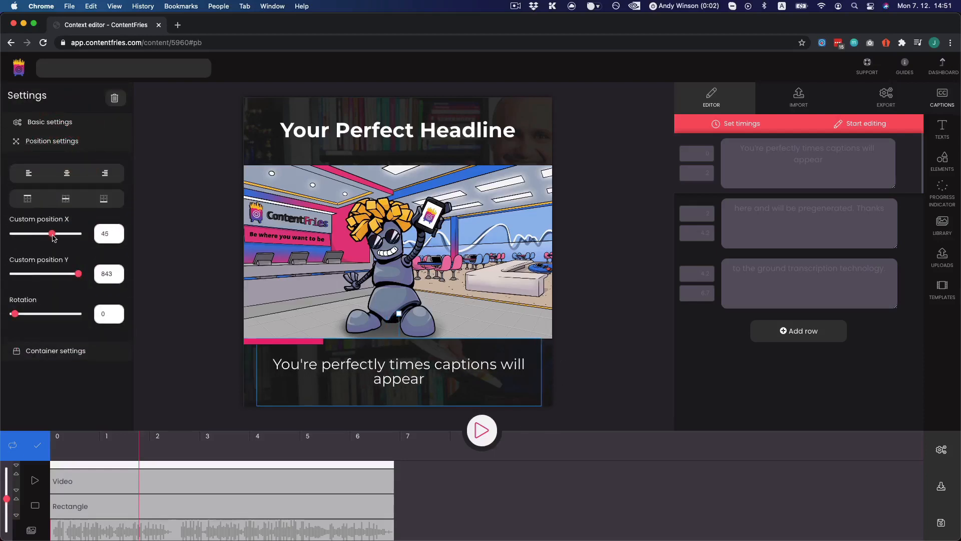
click(52, 235)
mouse_move(379, 365)
mouse_down()
mouse_move(362, 358)
mouse_move(383, 366)
mouse_up()
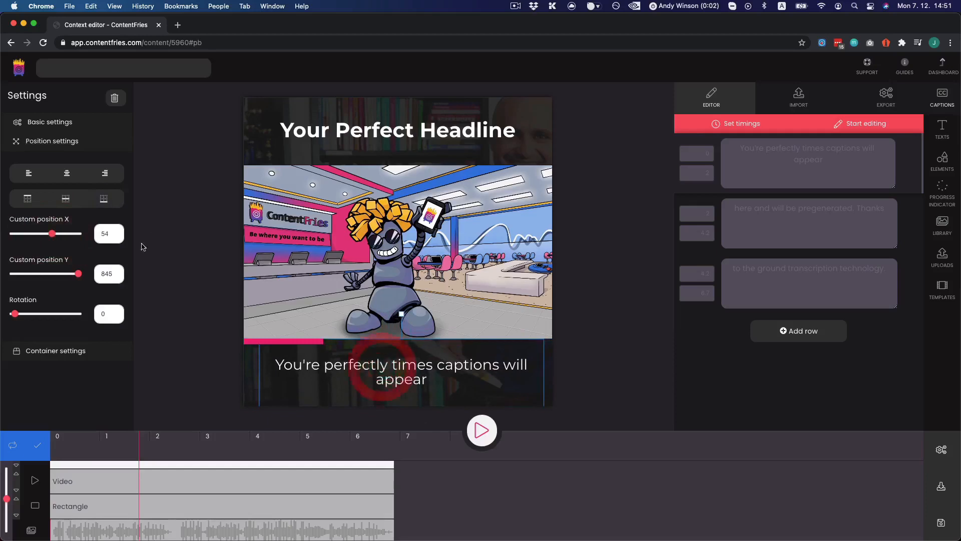
drag(51, 237, 52, 237)
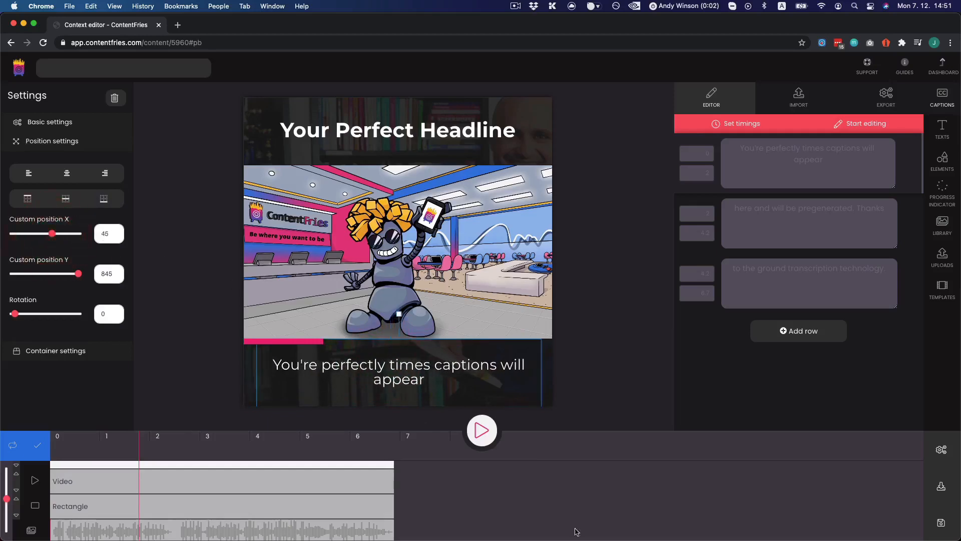
- Open Toggl Track to check the time elapsed on the running timer, and return to the ContentFries editor
key(super+space)
text(t)
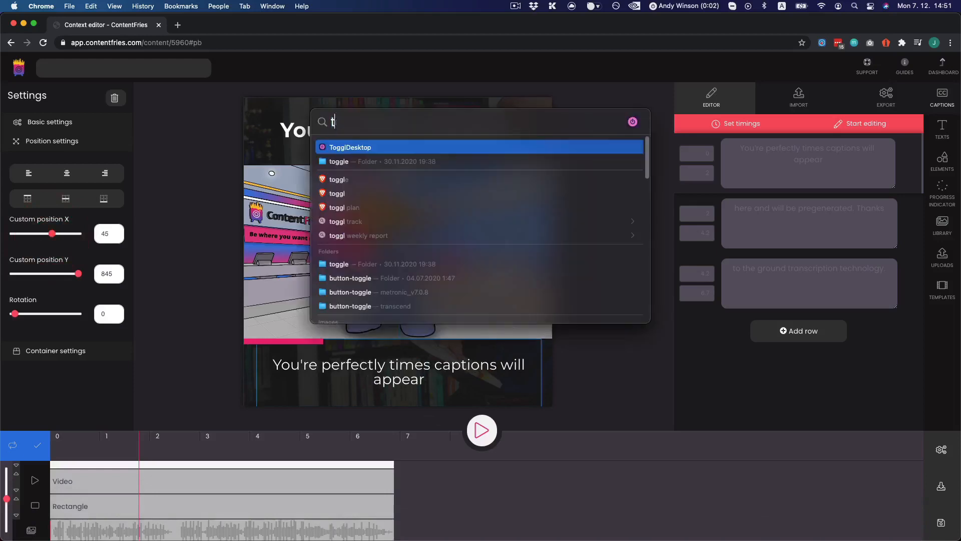
text(oggl)
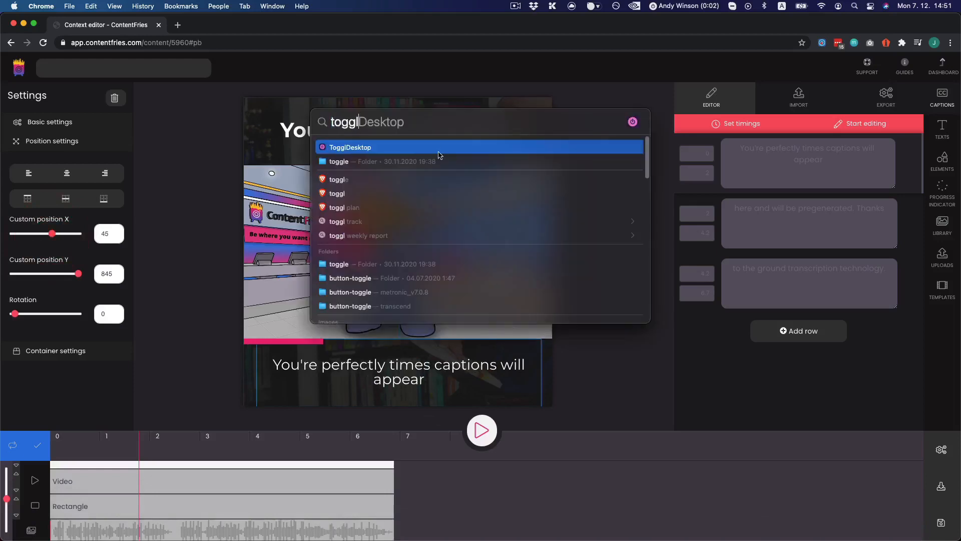
key(Return)
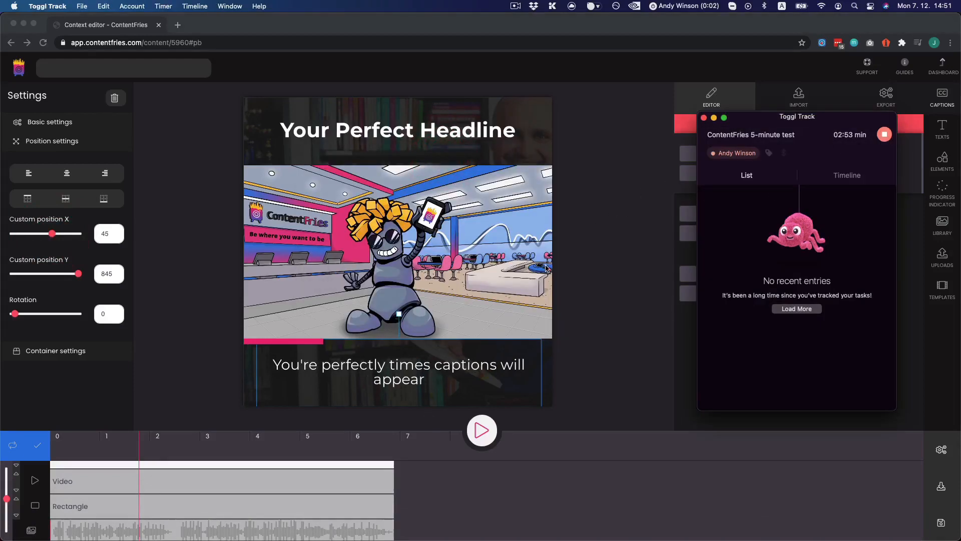
click(570, 264)
- Replace the headline text with "Make our headline unique"
click(397, 126)
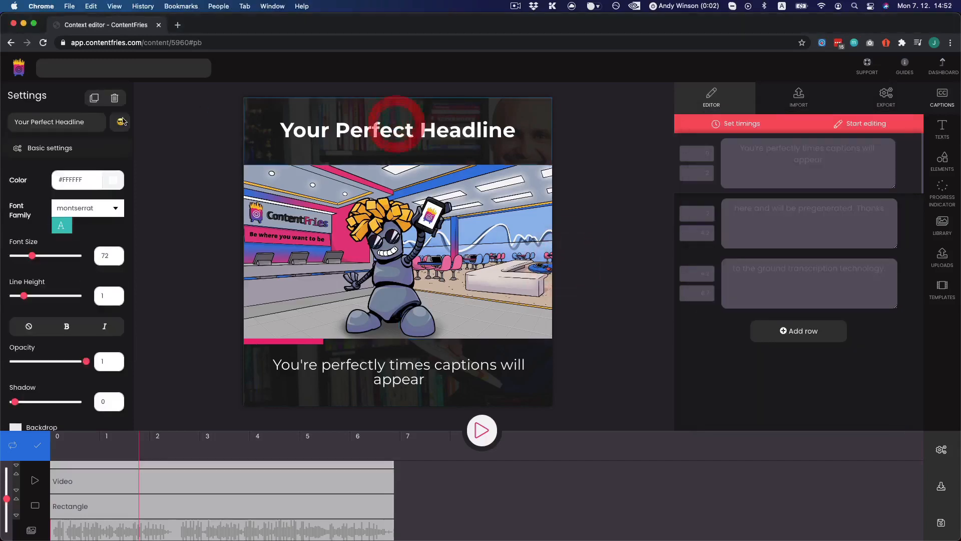
click(72, 118)
key(super+a)
text(Make )
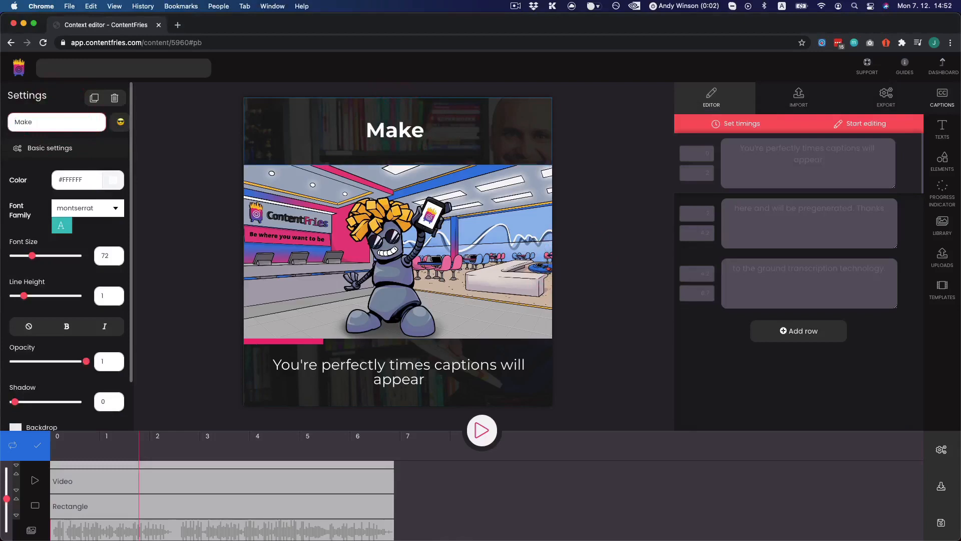
text(our headlin)
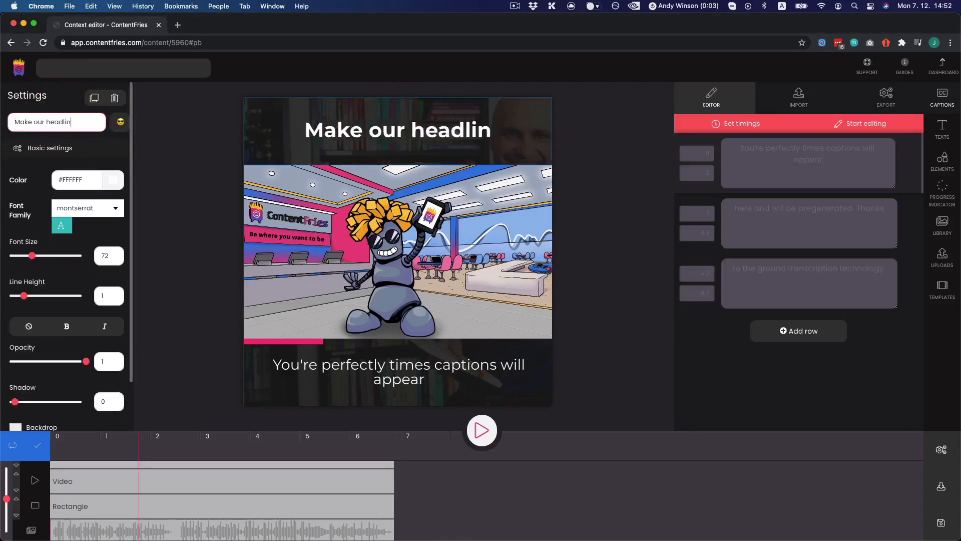
text(e unique)
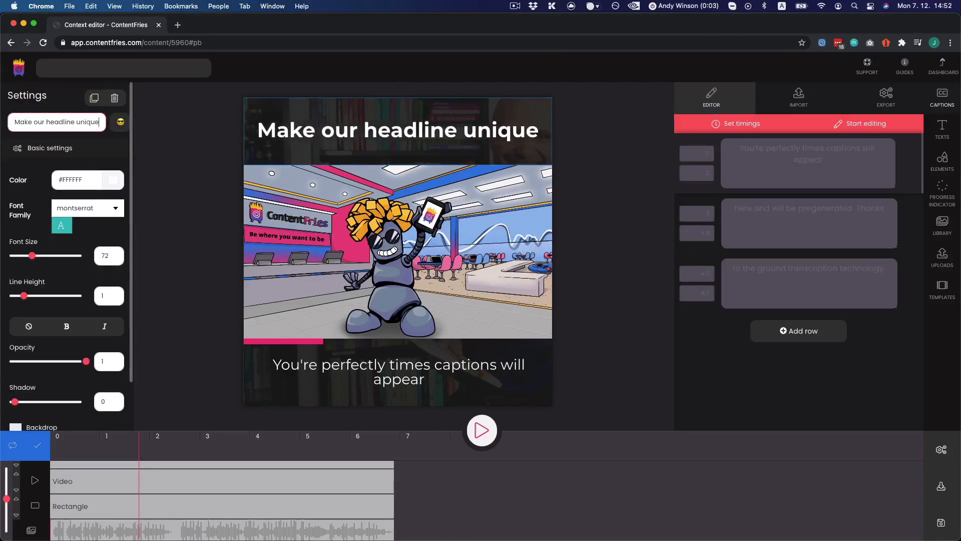
- Change the headline's font family to Anton and its font size to 83
click(82, 208)
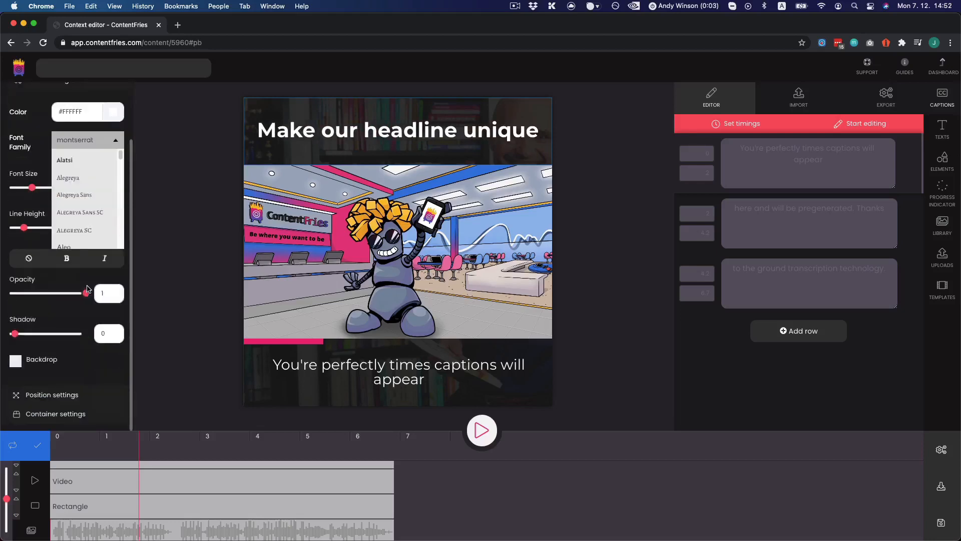
scroll(79, 215, down, 5)
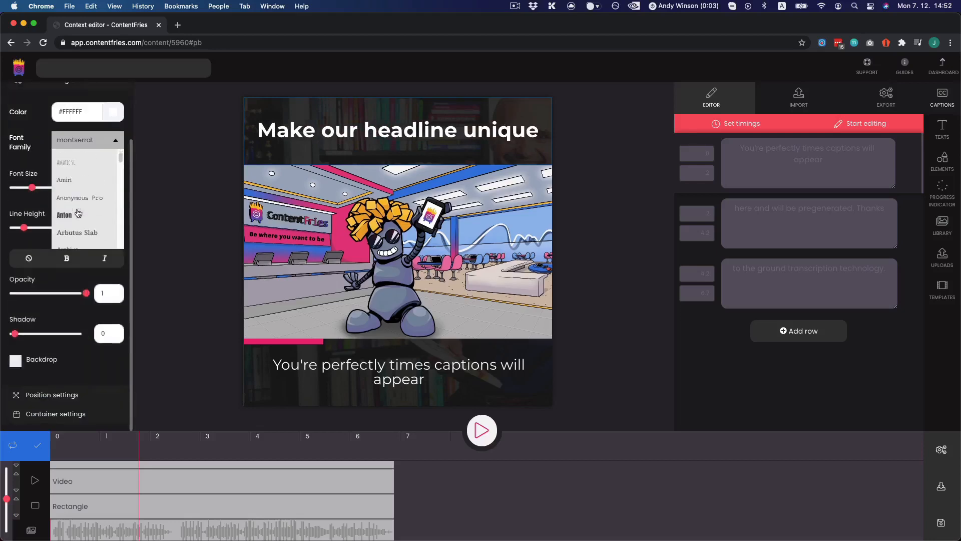
click(81, 216)
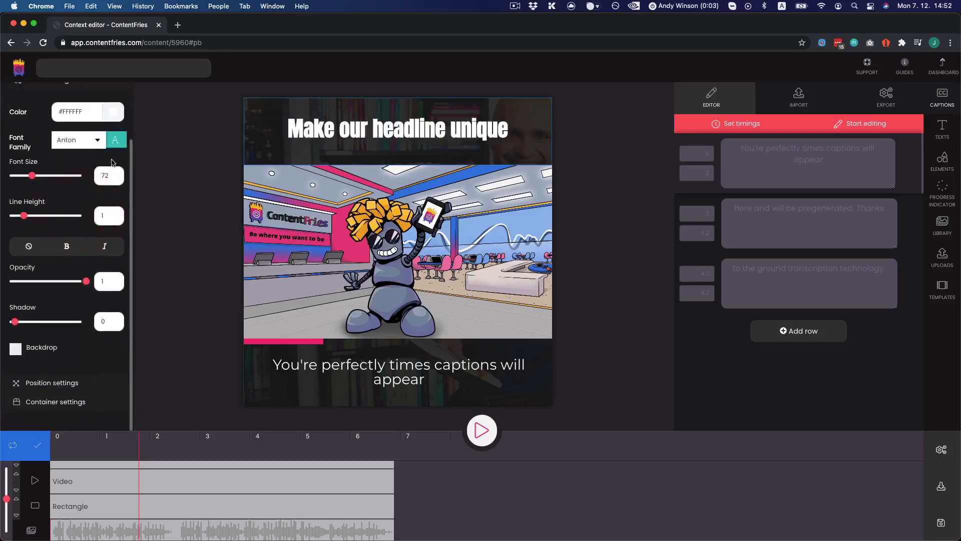
drag(27, 176, 34, 179)
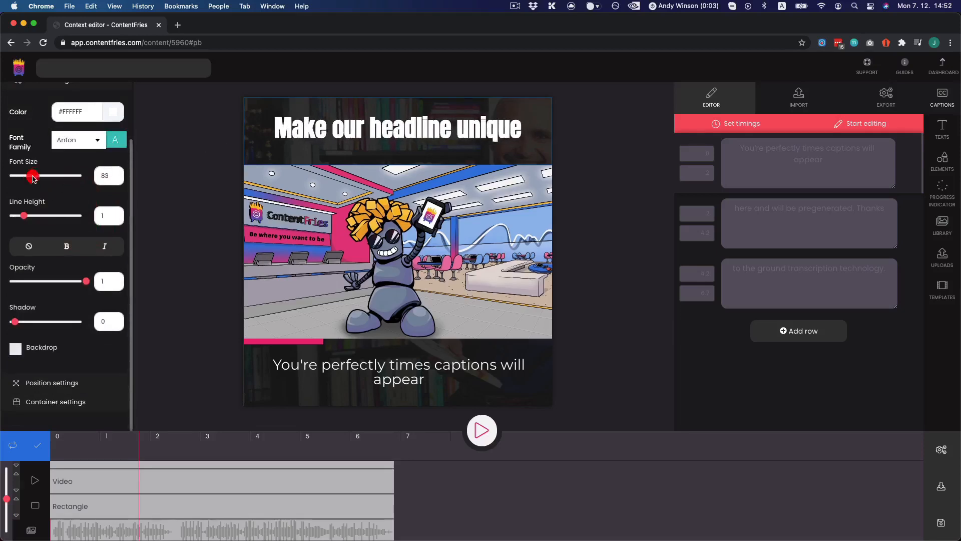
- Duplicate the headline, place the copy just beneath the original above the video, and set the copy's font size to 58
scroll(60, 150, up, 2)
click(92, 98)
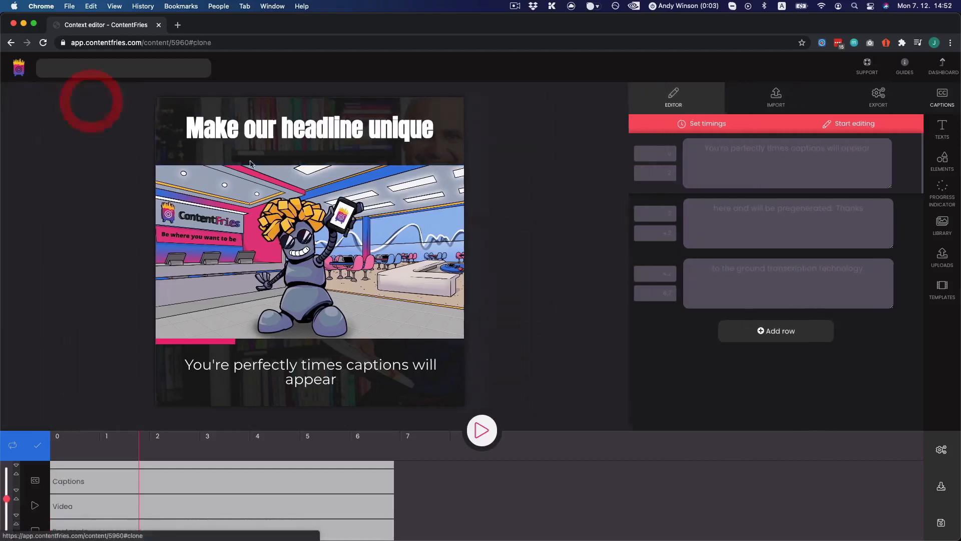
mouse_move(280, 127)
mouse_down()
mouse_move(281, 154)
mouse_move(379, 154)
mouse_move(370, 155)
mouse_up()
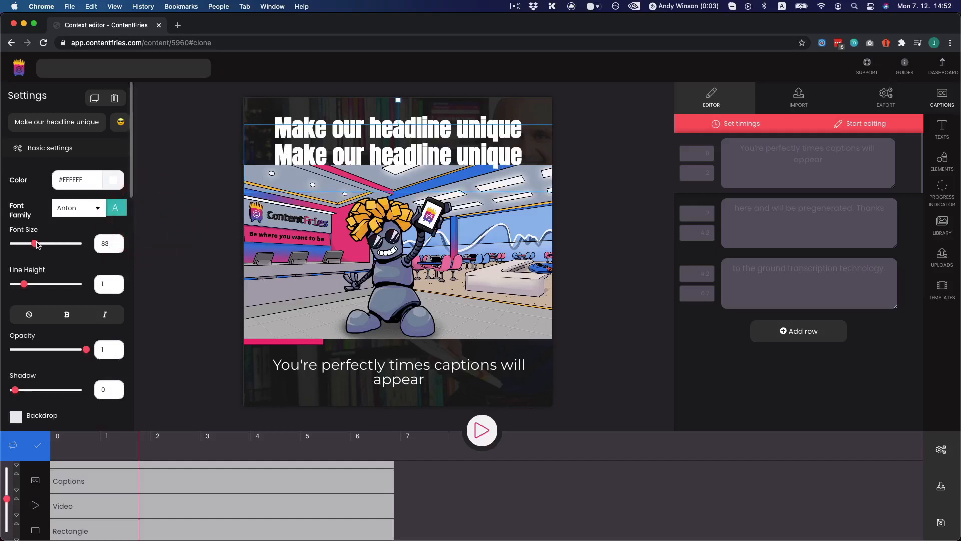
drag(36, 244, 29, 244)
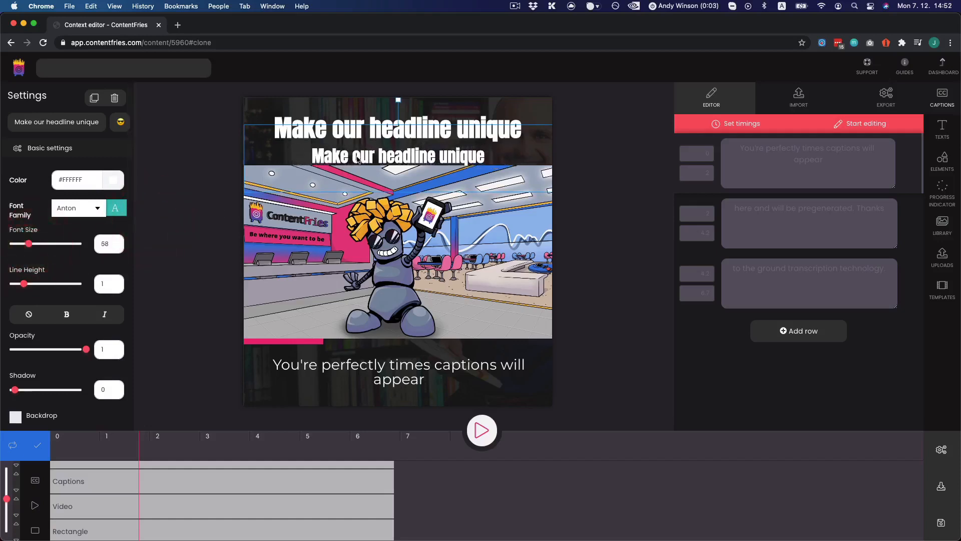
drag(358, 159, 358, 155)
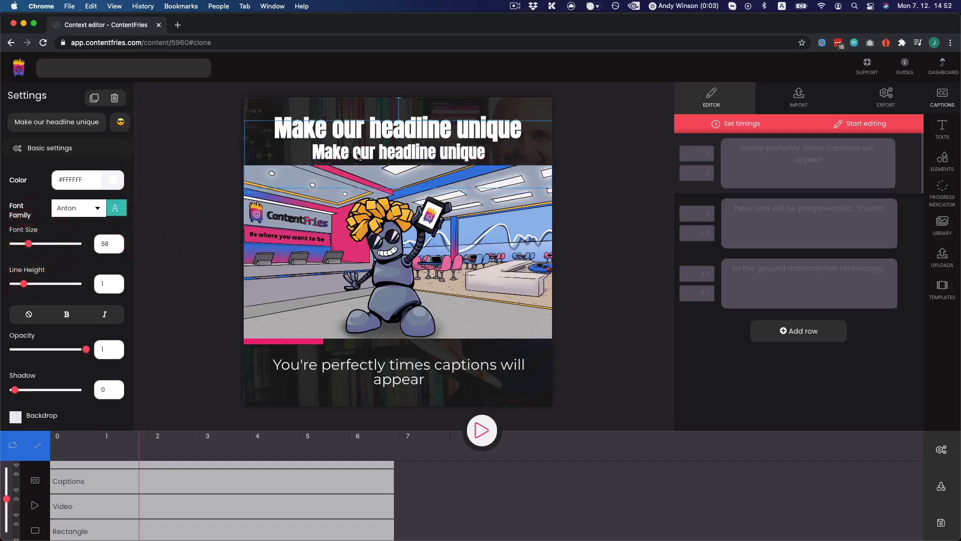
- Copy the progress bar's color #EB2277 and apply it to the smaller second headline
click(269, 342)
triple_click(60, 178)
key(super+c)
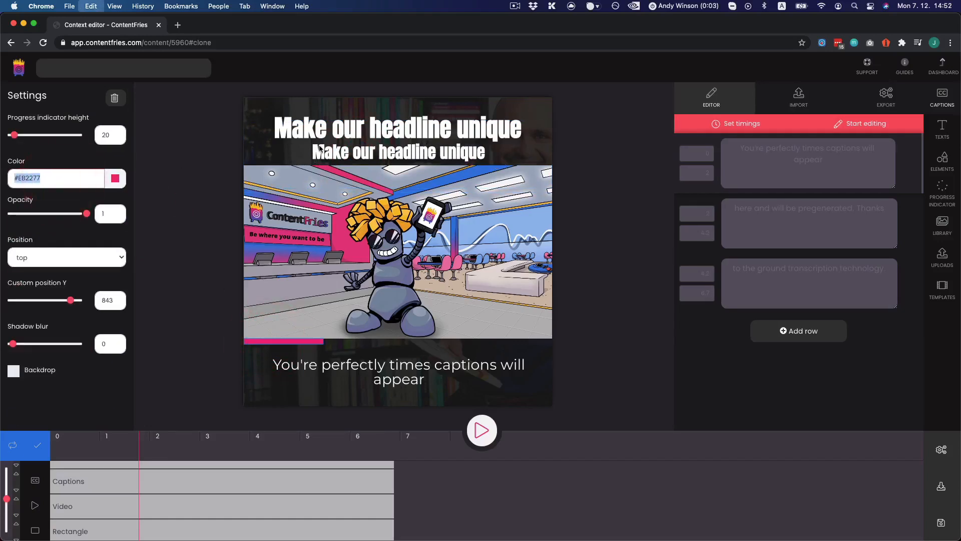
click(319, 147)
triple_click(75, 179)
key(super+v)
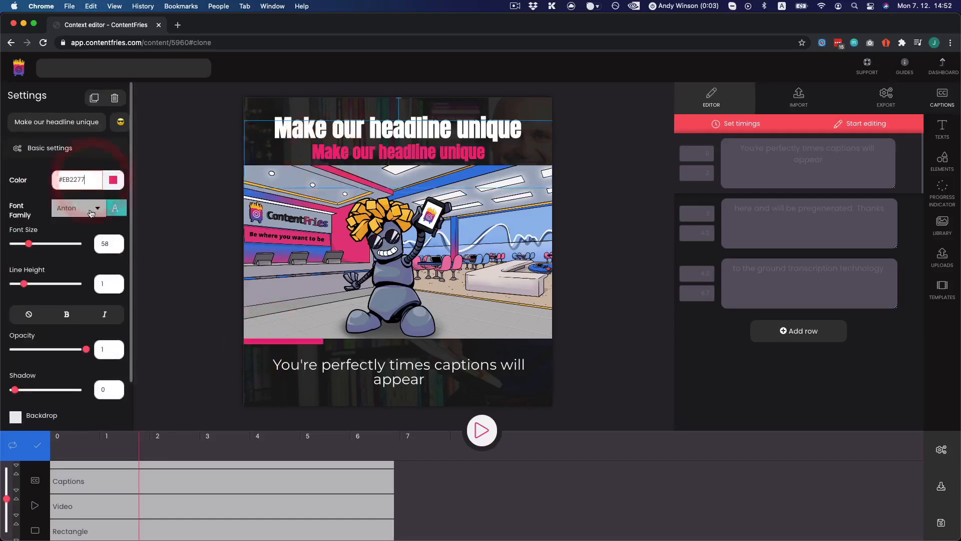
- Change the smaller pink headline's font family to Advent Pro and append the smiling face with halo emoji to its text
click(93, 210)
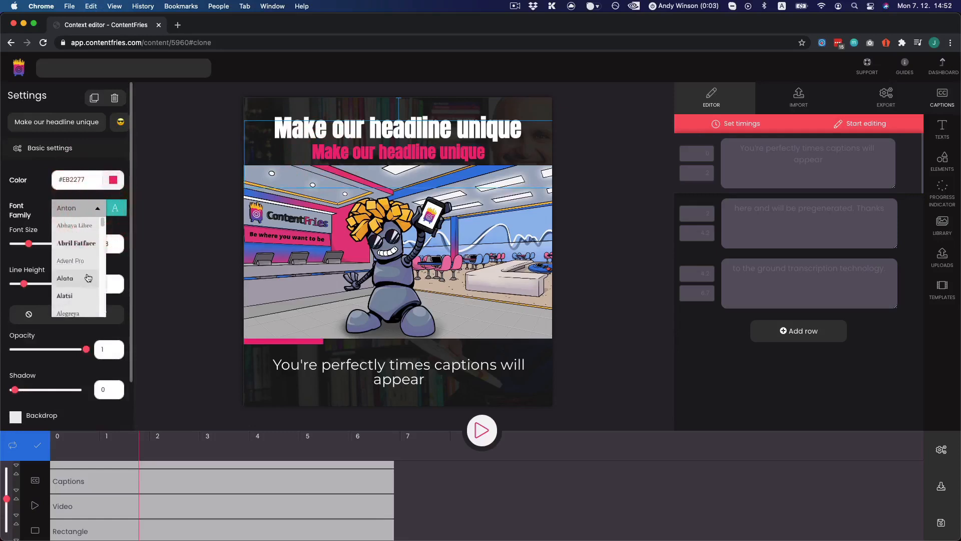
click(73, 261)
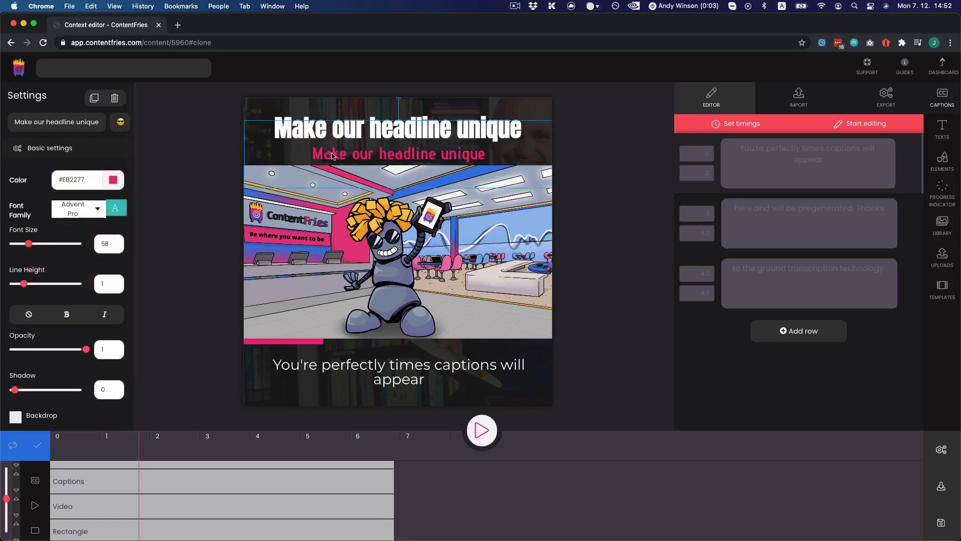
click(86, 121)
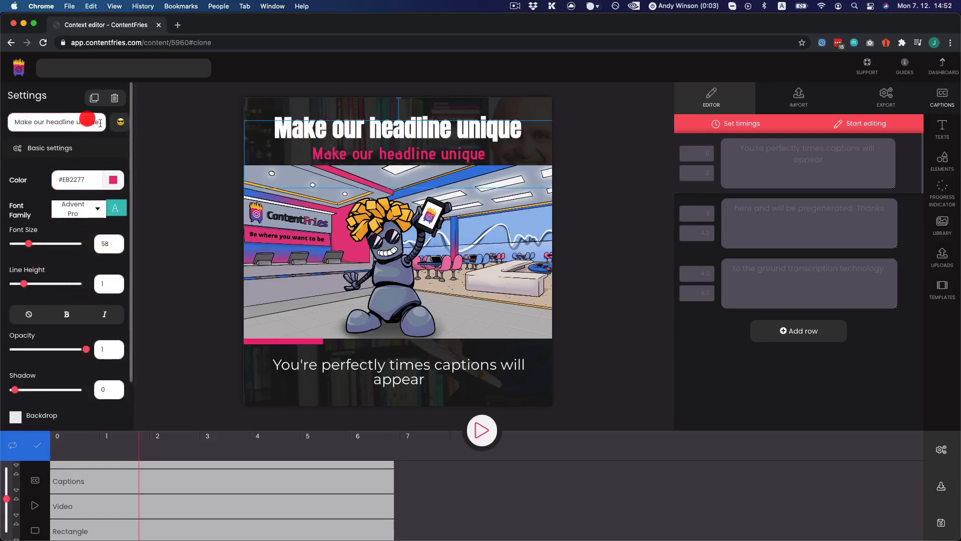
click(120, 122)
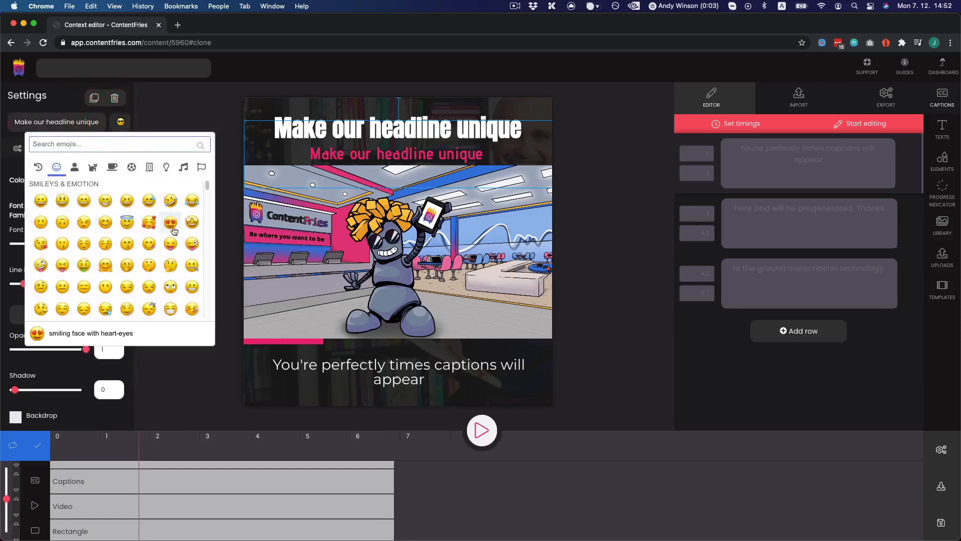
click(127, 222)
click(191, 180)
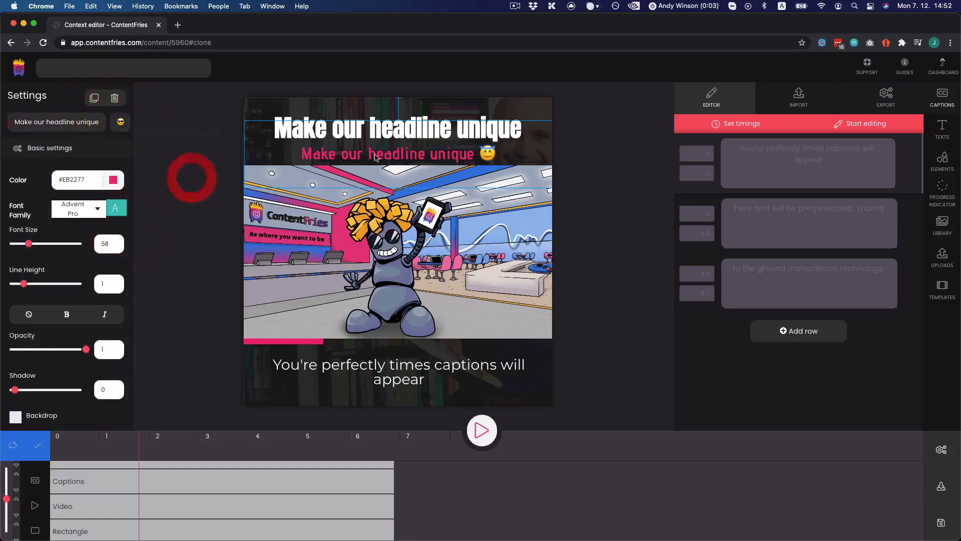
- Move the white headline higher above the video and center the pink headline just beneath it at font size 60
drag(400, 154, 399, 150)
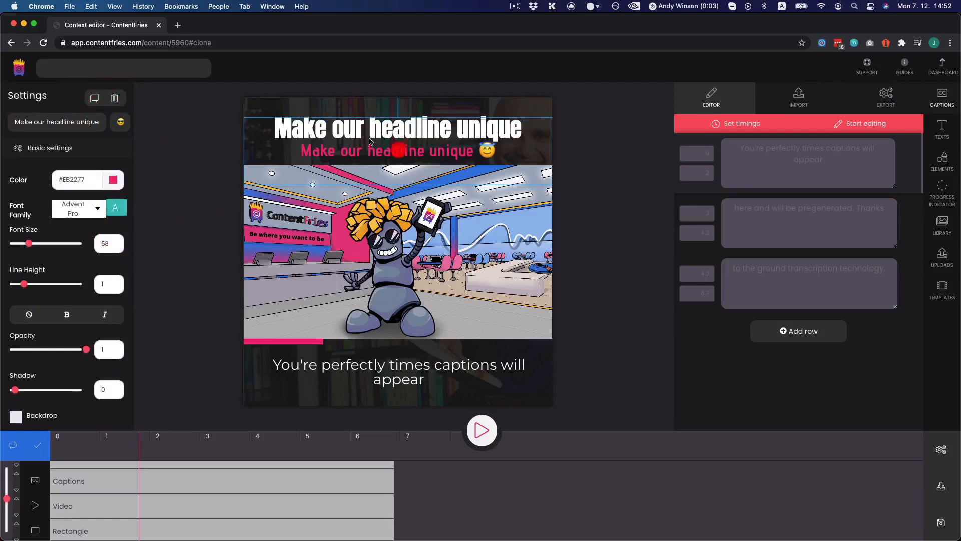
click(292, 128)
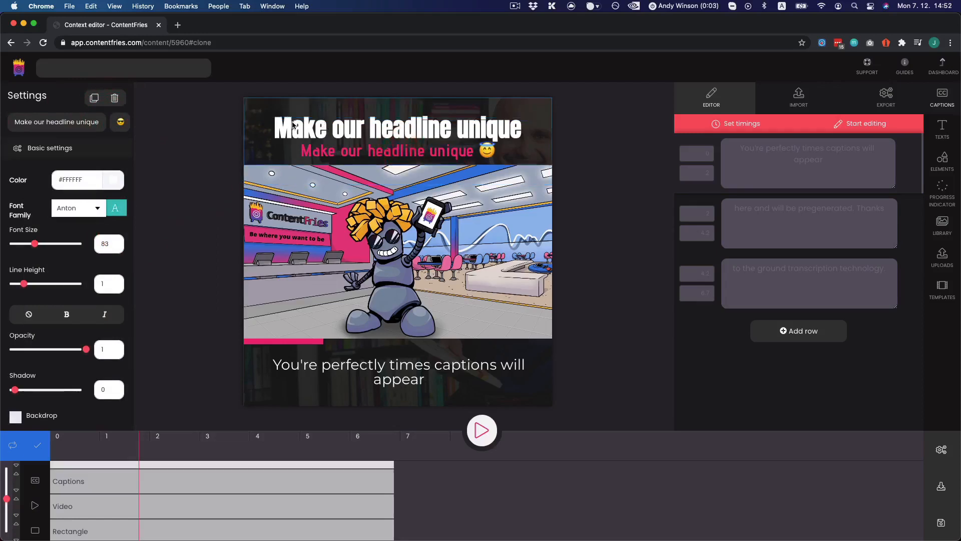
click(292, 125)
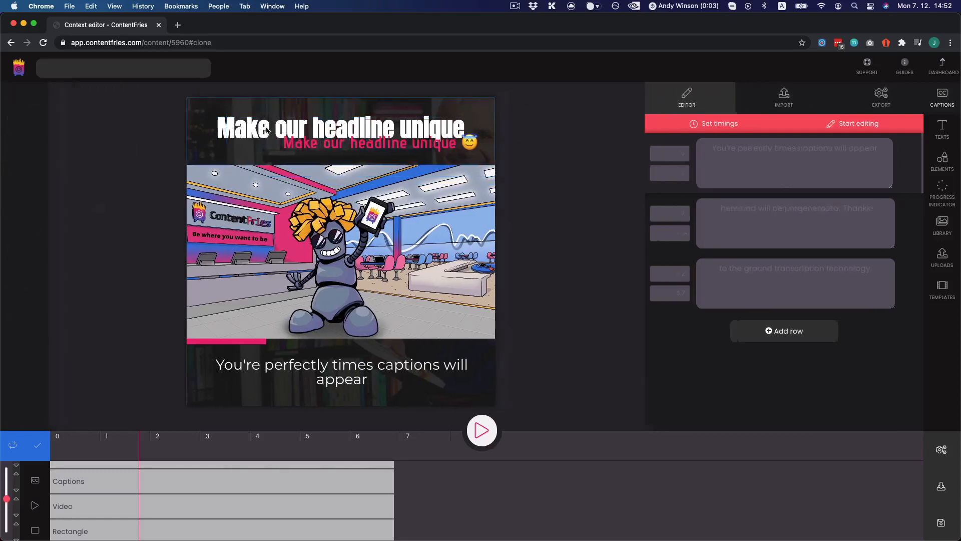
click(258, 131)
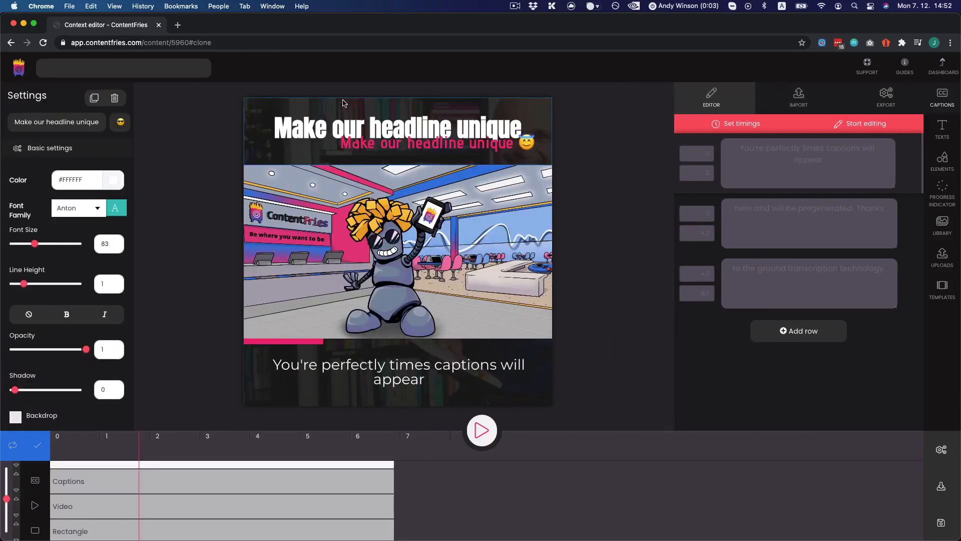
drag(343, 100, 343, 96)
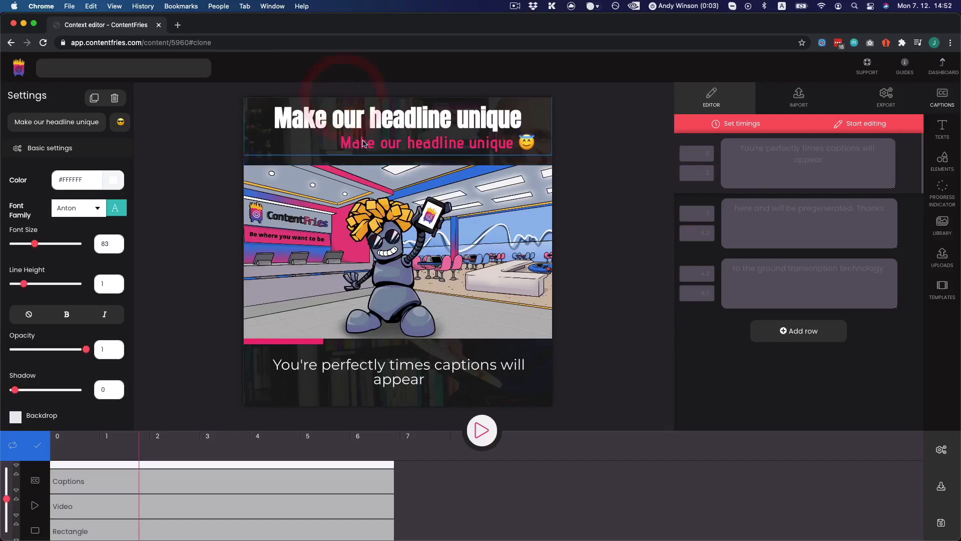
click(364, 144)
drag(364, 144, 327, 149)
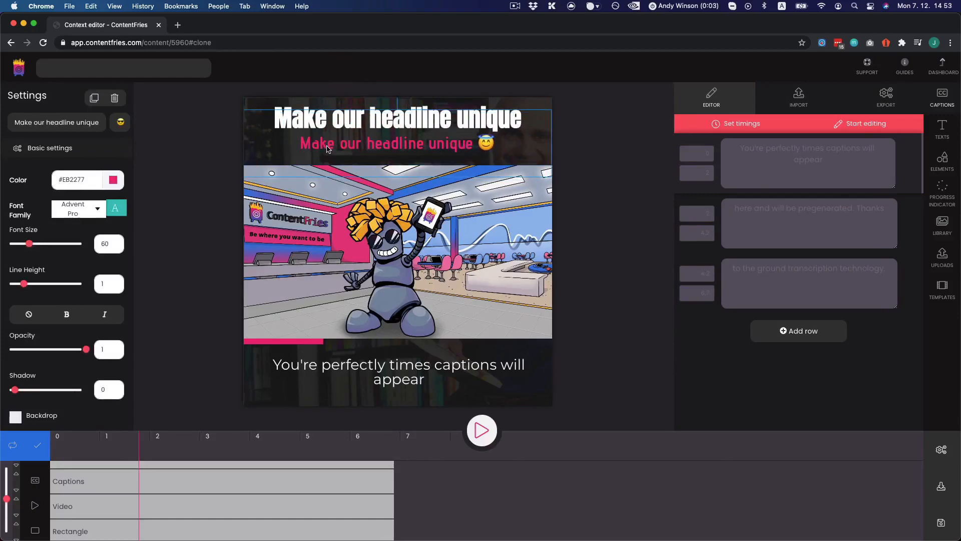
- Compare the design with the reference video on Facebook, and check the running timer in Toggl Track
click(581, 215)
key(ctrl+Right)
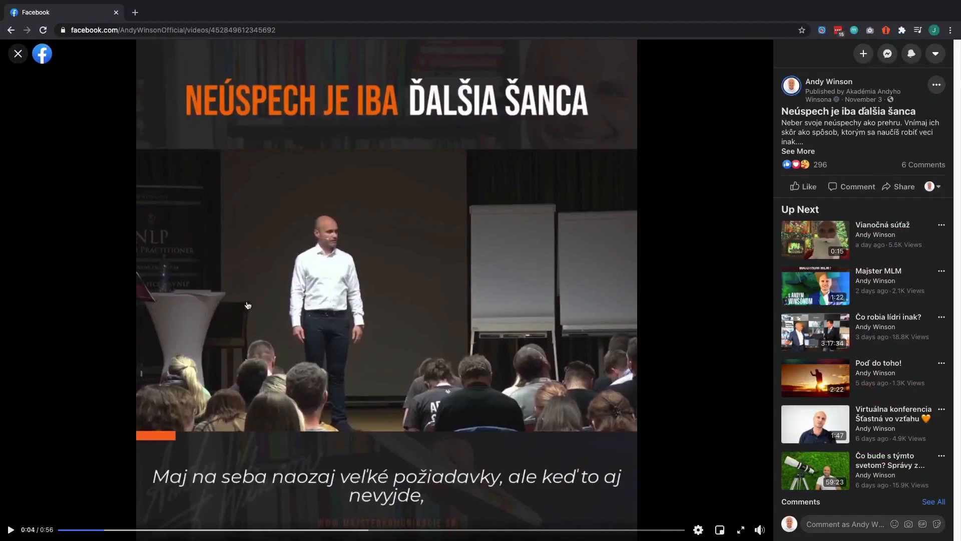
key(ctrl+Left)
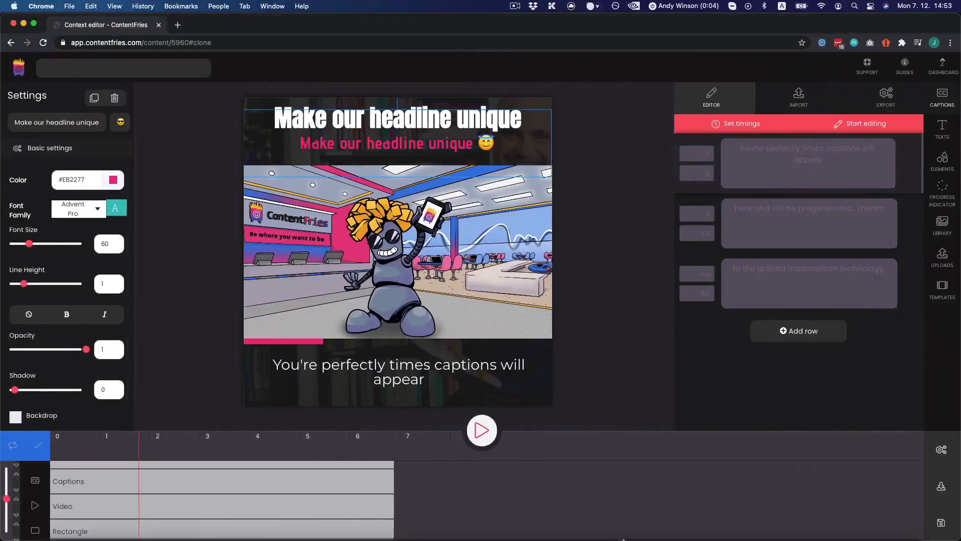
key(super+space)
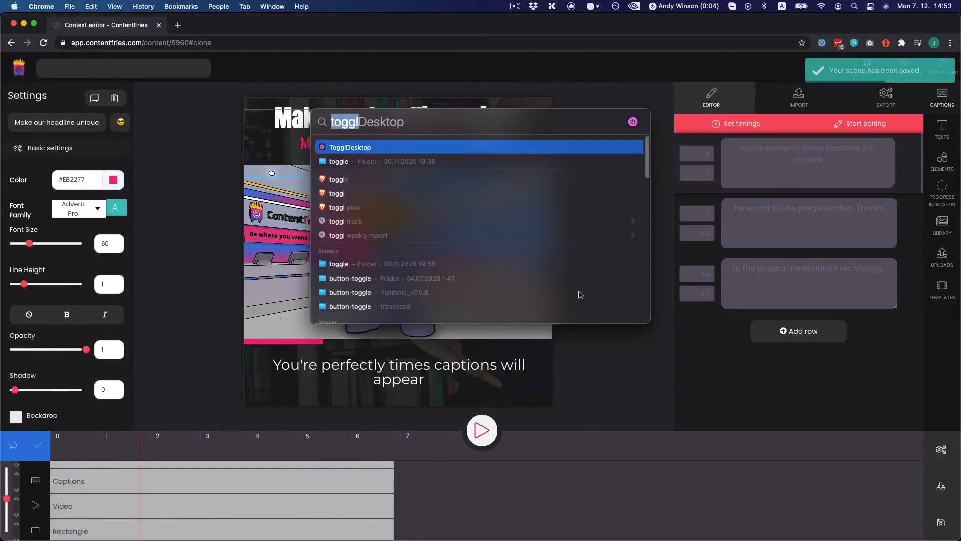
click(478, 149)
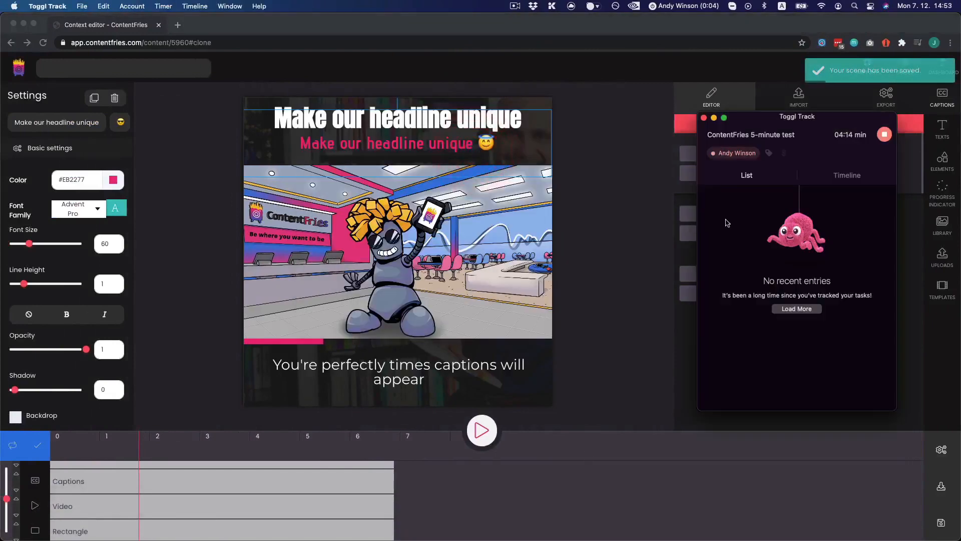
click(593, 277)
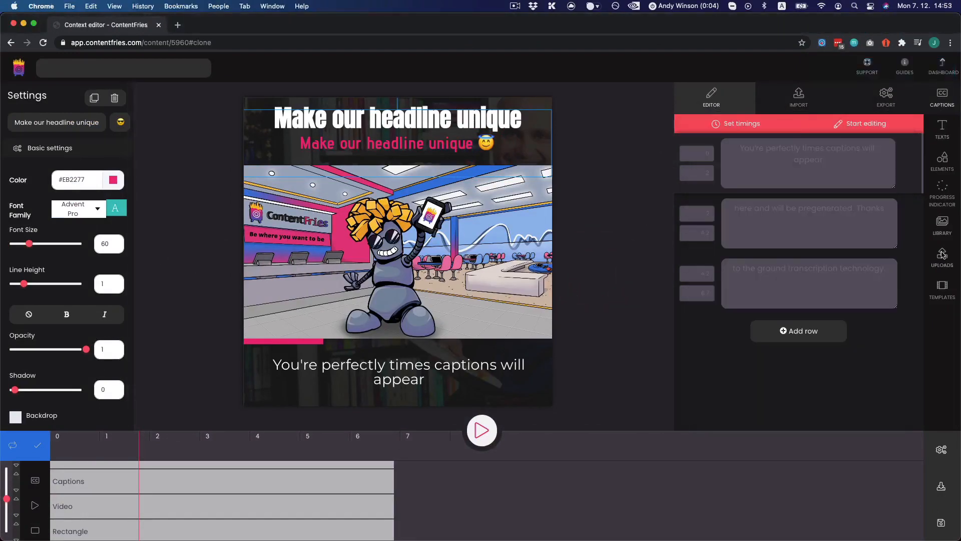
- Browse the stock and uploaded images, and add the white signature image from the uploads to the scene
click(942, 224)
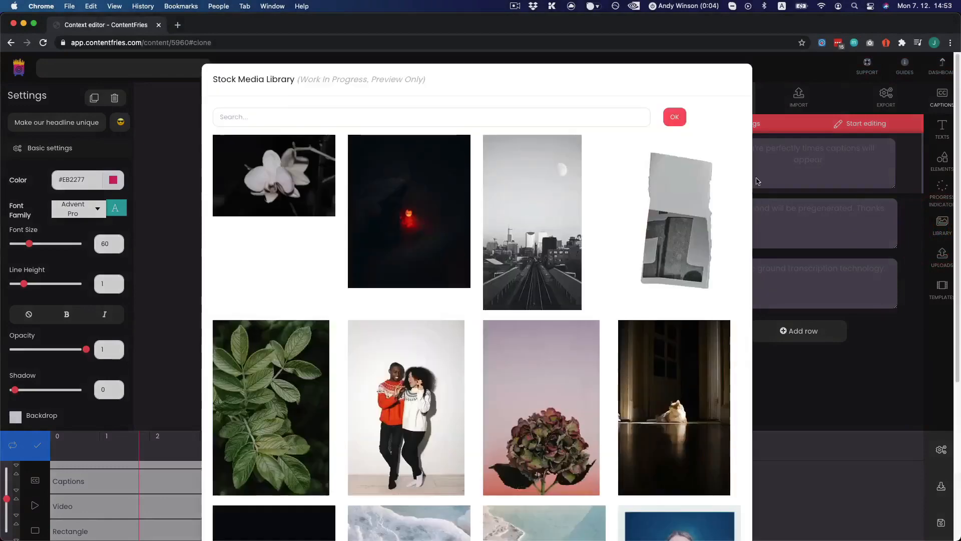
click(891, 367)
click(942, 254)
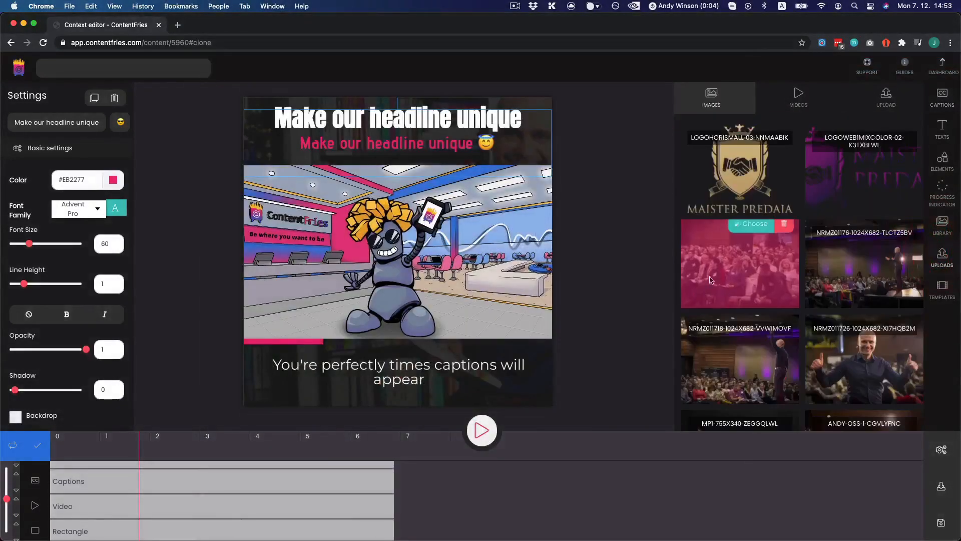
scroll(741, 260, down, 10)
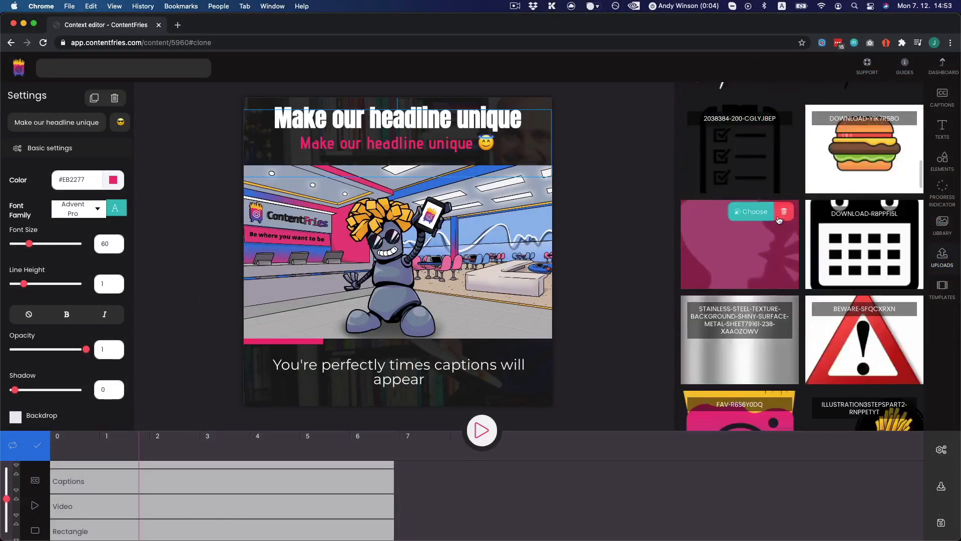
scroll(779, 221, up, 5)
click(746, 184)
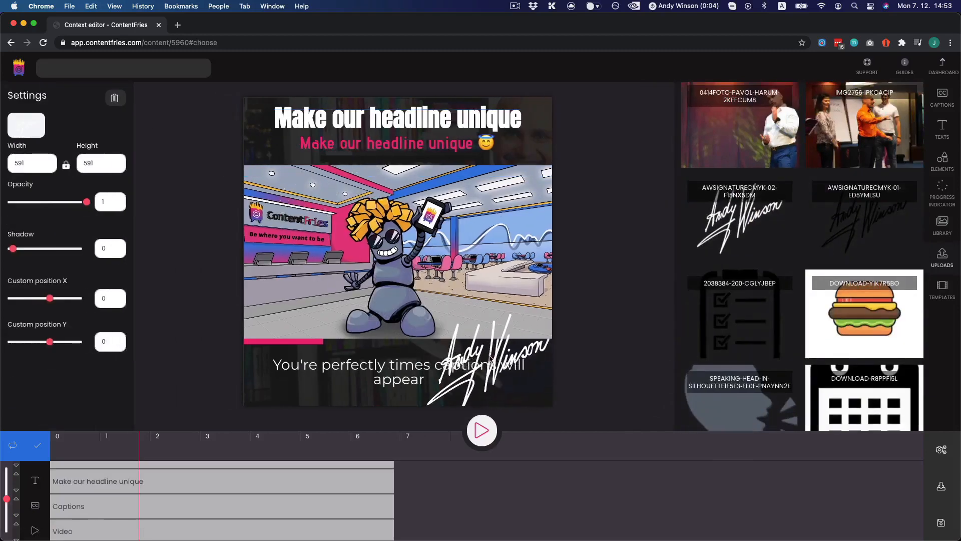
- Resize the signature image to 200 by 200 and set its opacity to 0.21
double_click(26, 163)
text(200)
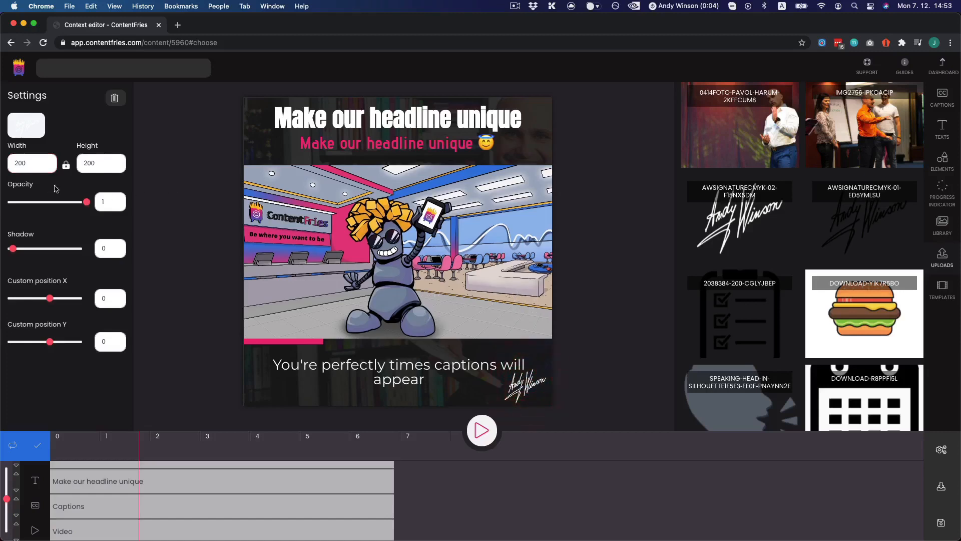
drag(87, 205, 29, 208)
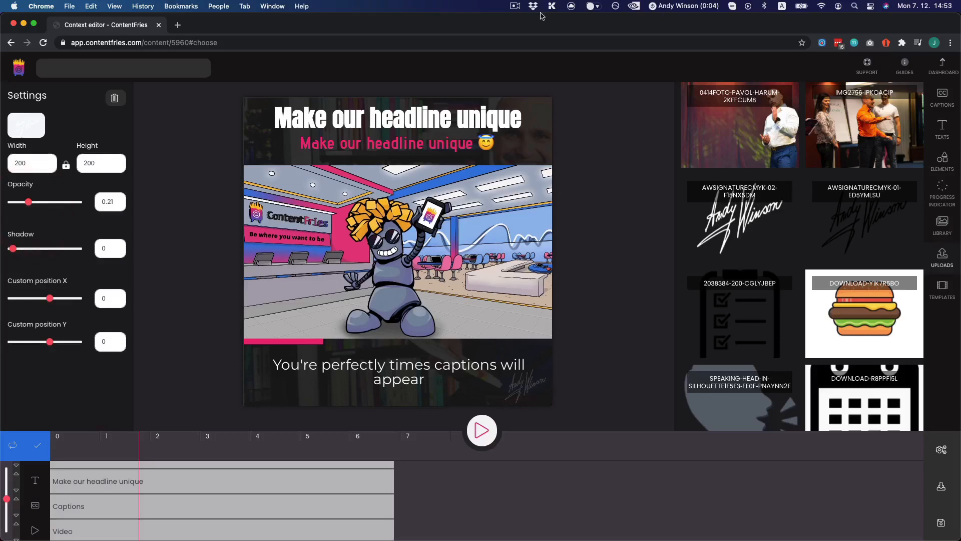
- Add a text element beneath the captions at the scene's lower edge, with the letter-spaced text "w w w . y o u r s i t e . c o m"
click(942, 128)
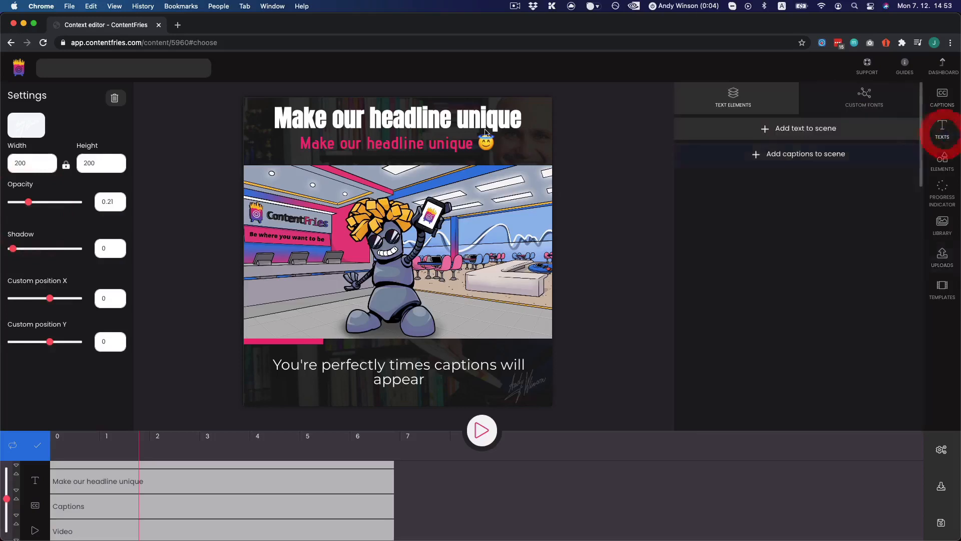
click(830, 128)
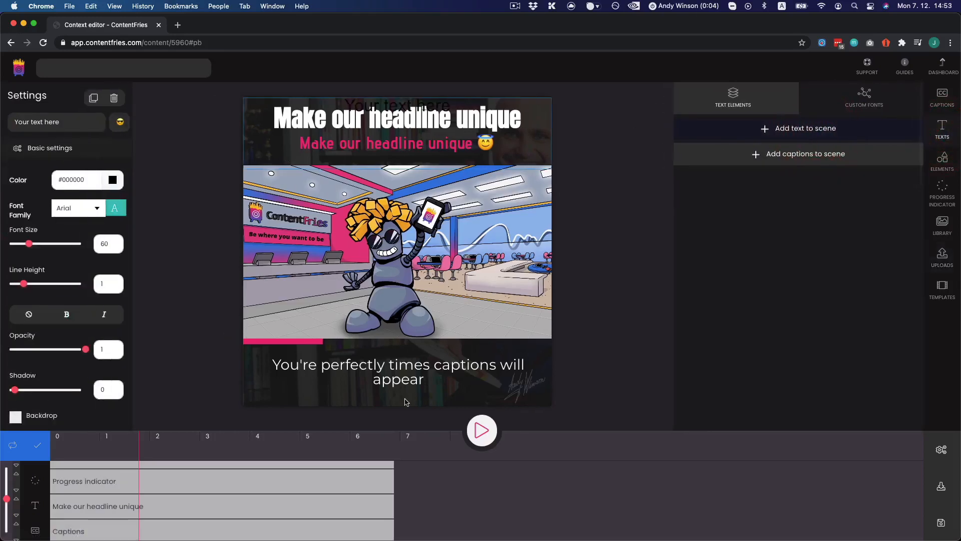
drag(402, 99, 375, 400)
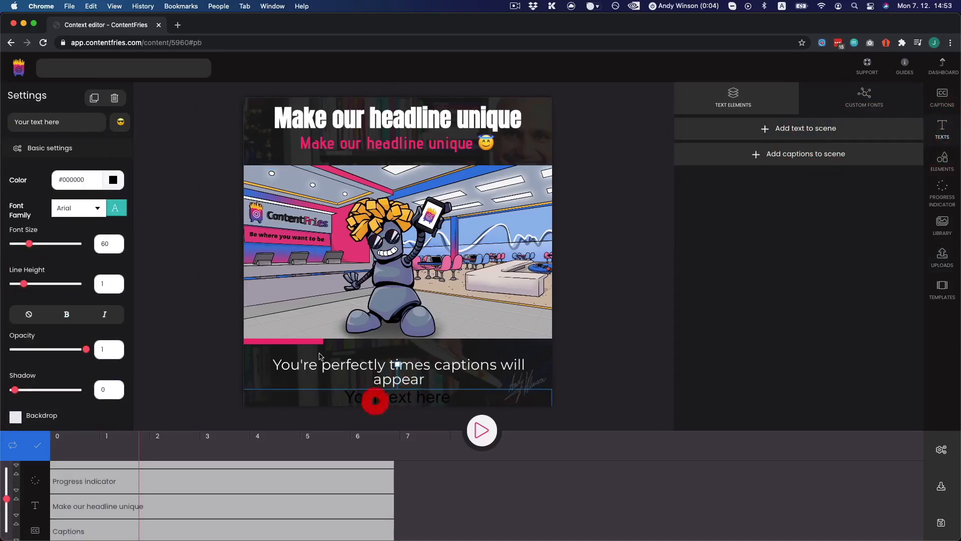
click(57, 120)
key(super+a)
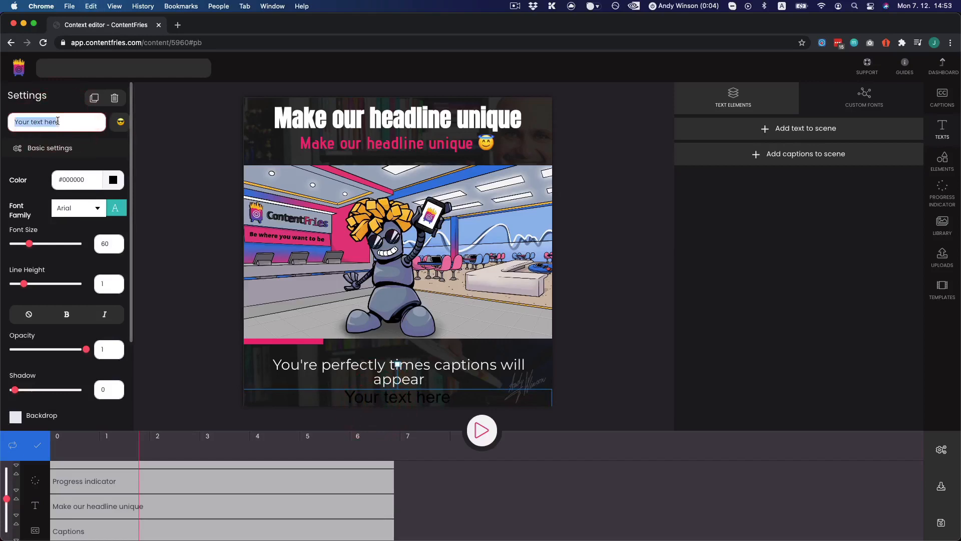
text(www.)
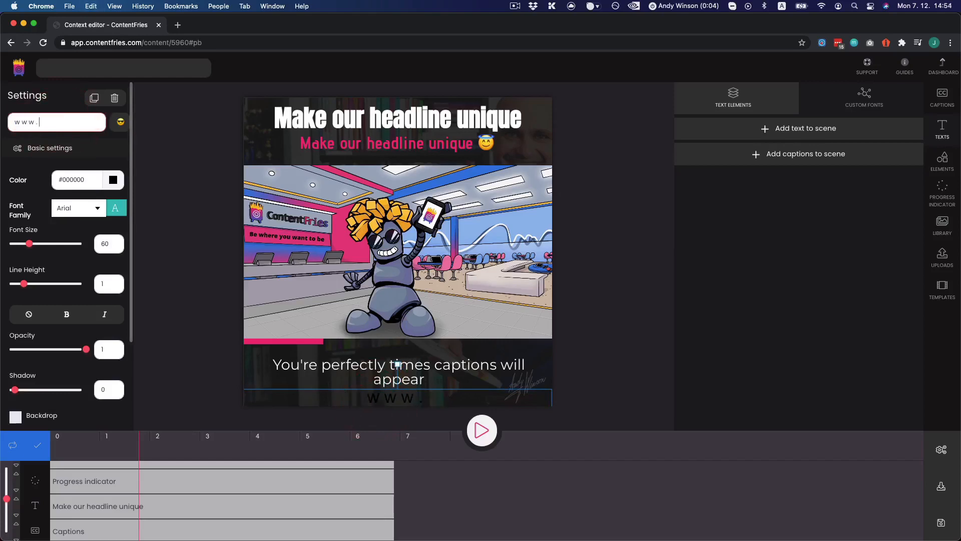
text(yoursite.com)
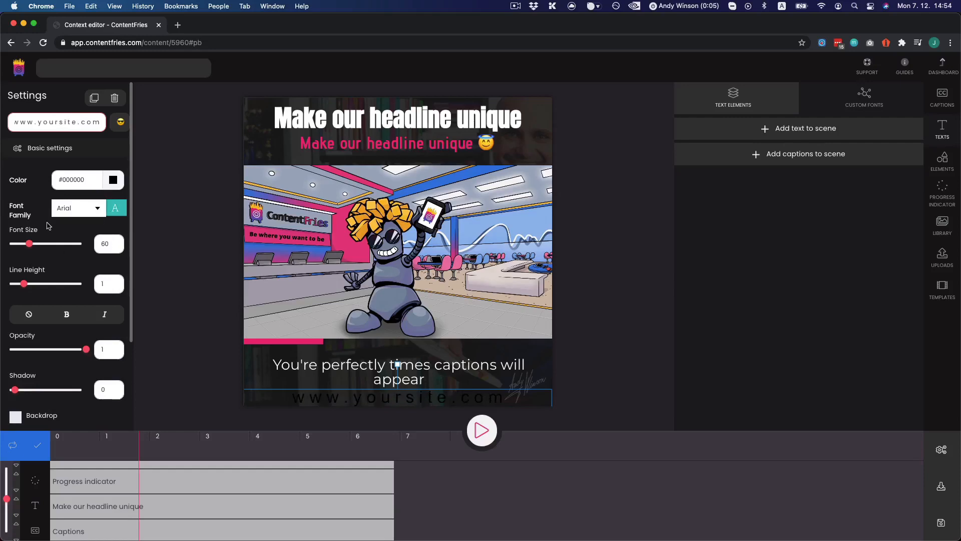
- Style the website text with color #FFFFFF, font size 20 and opacity 0.56, and move it slightly lower beneath the captions
click(113, 180)
click(75, 201)
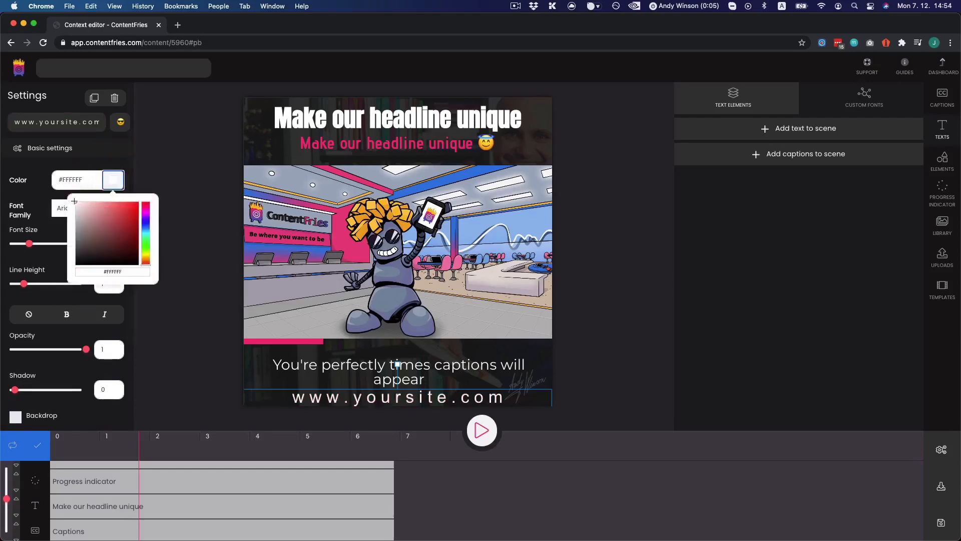
click(37, 160)
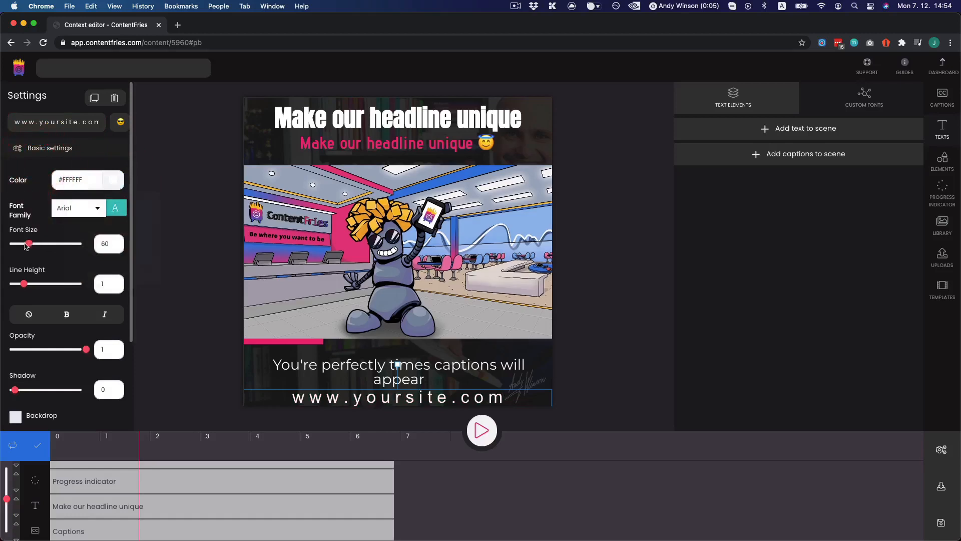
drag(25, 245, 20, 245)
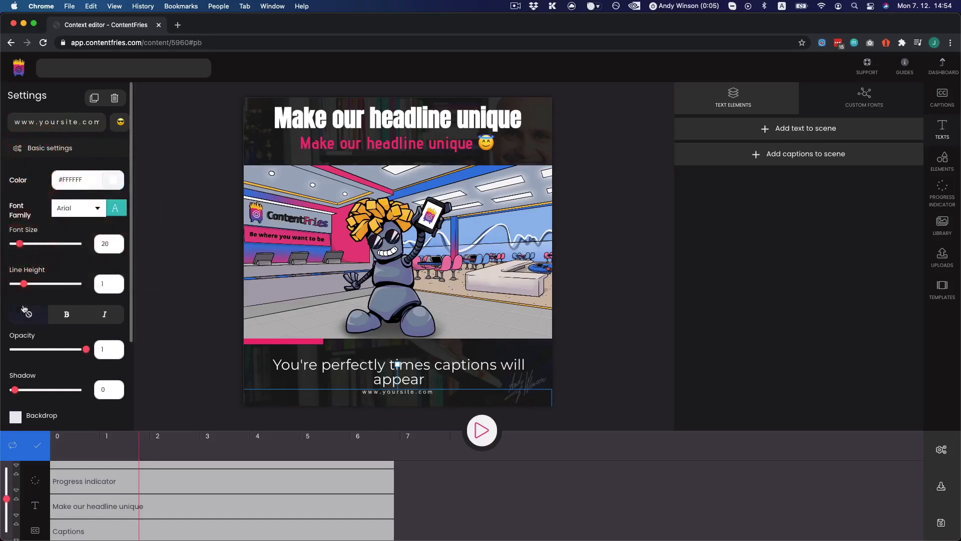
drag(69, 354, 56, 349)
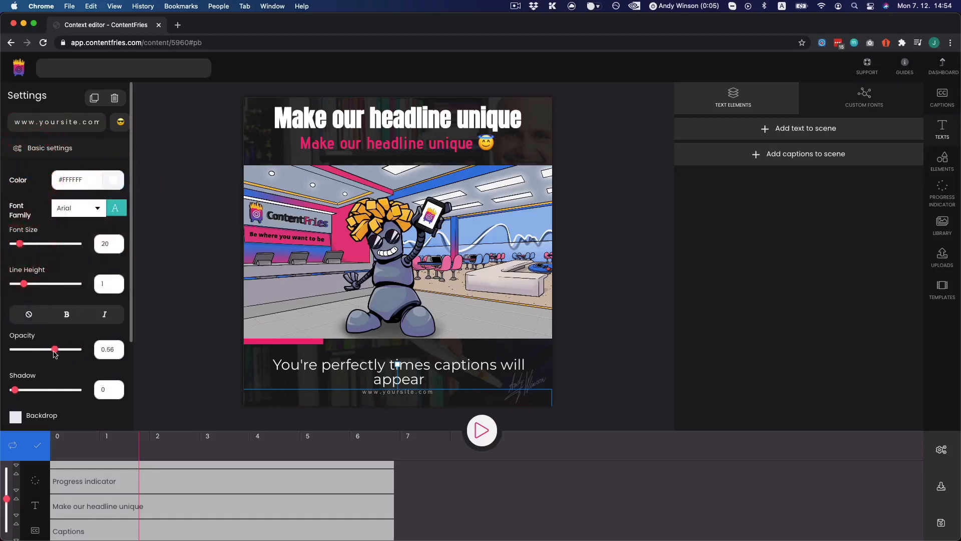
drag(379, 395, 378, 399)
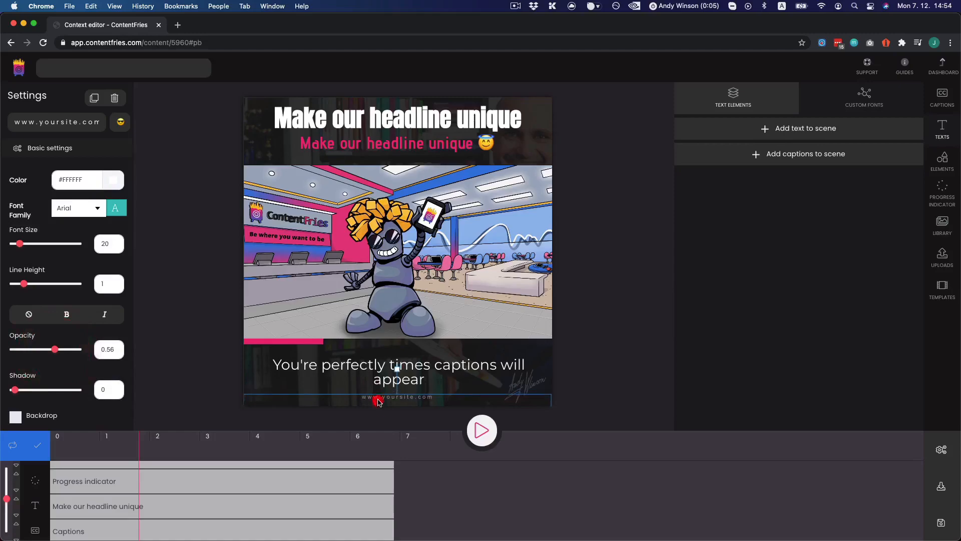
- Switch to Toggl Track to check the running time of the 5-minute test, and return to the editor
key(ctrl+Up)
key(ctrl+Up)
key(ctrl+Right)
key(ctrl+Left)
mouse_move(499, 539)
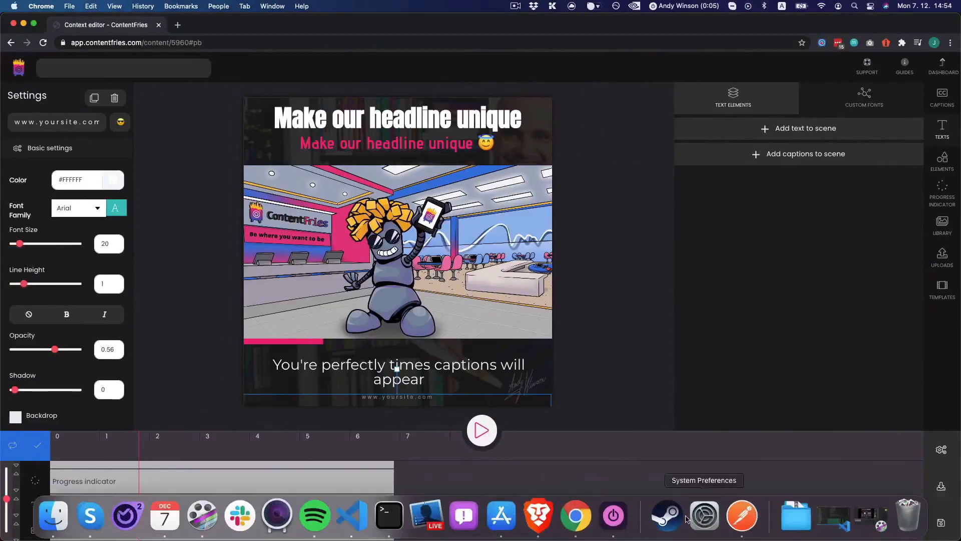
key(super+space)
text(toog)
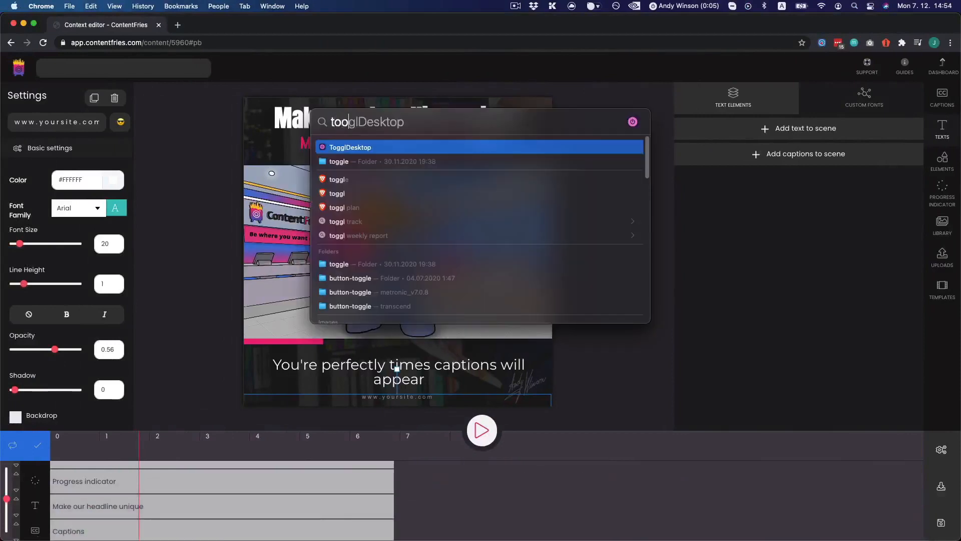
key(BackSpace)
key(BackSpace)
text(ggl)
key(Return)
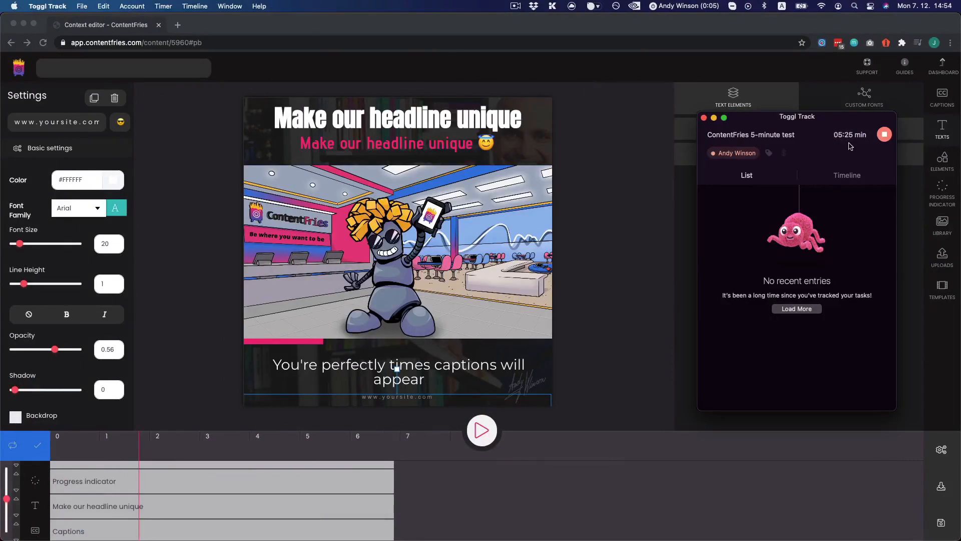
click(589, 182)
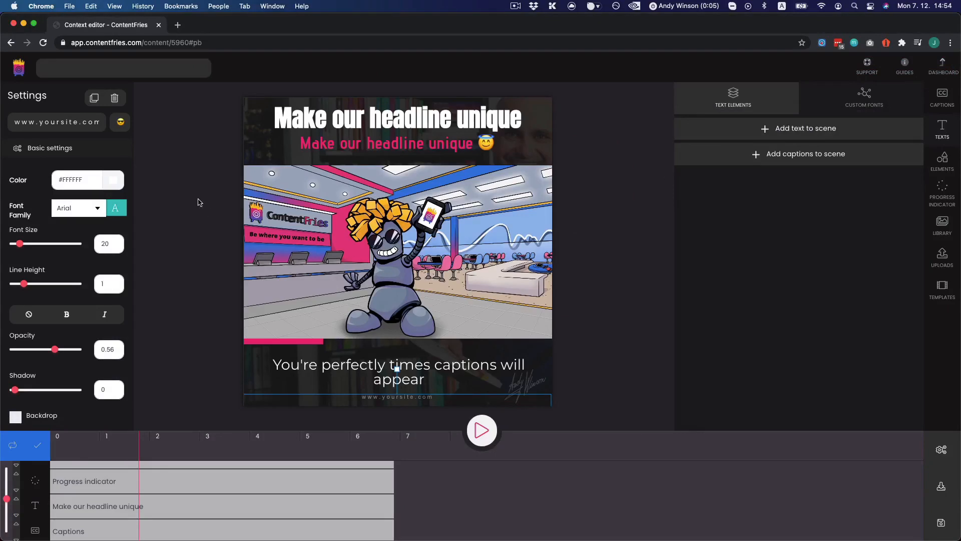
click(172, 180)
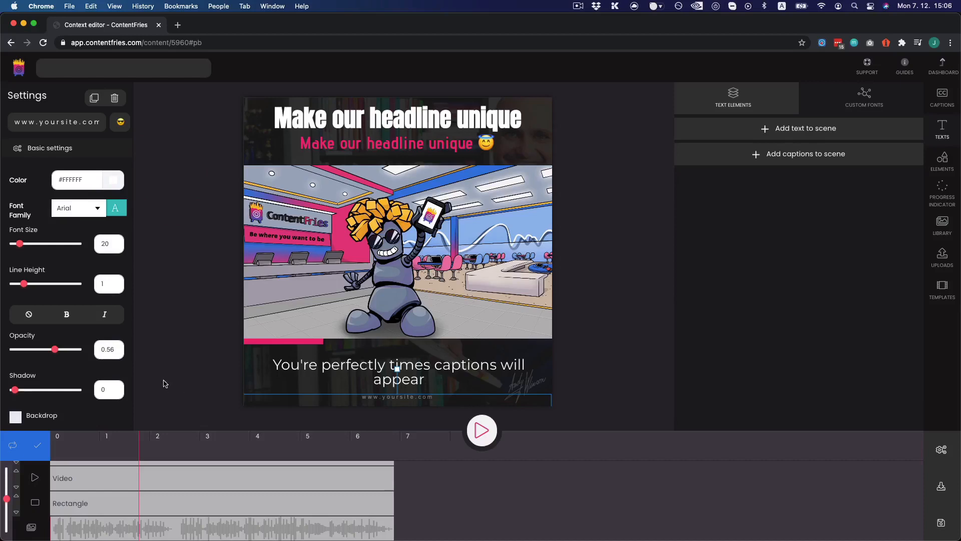
- Add Instagram video, IGTV video and LinkedIn video contexts to context group #1
click(13, 445)
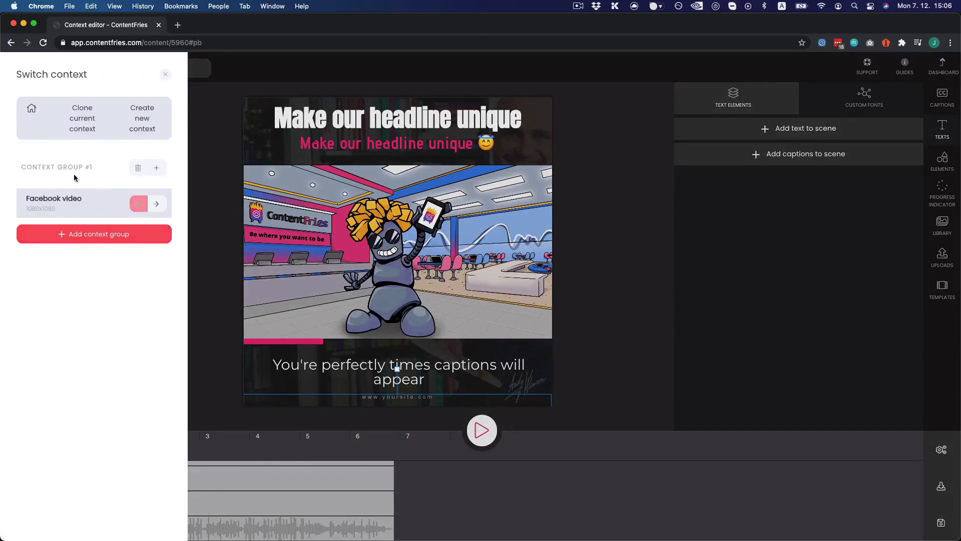
click(154, 169)
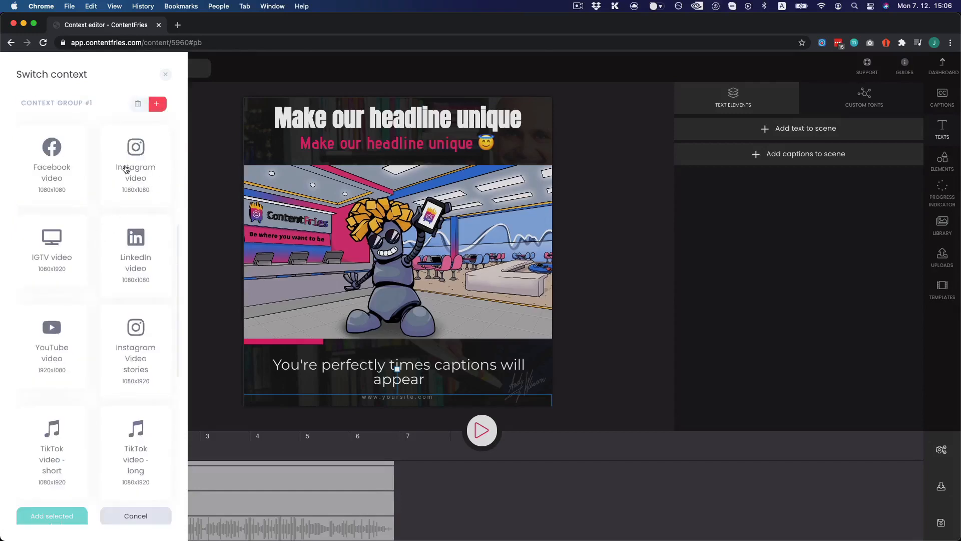
click(129, 165)
click(53, 260)
click(154, 260)
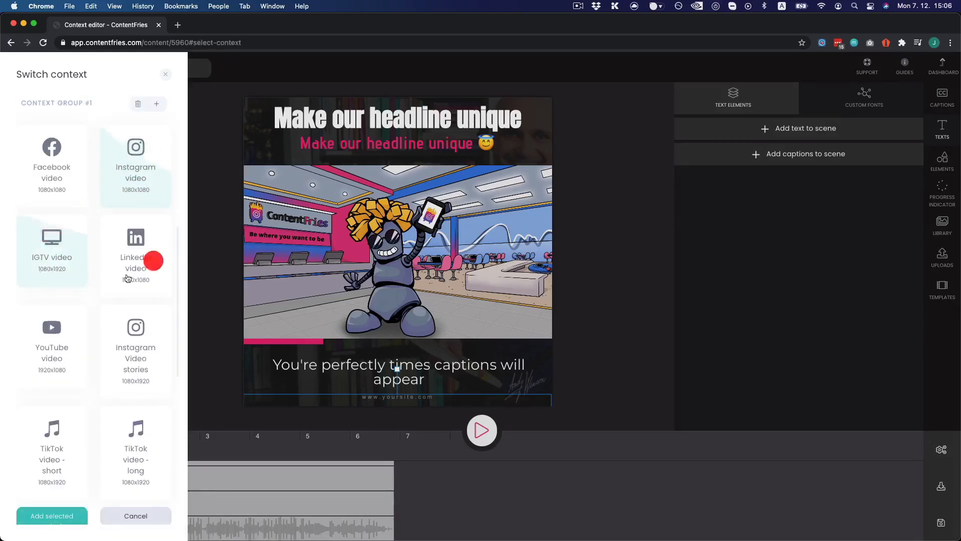
scroll(125, 280, down, 2)
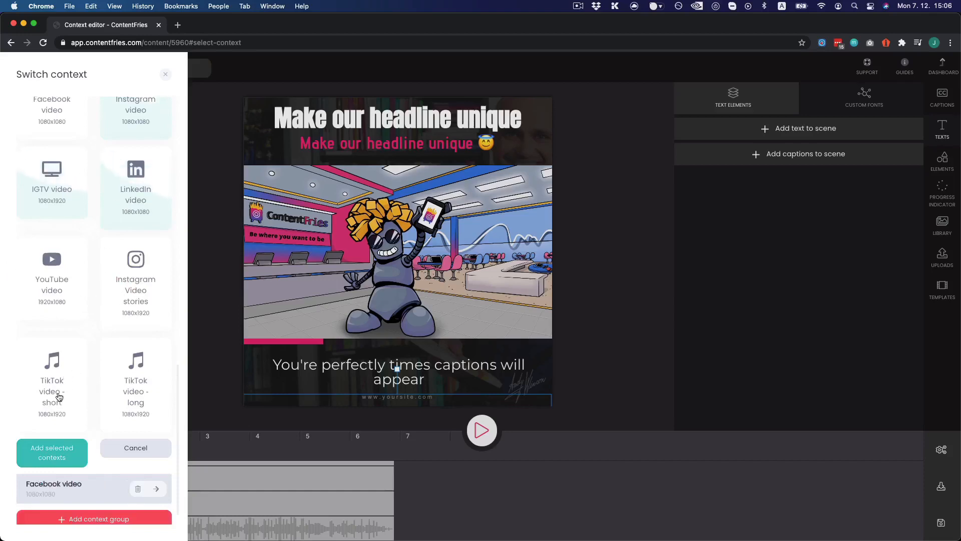
click(50, 451)
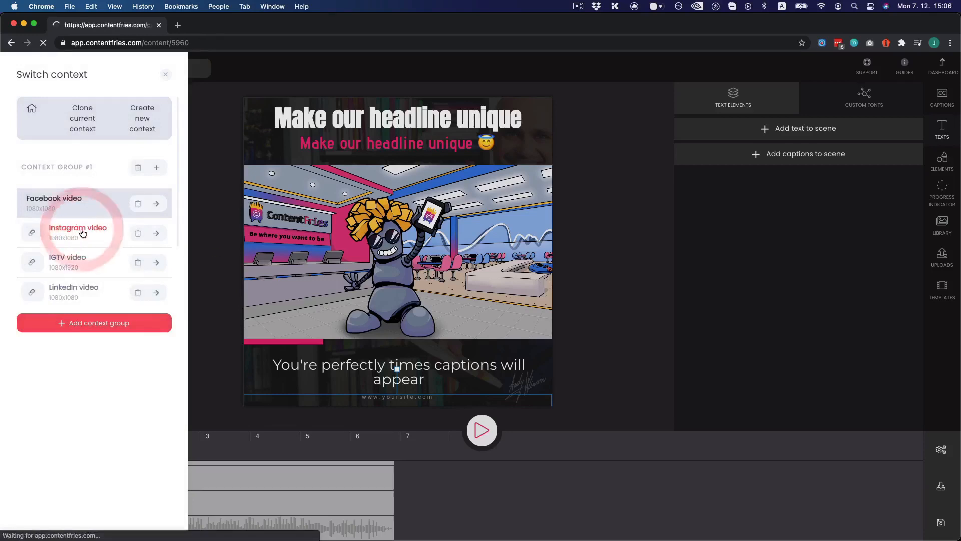
- Open the linked Instagram video context and unlink it from its context group
click(82, 232)
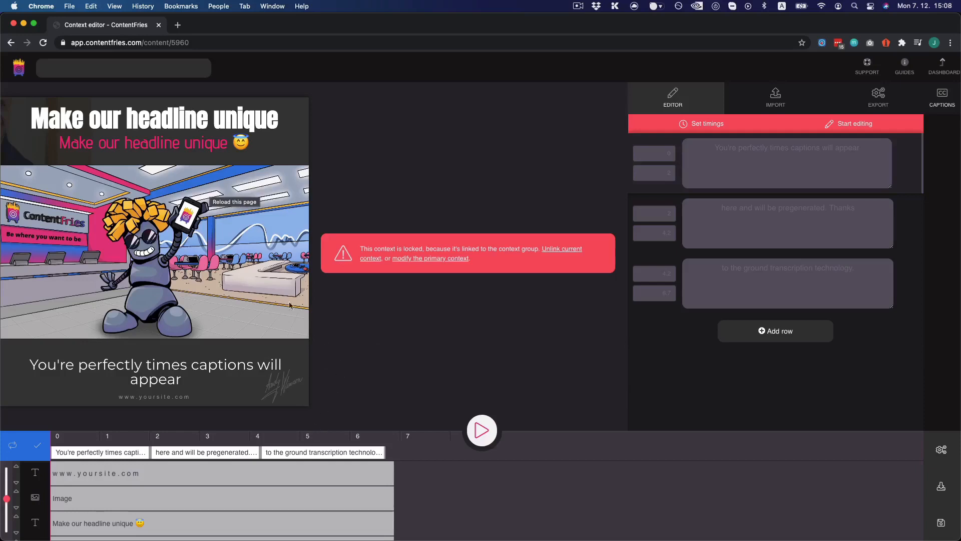
click(14, 446)
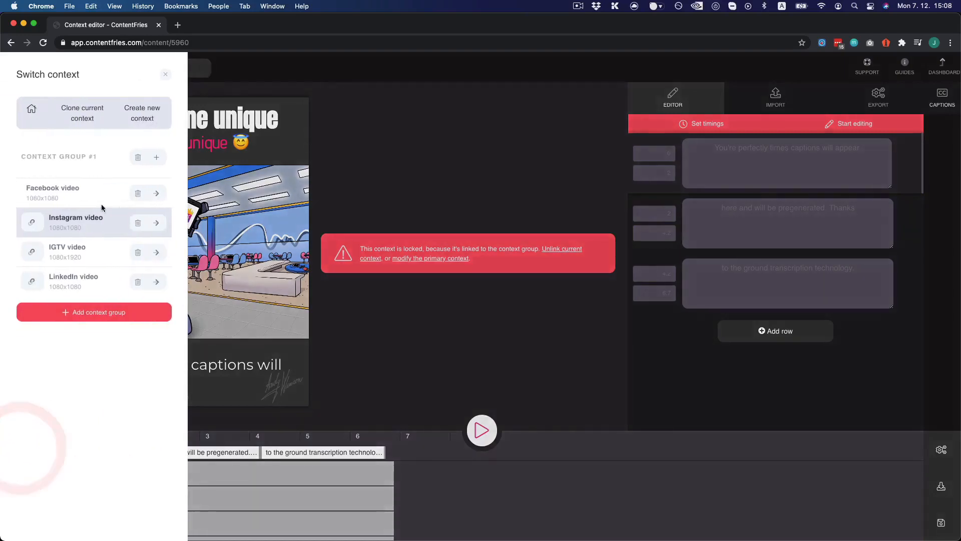
click(372, 318)
scroll(150, 498, down, 2)
scroll(150, 498, up, 2)
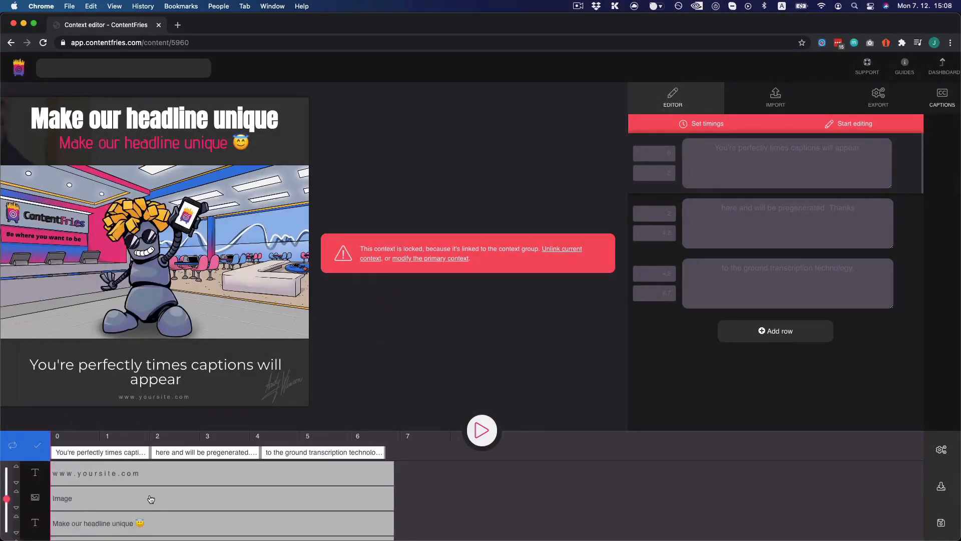
scroll(151, 499, down, 3)
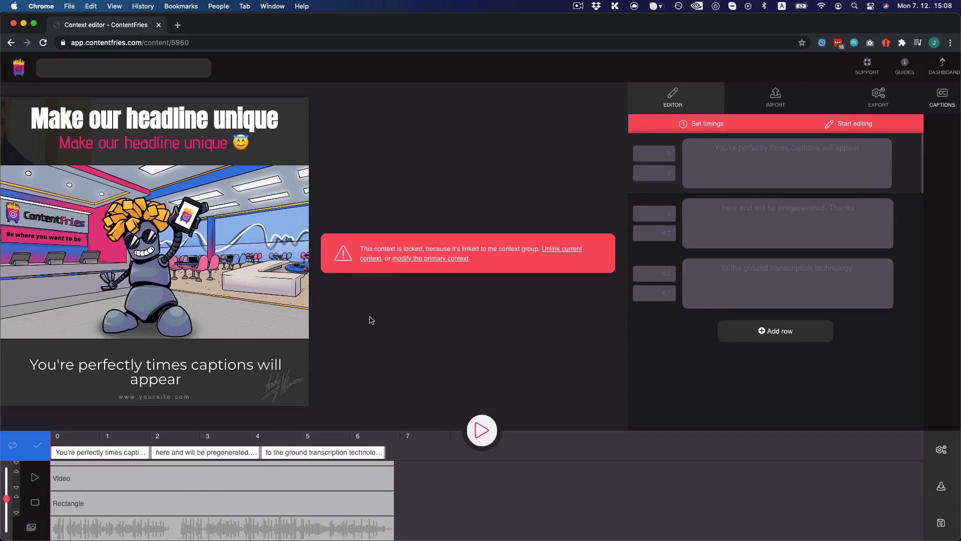
click(374, 261)
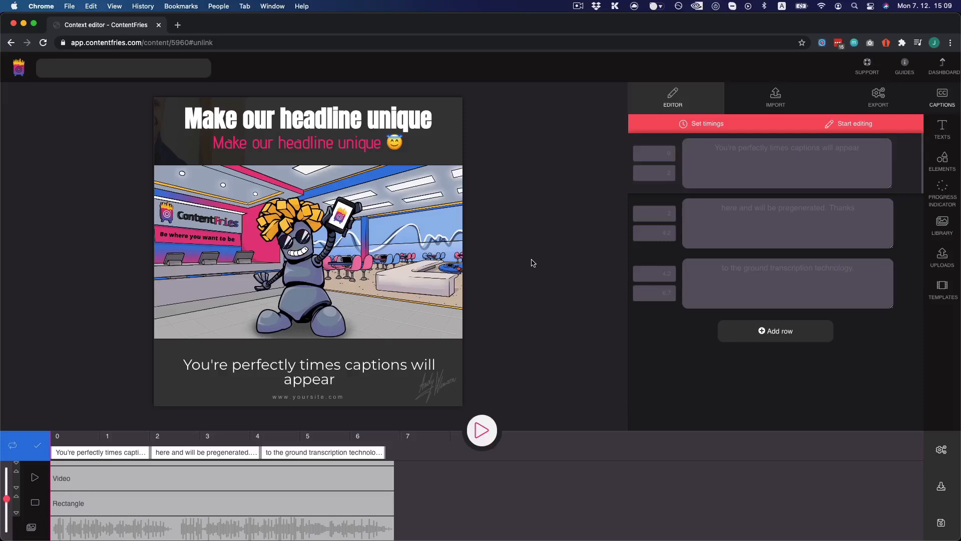
- Replace the pink second headline line with "My Wonderful Daily routine"
click(374, 140)
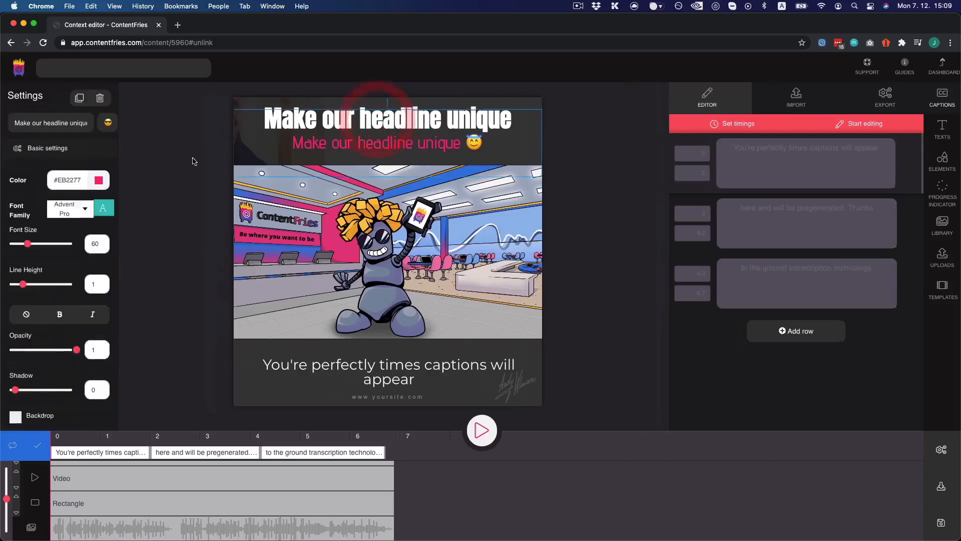
click(32, 122)
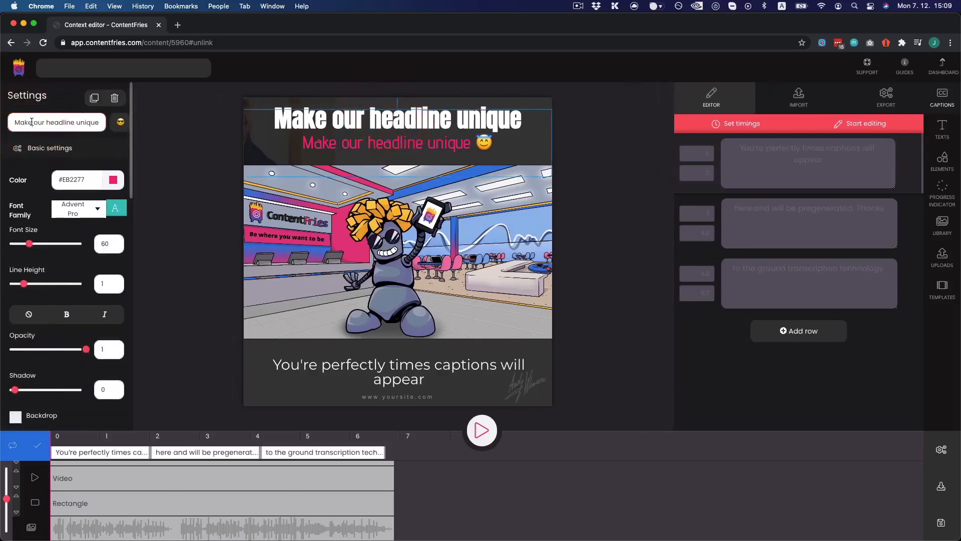
triple_click(32, 122)
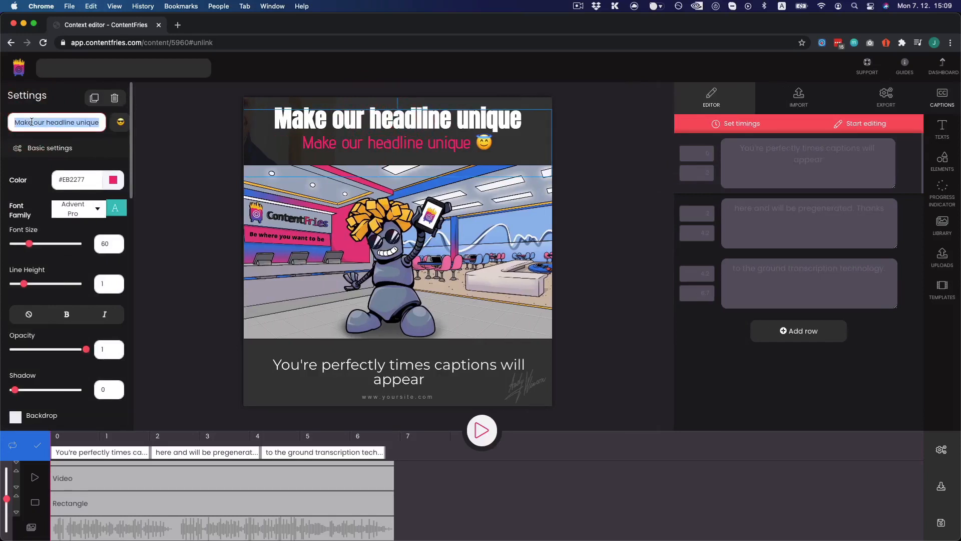
text(My Winde)
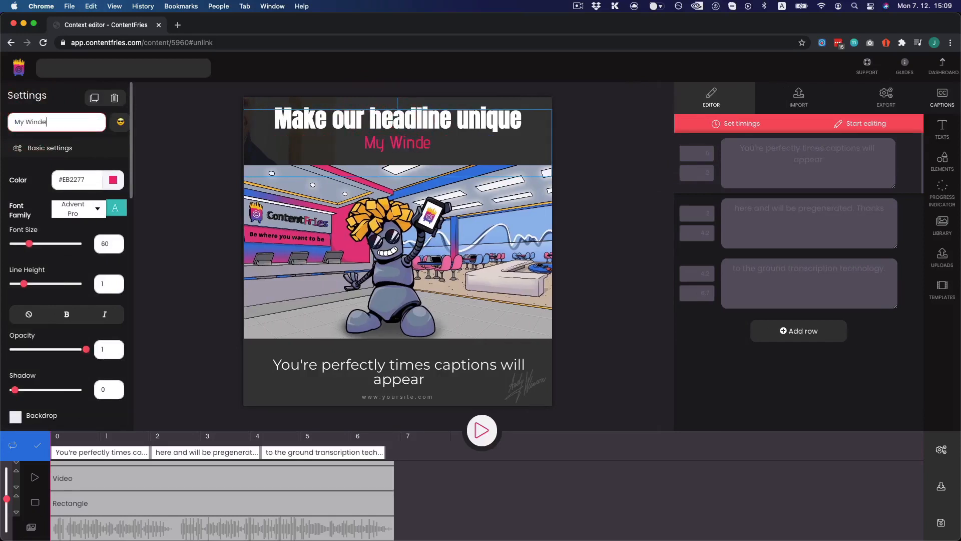
key(BackSpace)
key(BackSpace)
key(BackSpace)
key(BackSpace)
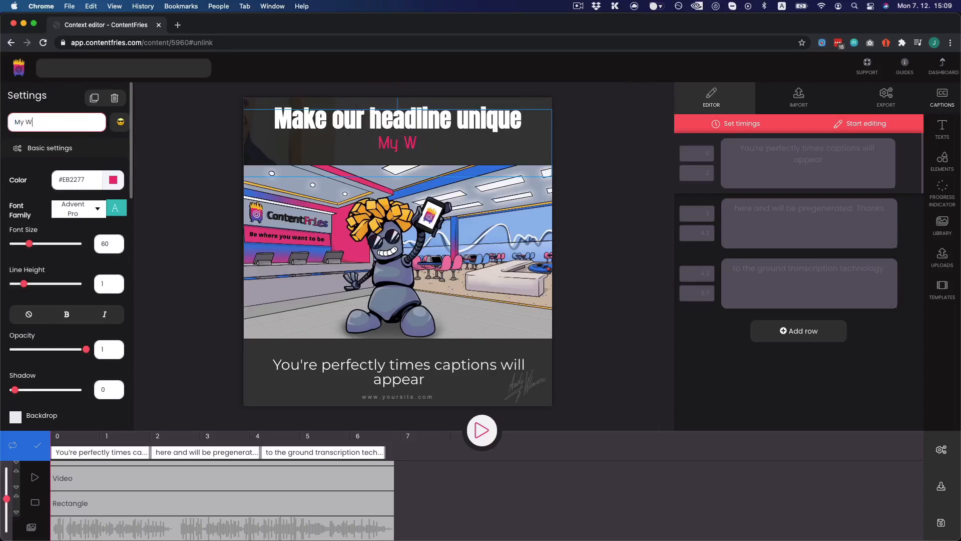
text(onderful )
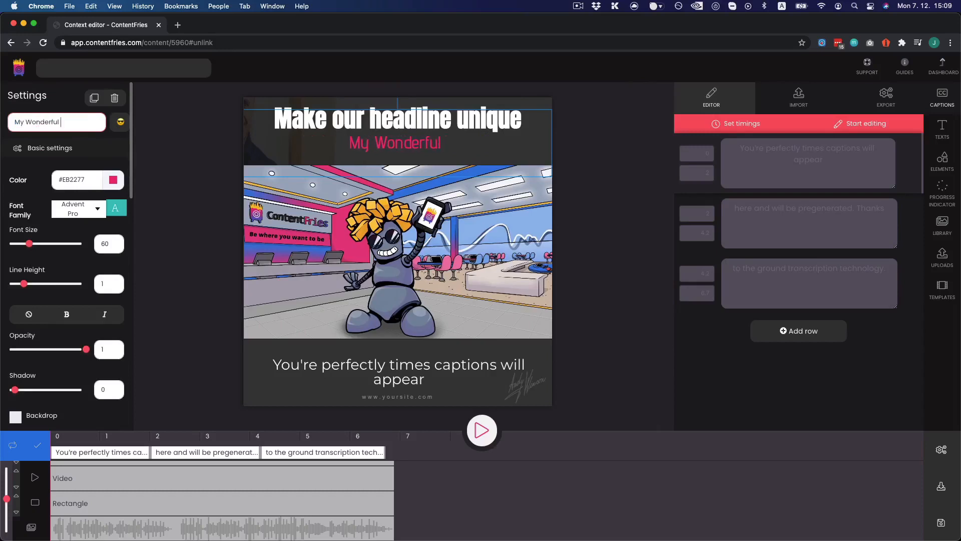
text(Daily rou)
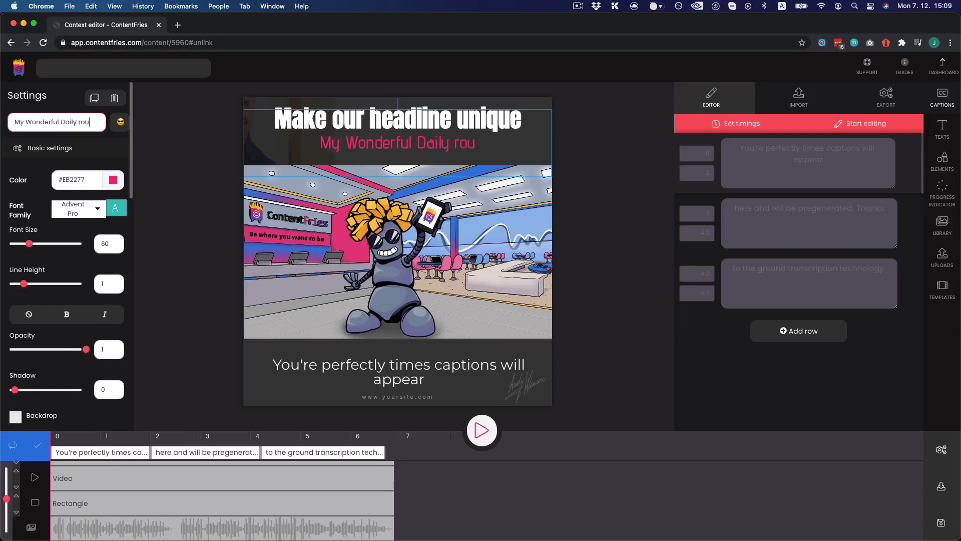
text(tine)
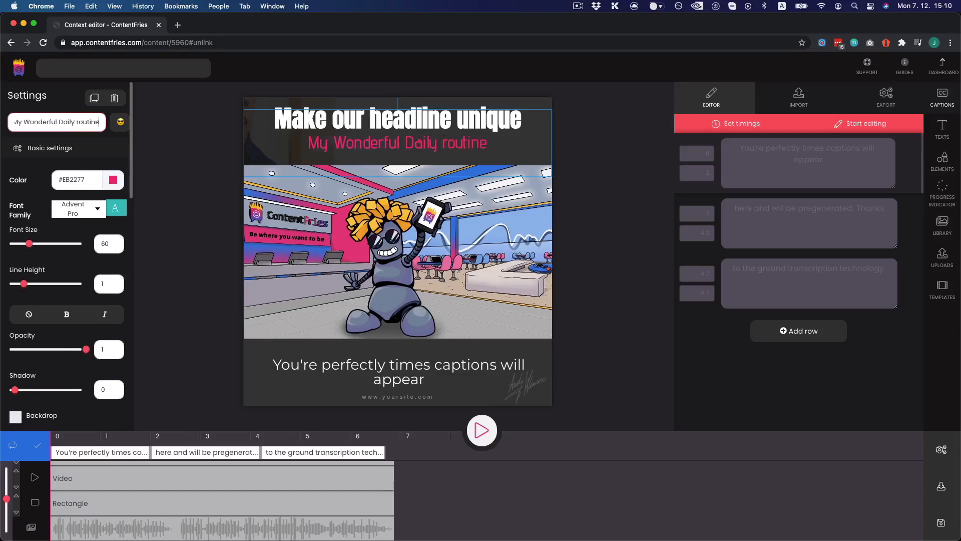
- Replace the white main headline with "Get 10x more energy"
click(420, 114)
click(308, 111)
click(53, 125)
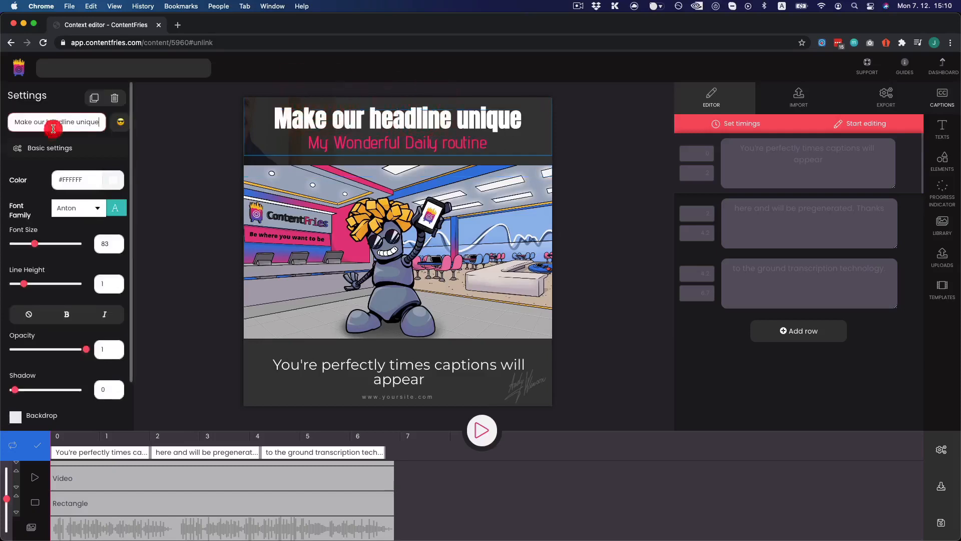
key(super+a)
text(Get 10)
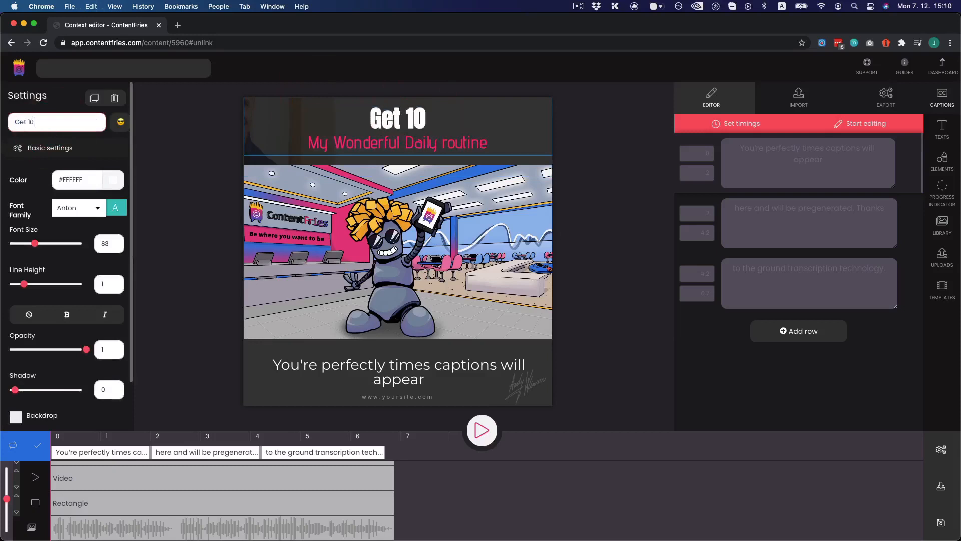
text(x more energy)
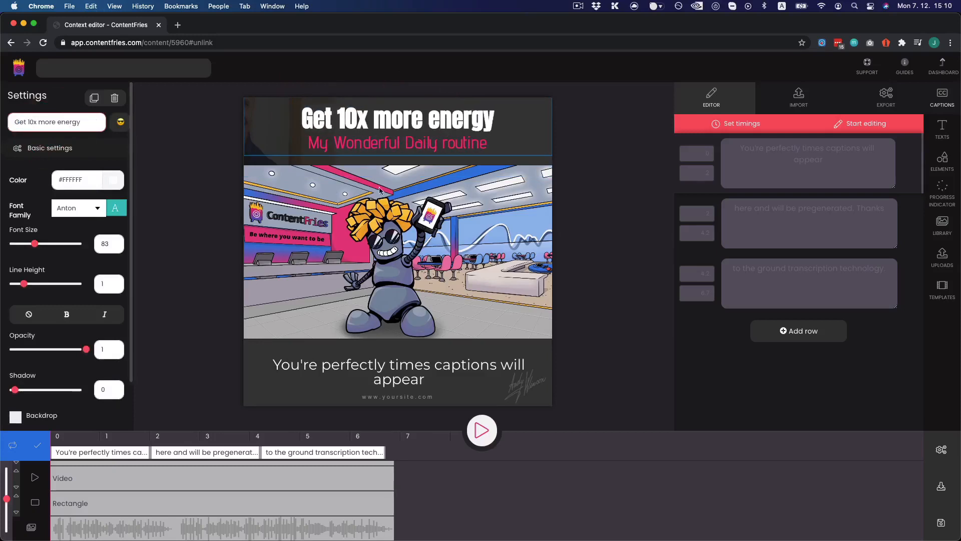
click(624, 154)
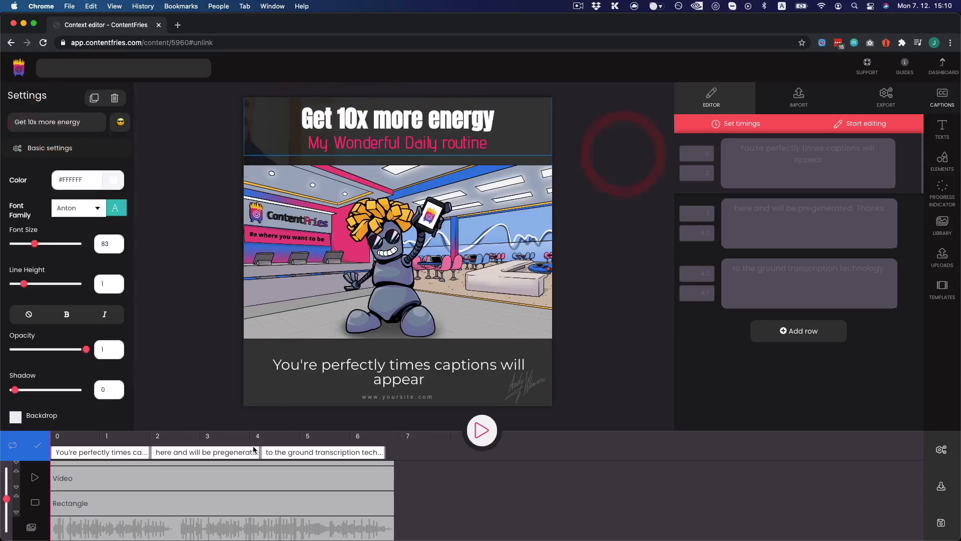
- Replace the scene's background image with the uploaded photo of a man gesturing in front of an audience
click(172, 525)
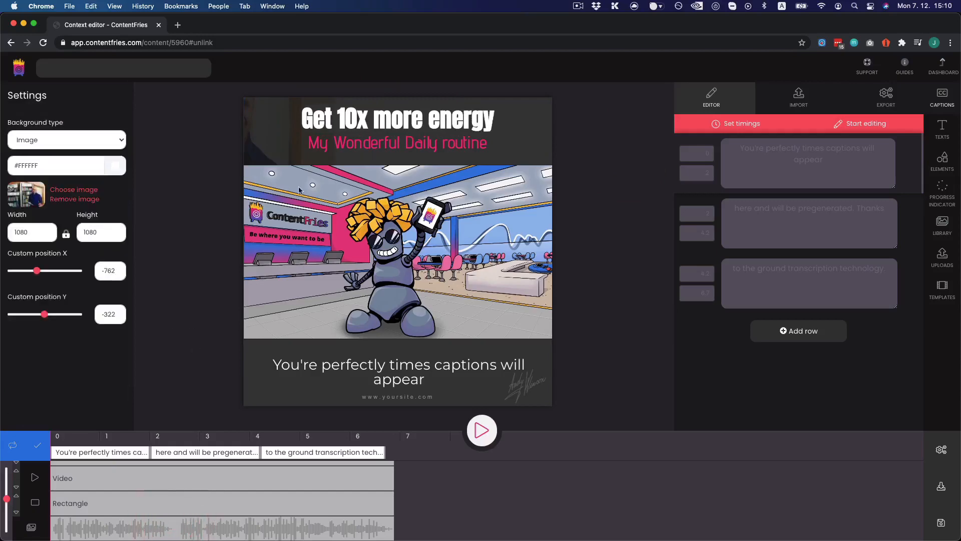
click(56, 189)
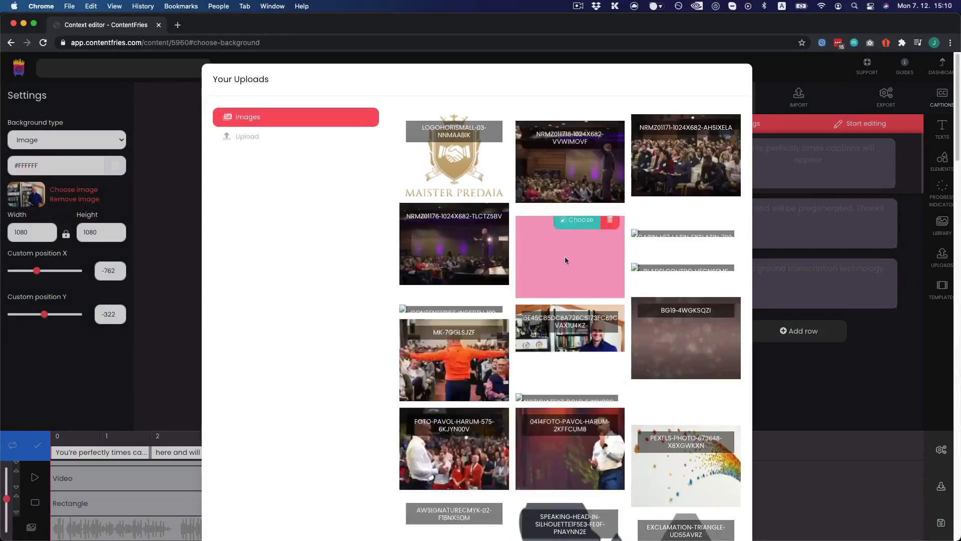
scroll(583, 295, down, 1)
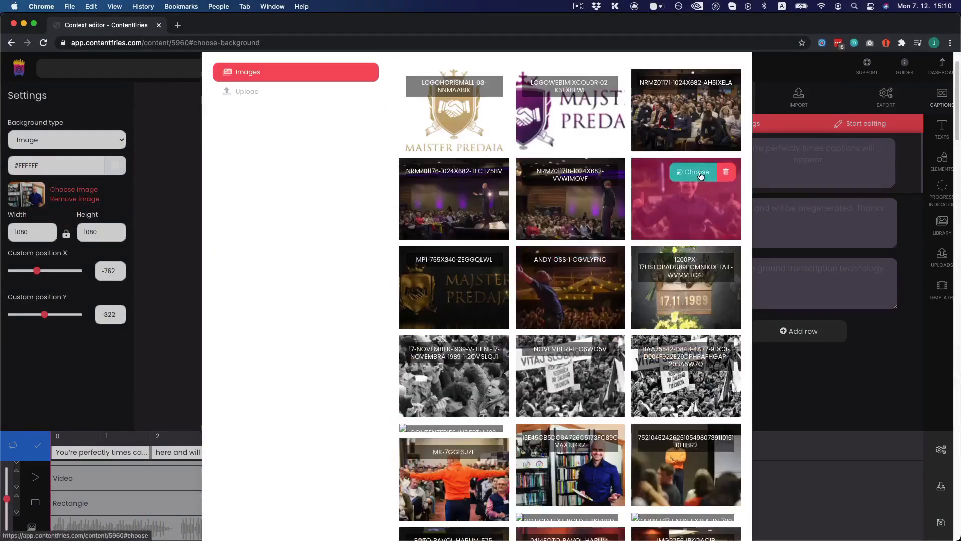
click(699, 173)
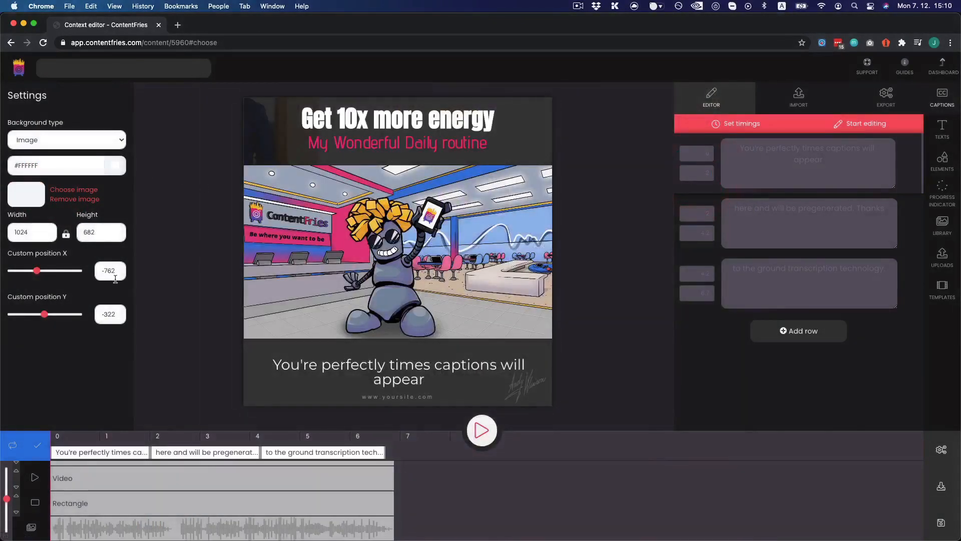
- Set the background image's custom X and Y positions to 0 and its height to 1400 with proportions locked
click(111, 269)
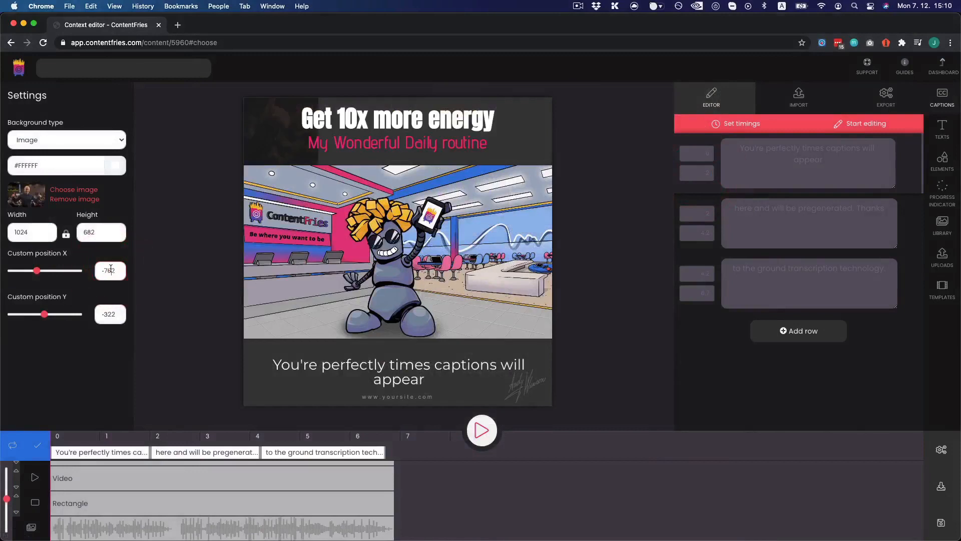
double_click(111, 269)
text(0)
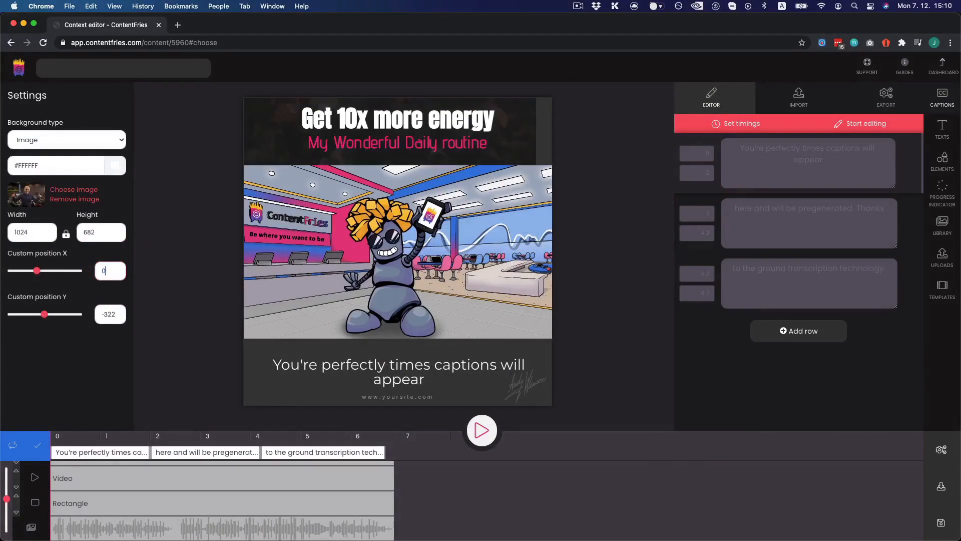
click(112, 311)
double_click(112, 311)
text(0)
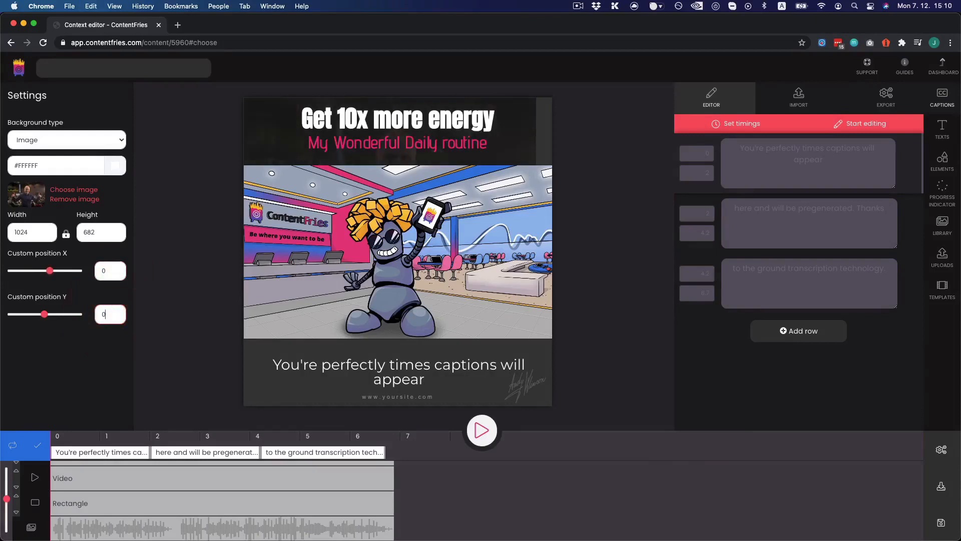
double_click(101, 228)
text(1400)
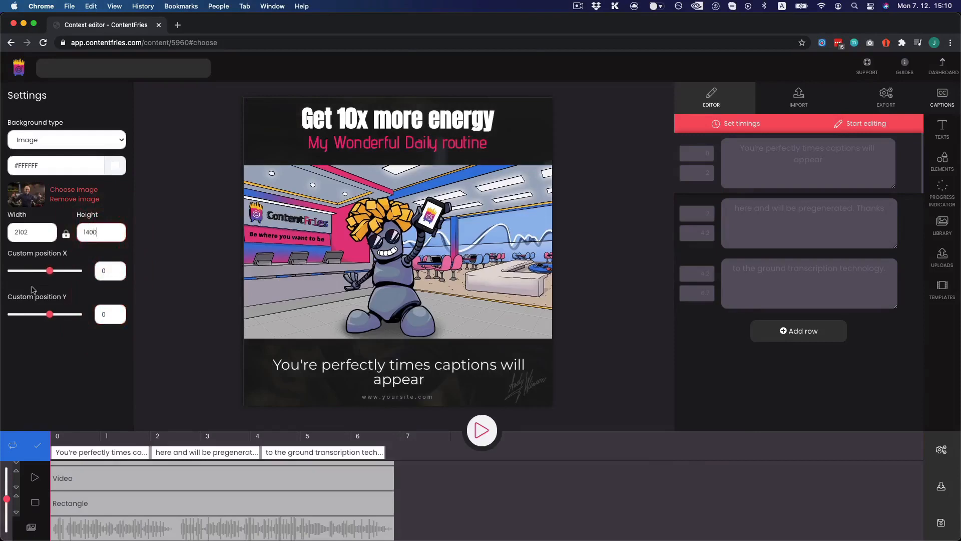
- Set the background image's custom X position to -527 and Y position to -293
drag(50, 271, 42, 271)
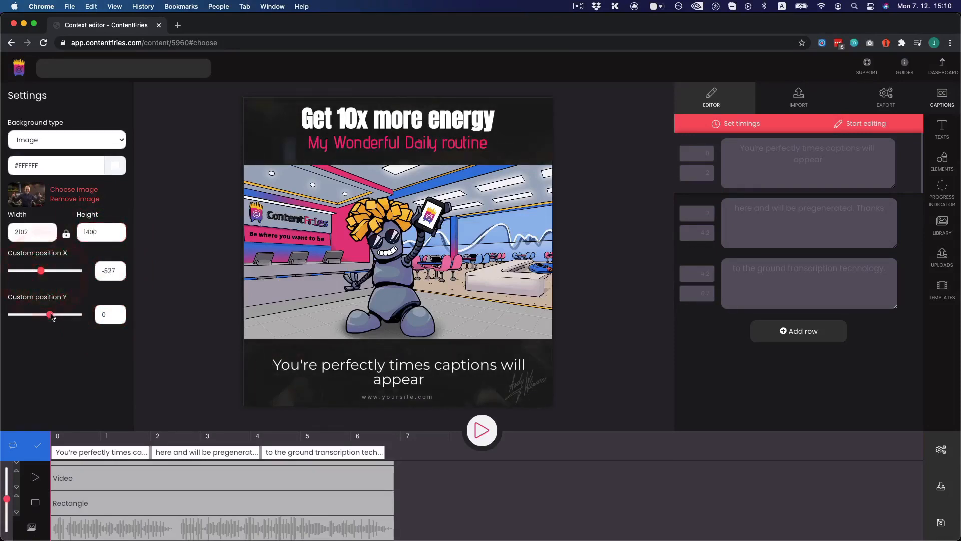
drag(49, 314, 46, 315)
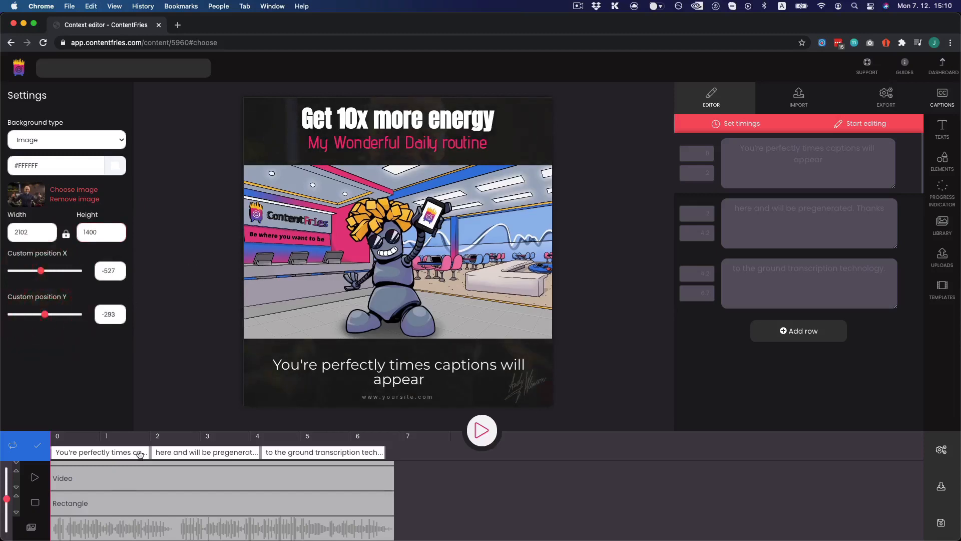
- Recolor the semi-transparent rectangle over the background dark blue, #002B61
click(90, 505)
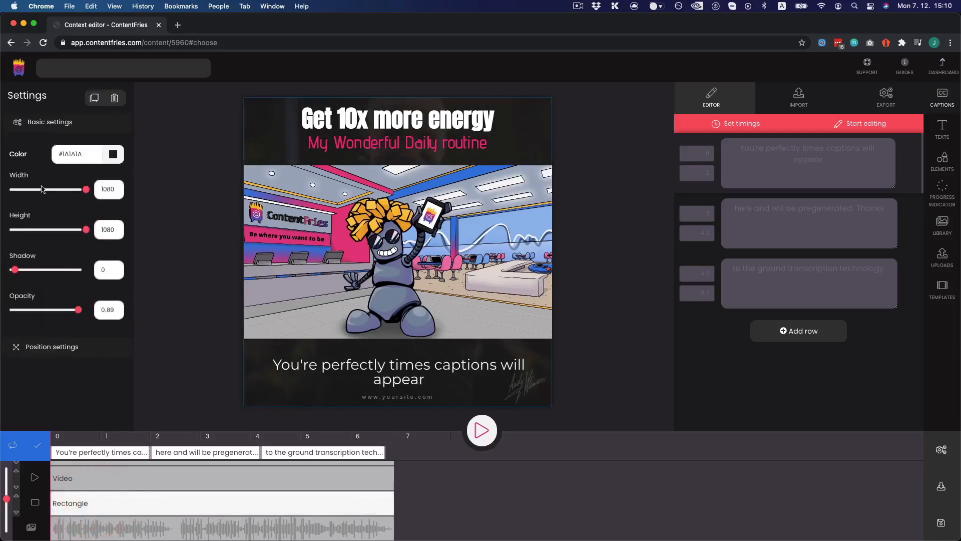
click(96, 154)
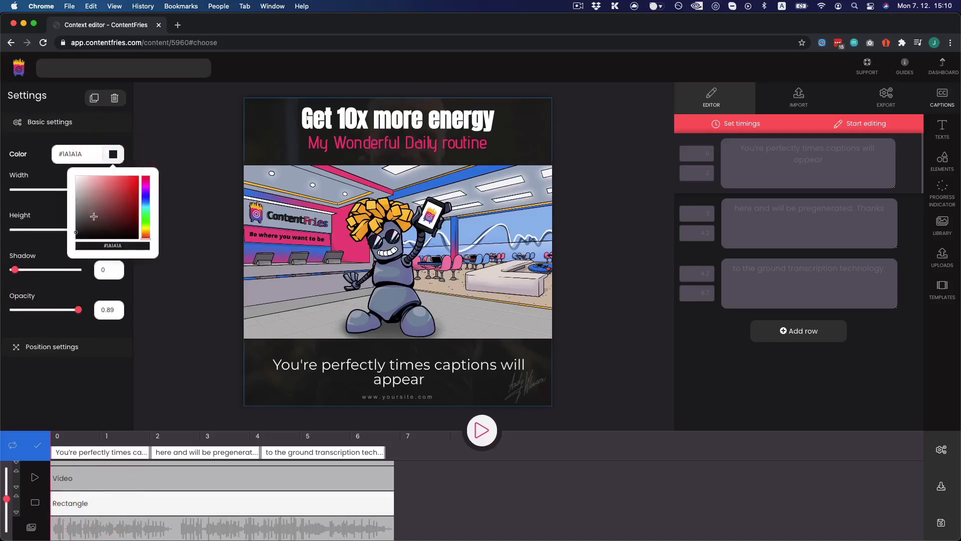
mouse_move(98, 211)
mouse_down()
mouse_move(116, 225)
mouse_move(100, 222)
mouse_move(141, 217)
mouse_move(143, 227)
mouse_move(146, 200)
mouse_up()
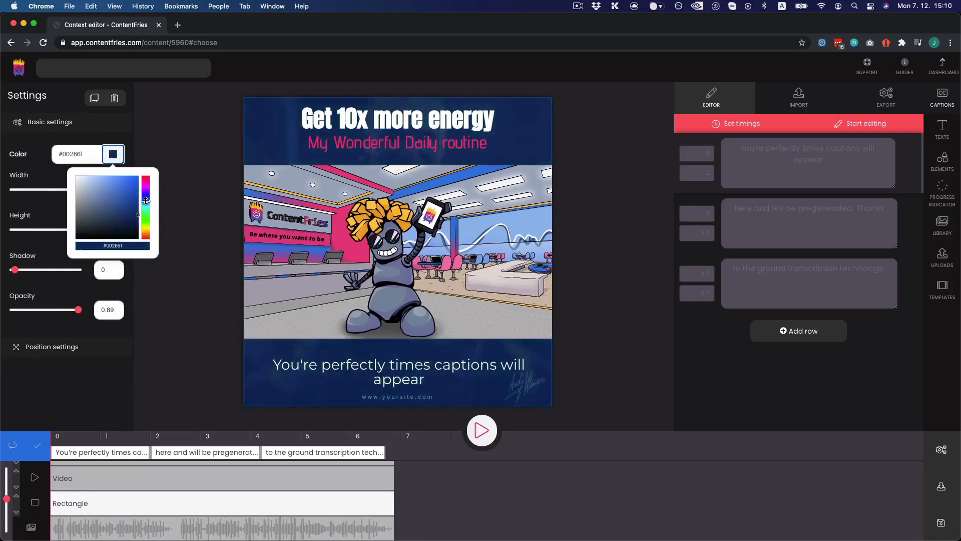
click(204, 324)
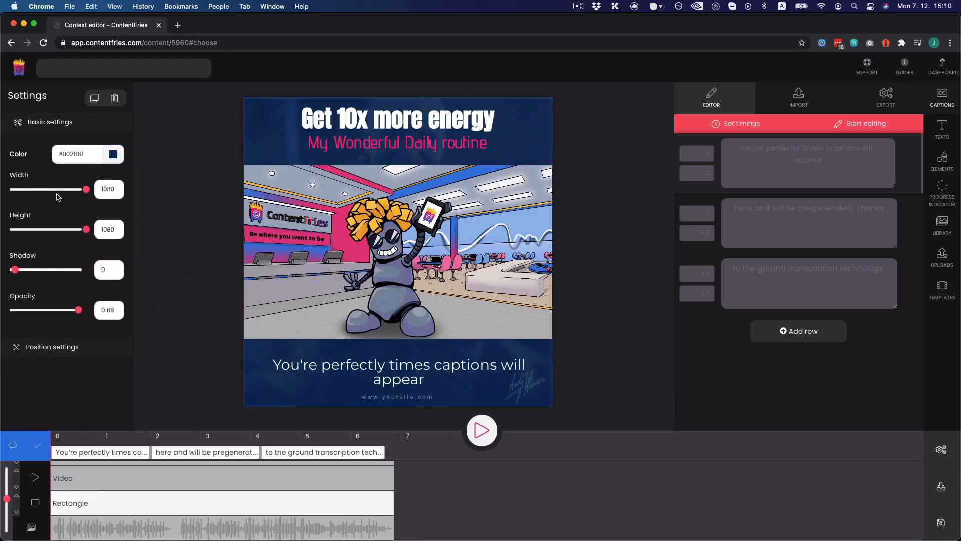
- Delete the dark blue overlay rectangle and preview the scene at about 4 seconds
click(114, 97)
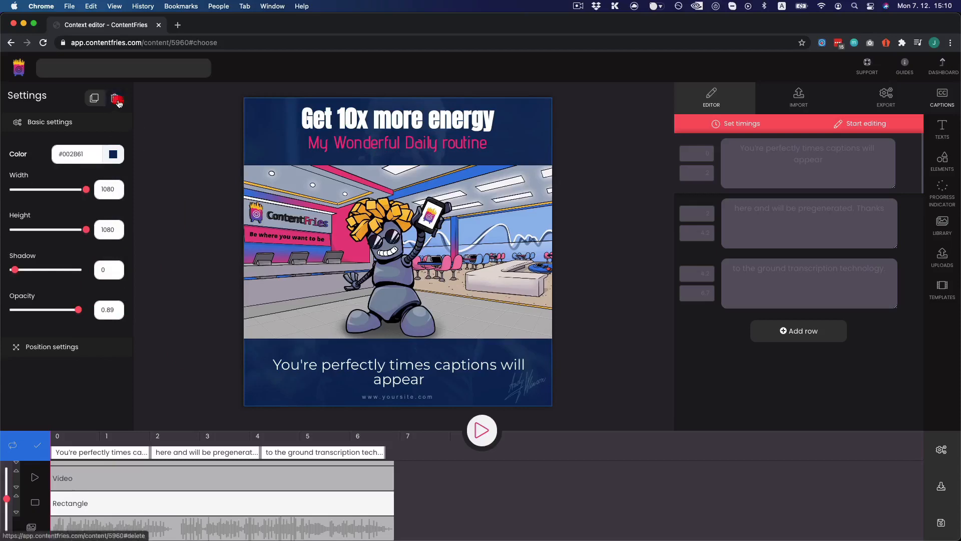
click(459, 331)
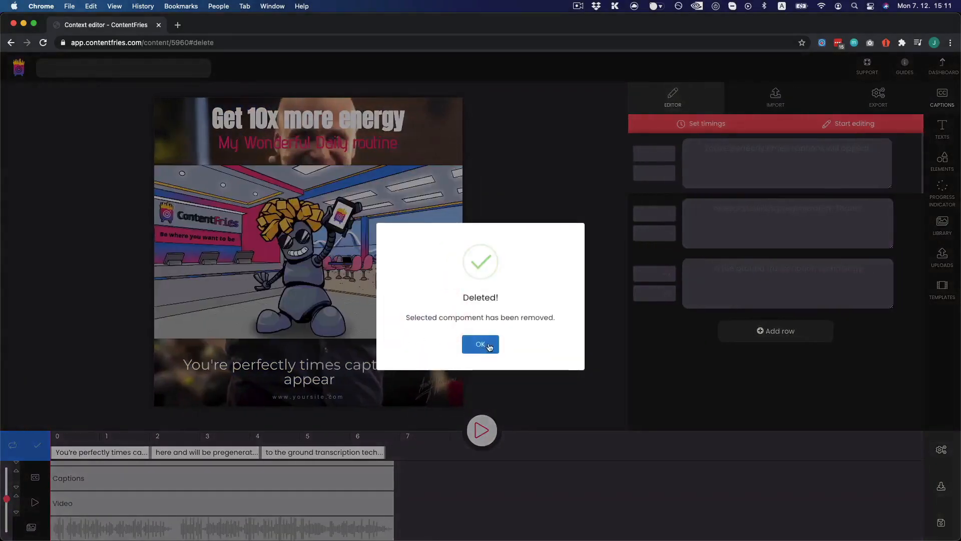
click(485, 344)
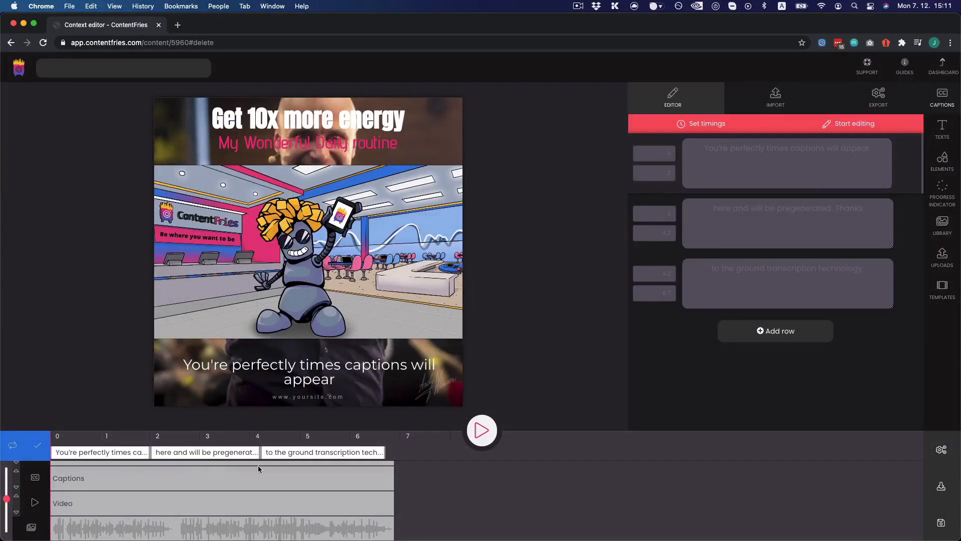
click(145, 502)
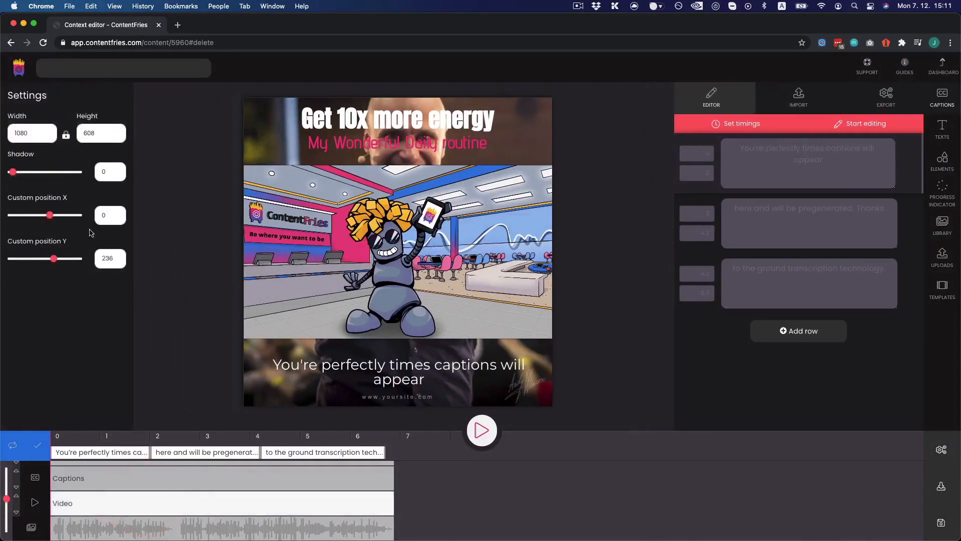
click(262, 436)
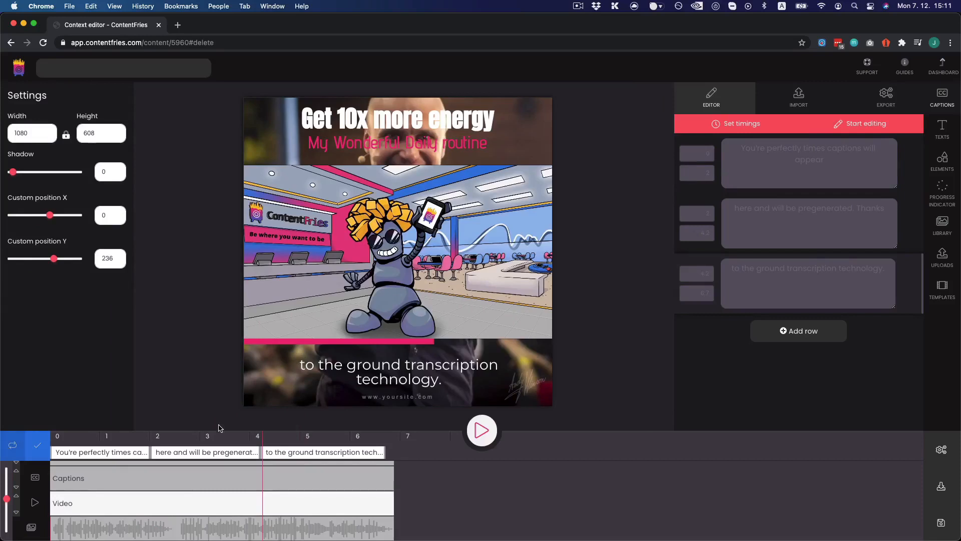
- Switch to the IGTV video context and unlink it from the context group
click(12, 449)
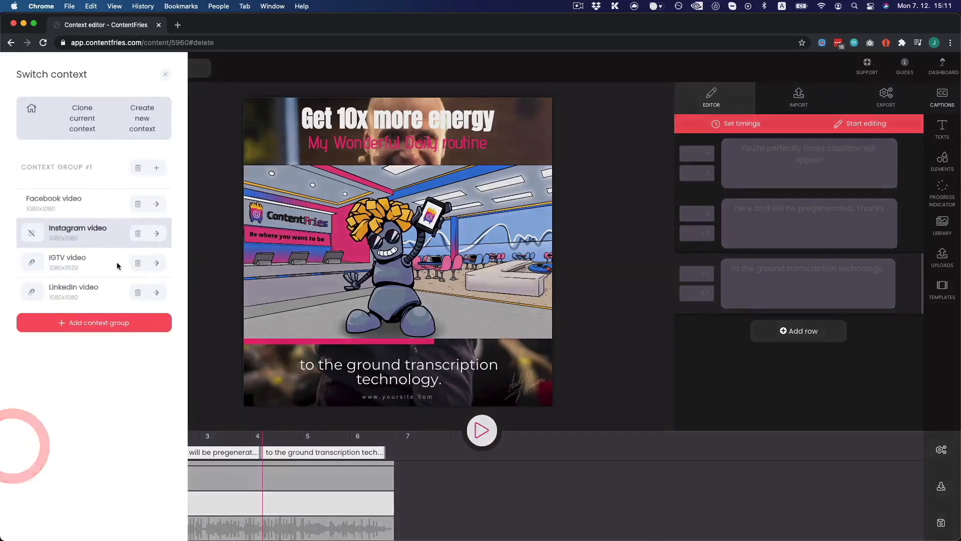
click(68, 257)
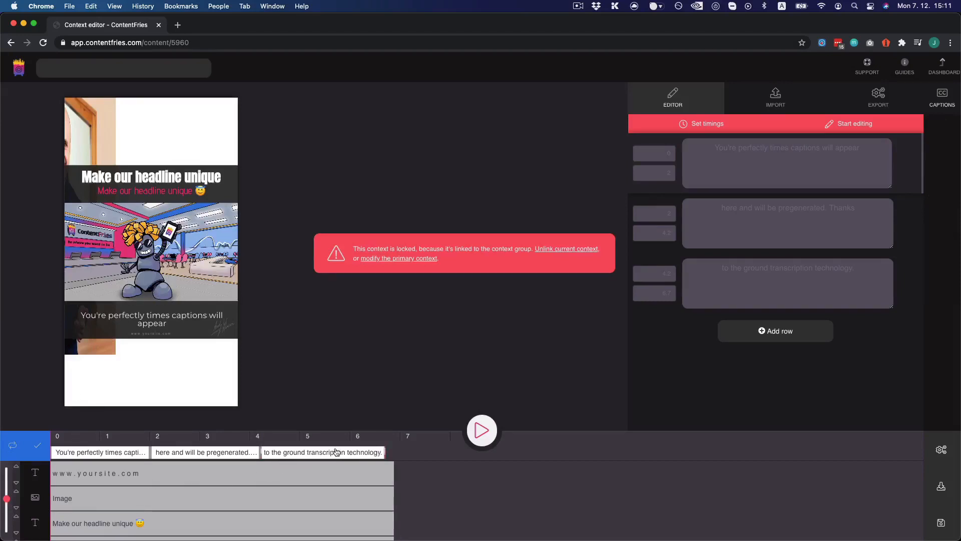
click(551, 254)
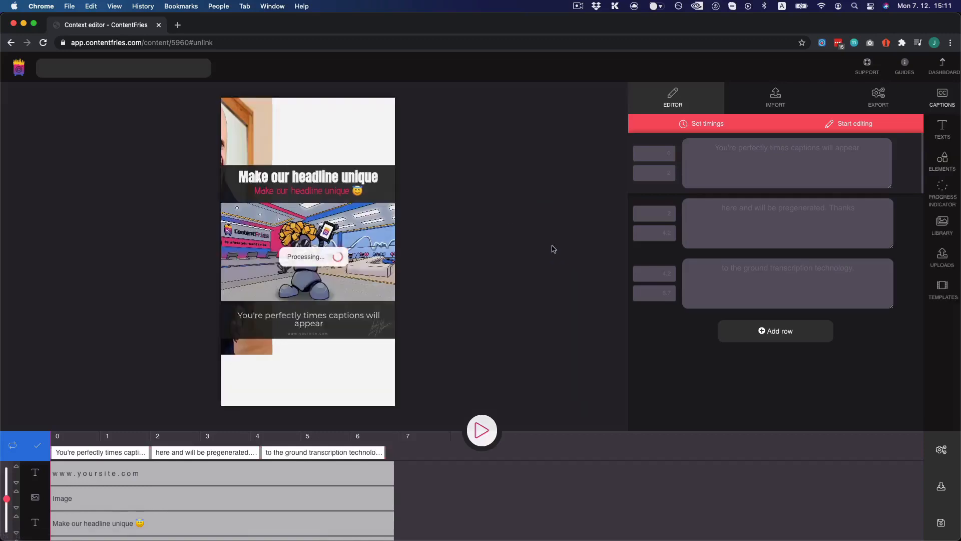
- Remove the background image from the IGTV video scene
scroll(156, 490, down, 3)
click(90, 537)
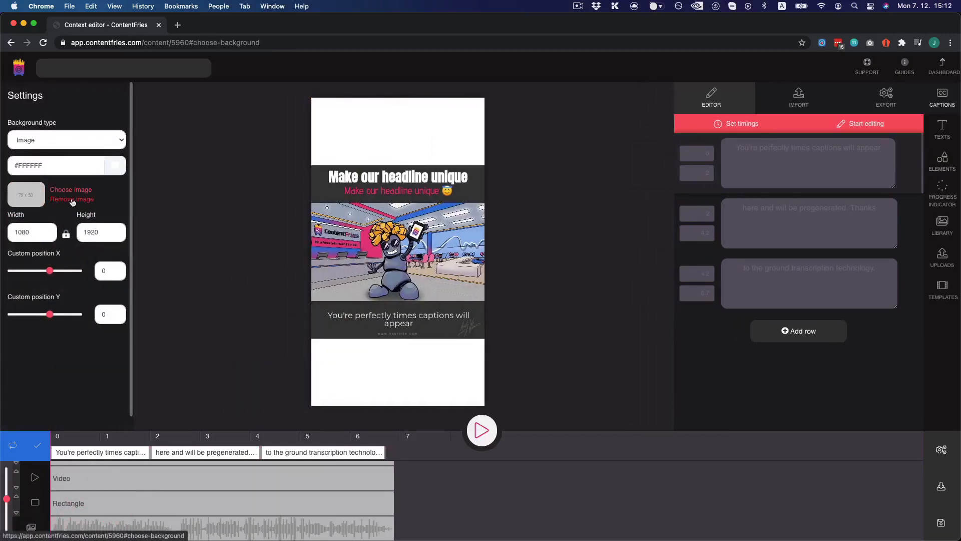
- Switch to the LinkedIn video context and unlink it from the context group
click(13, 444)
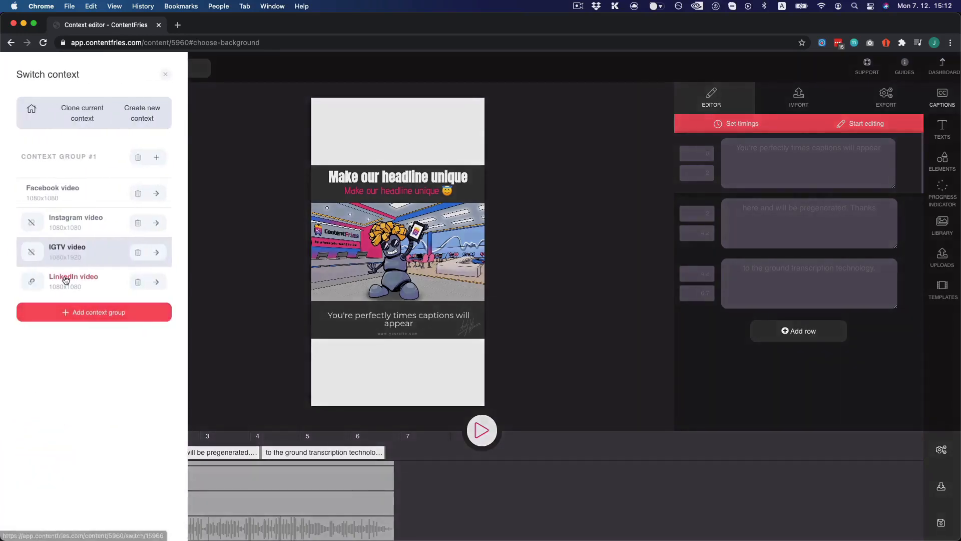
click(66, 279)
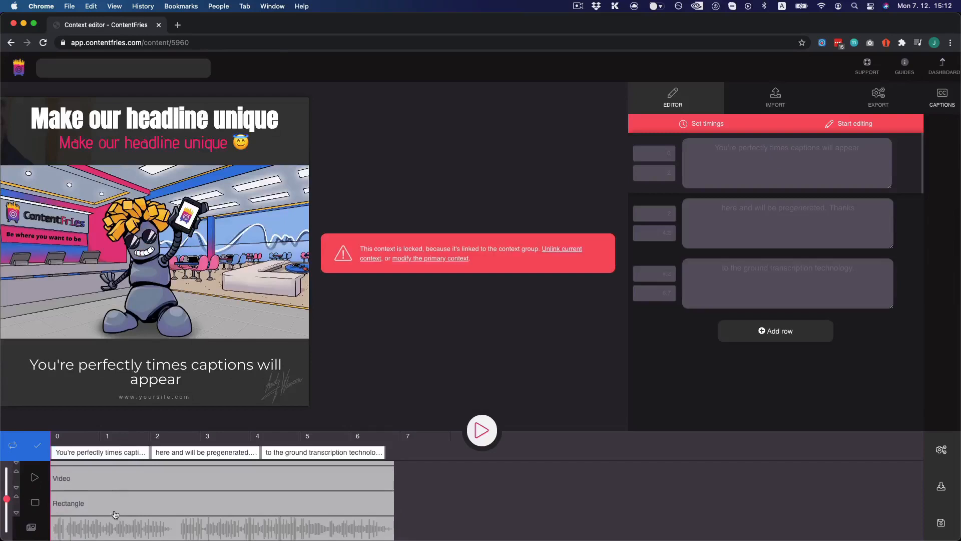
click(103, 529)
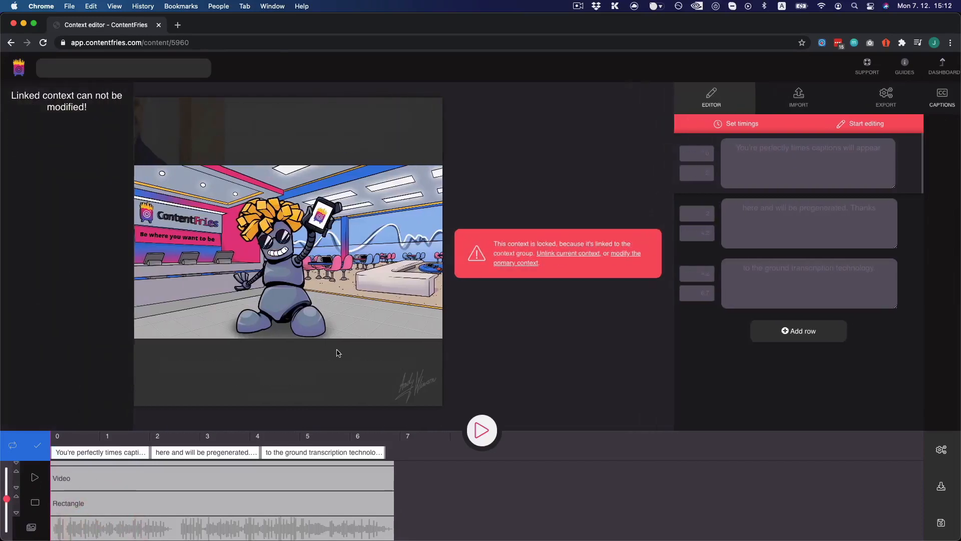
click(569, 254)
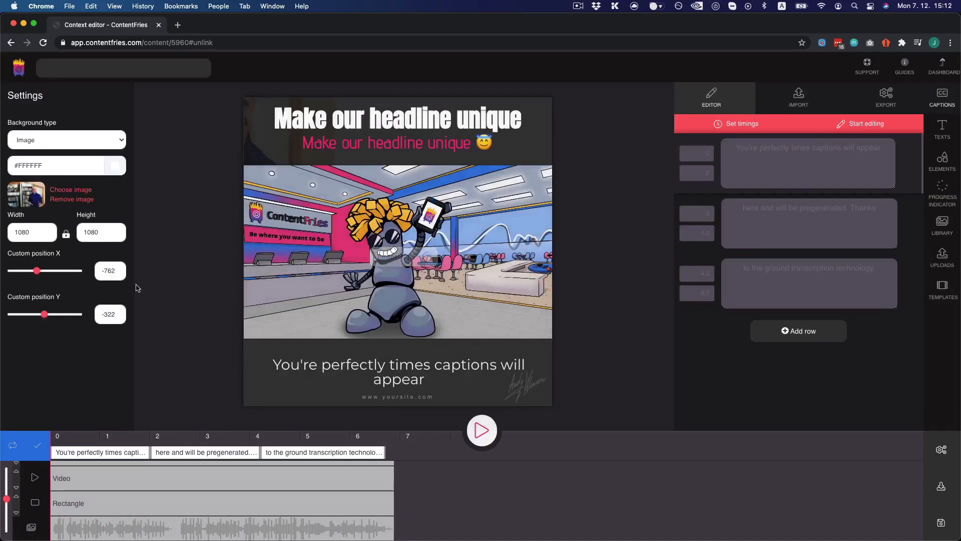
- Remove the LinkedIn scene's background image and delete the dark rectangle overlay
click(78, 205)
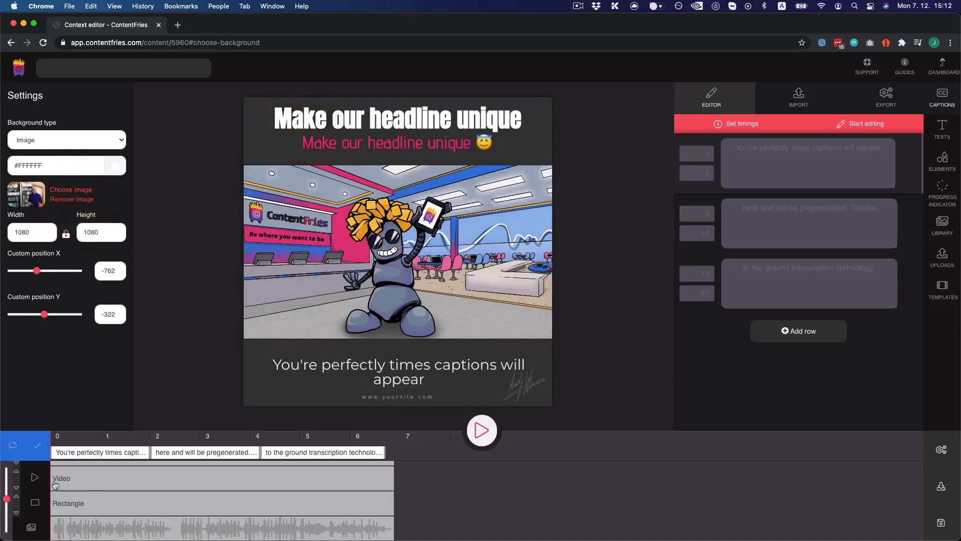
click(83, 498)
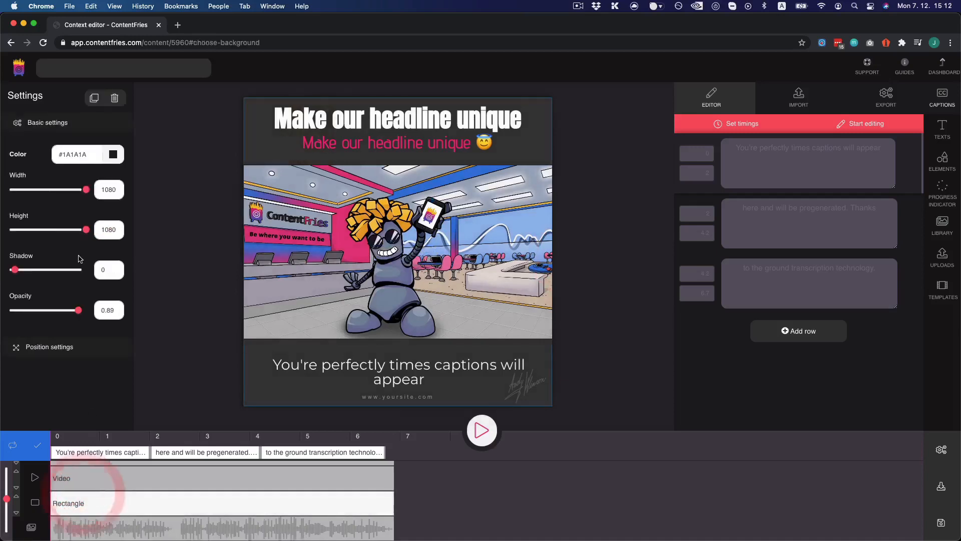
click(115, 98)
click(440, 323)
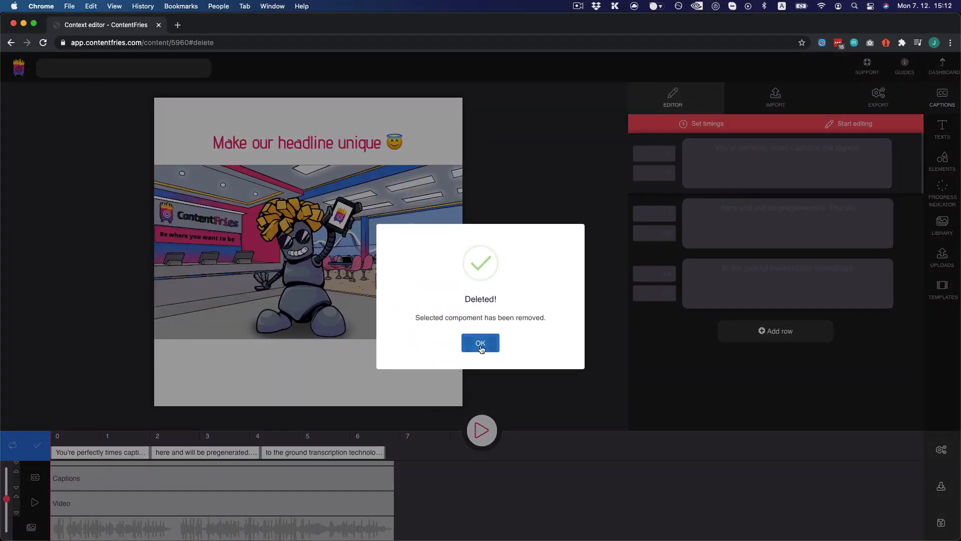
click(480, 342)
- Set the LinkedIn scene's background color to dark blue #07006F
click(130, 529)
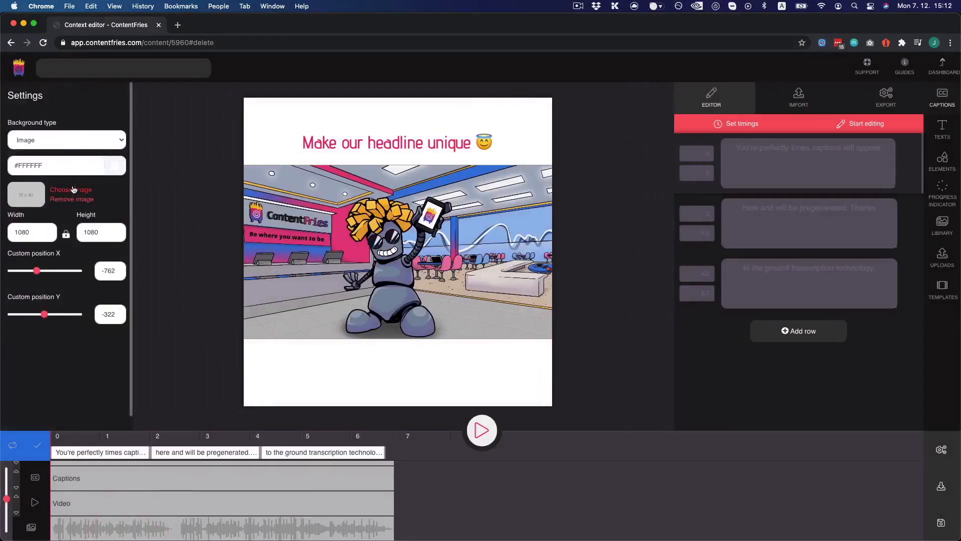
click(89, 141)
click(108, 166)
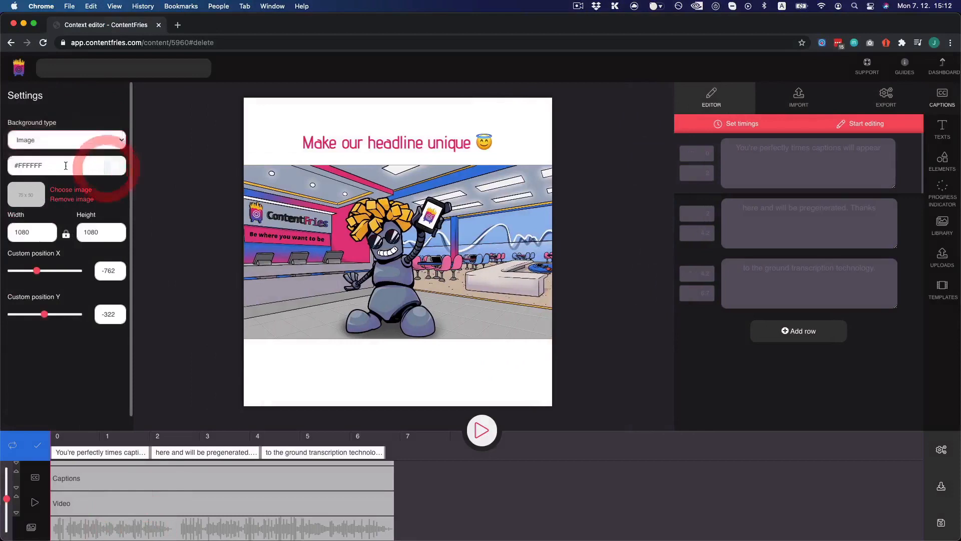
click(66, 165)
click(115, 168)
click(148, 207)
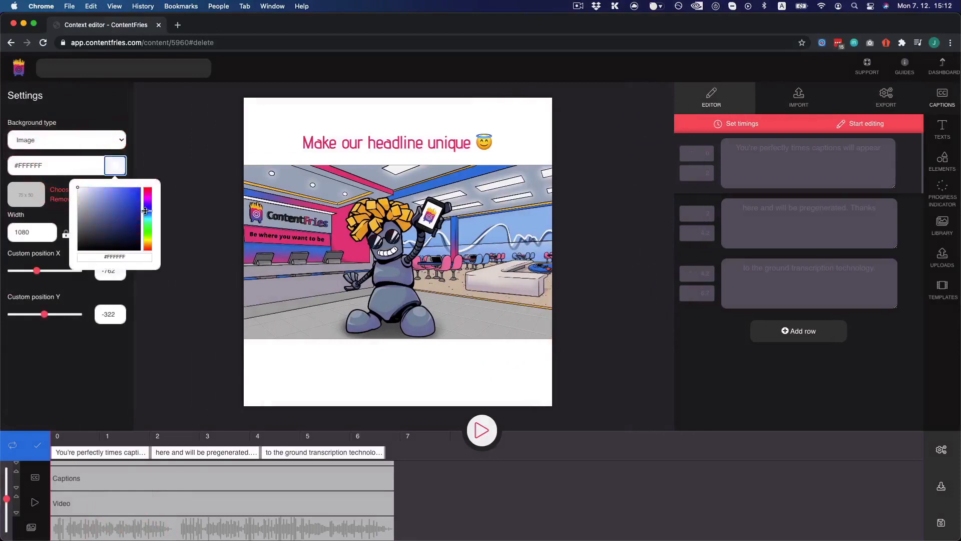
click(141, 219)
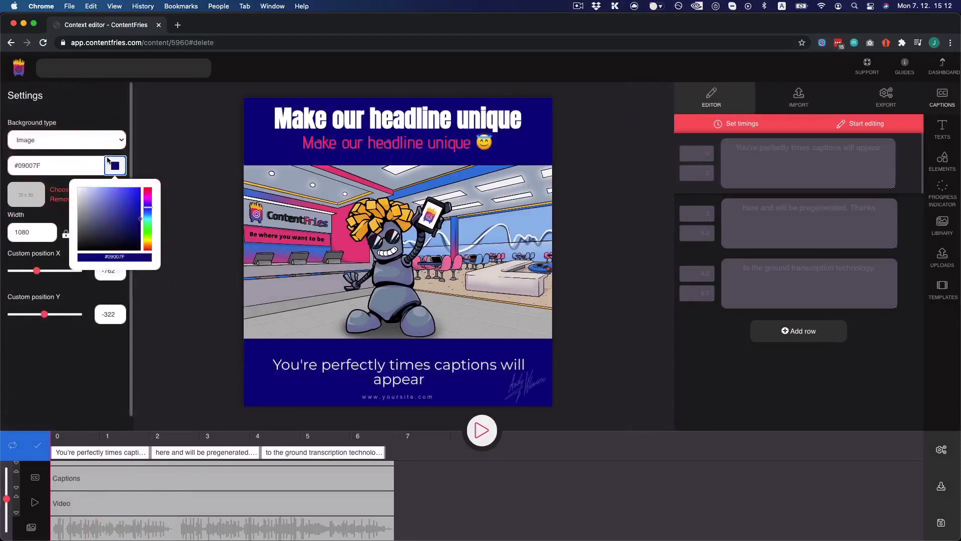
click(140, 225)
click(142, 223)
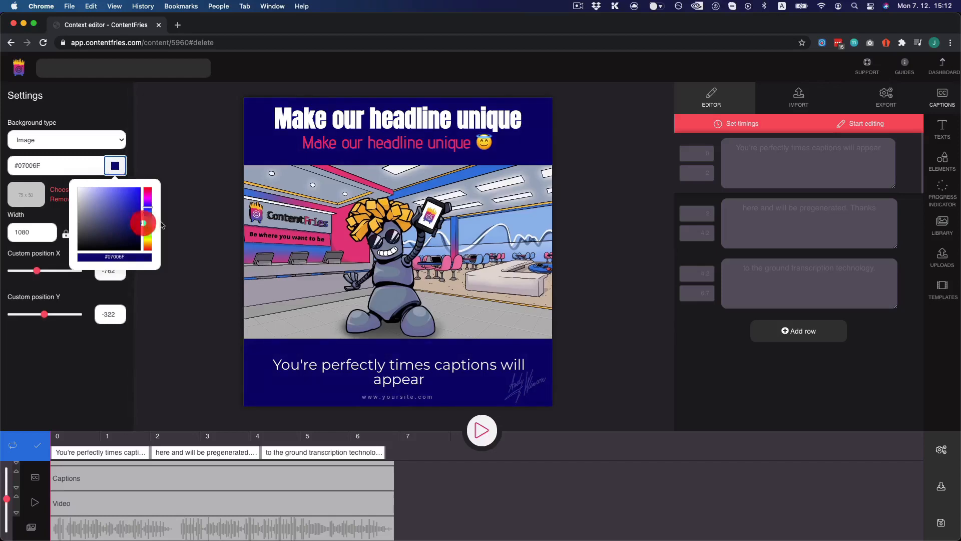
click(225, 236)
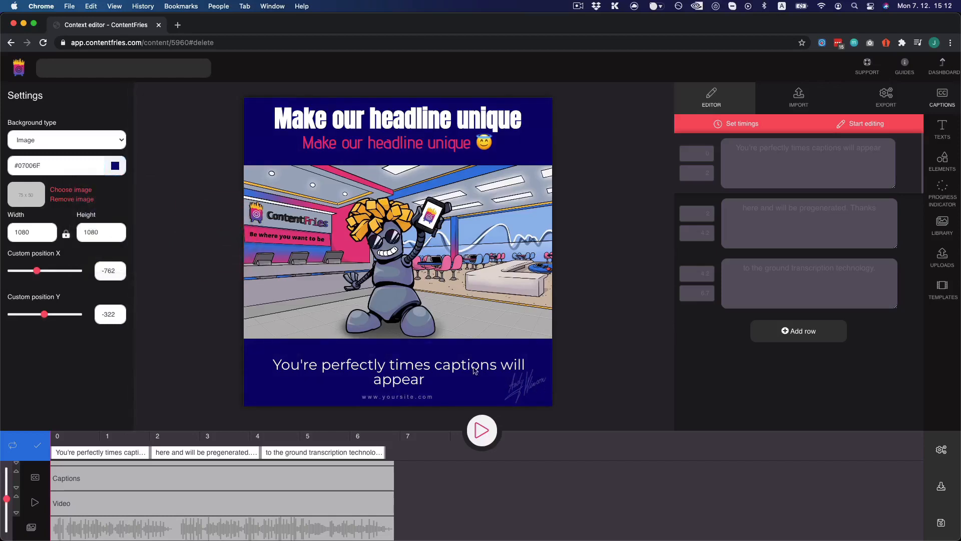
- Move the captions slightly higher in the area below the video
click(424, 367)
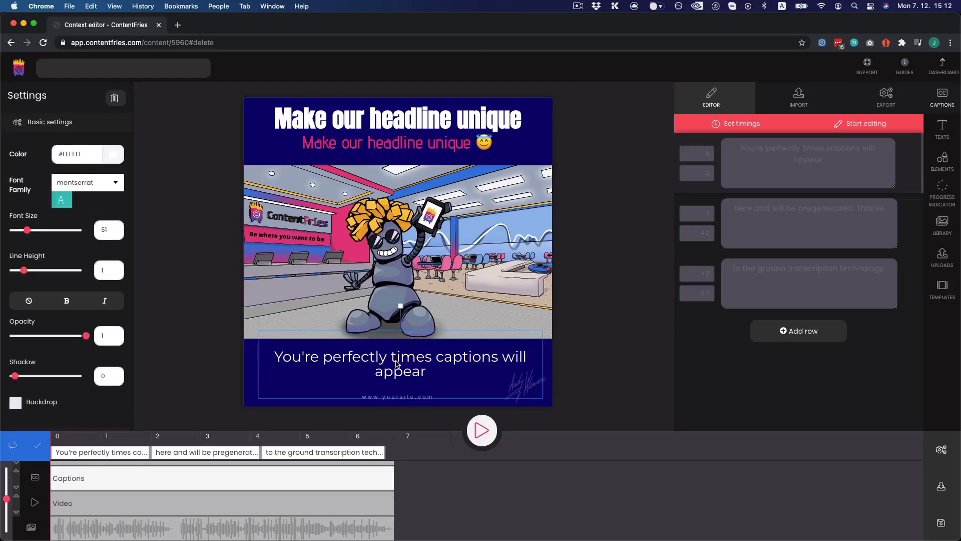
drag(396, 363, 395, 363)
click(501, 374)
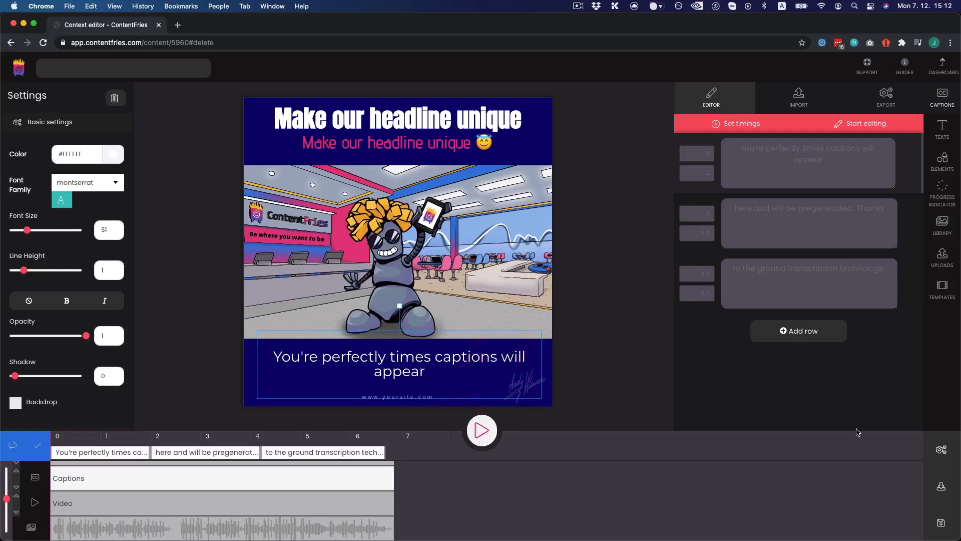
click(619, 373)
- Save the scene and bulk export all four contexts of Context Group #1
click(943, 520)
click(942, 486)
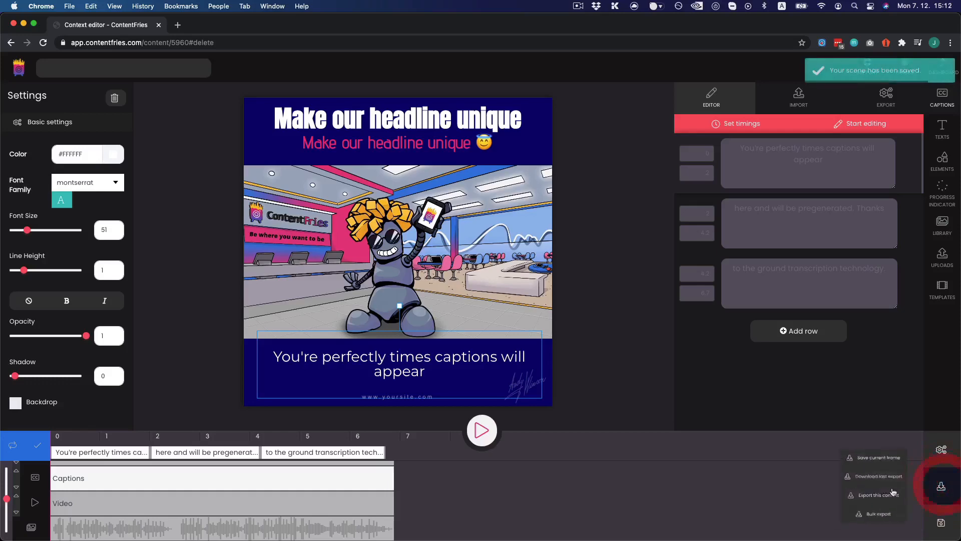
click(861, 523)
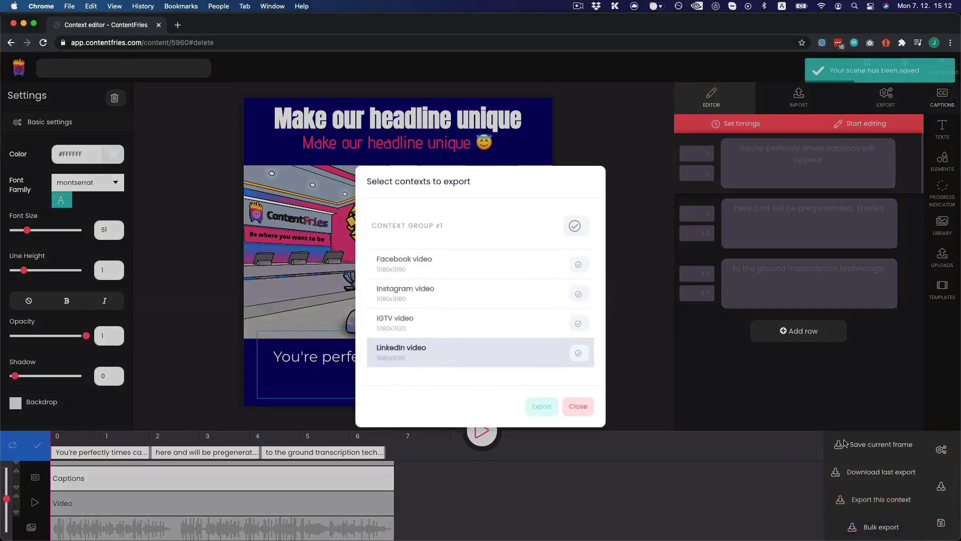
click(574, 226)
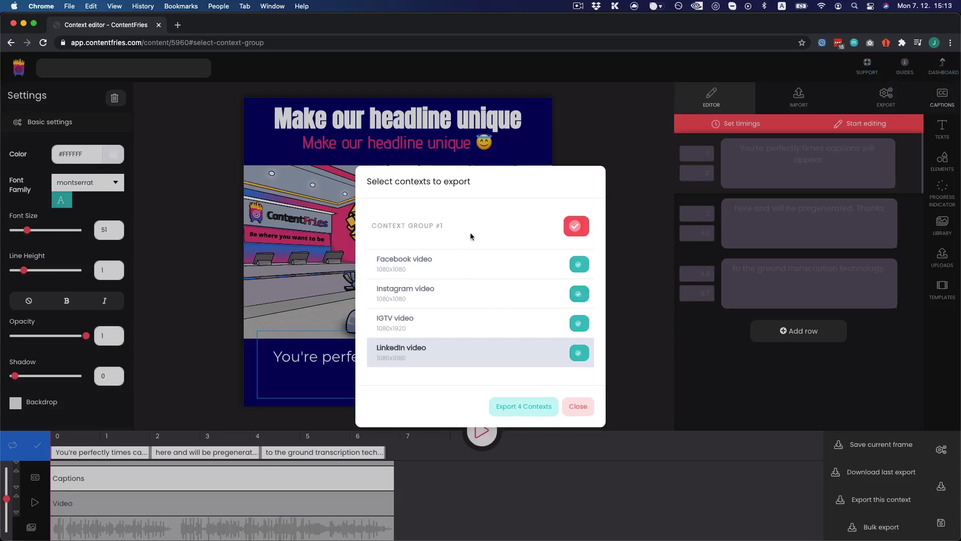
click(543, 407)
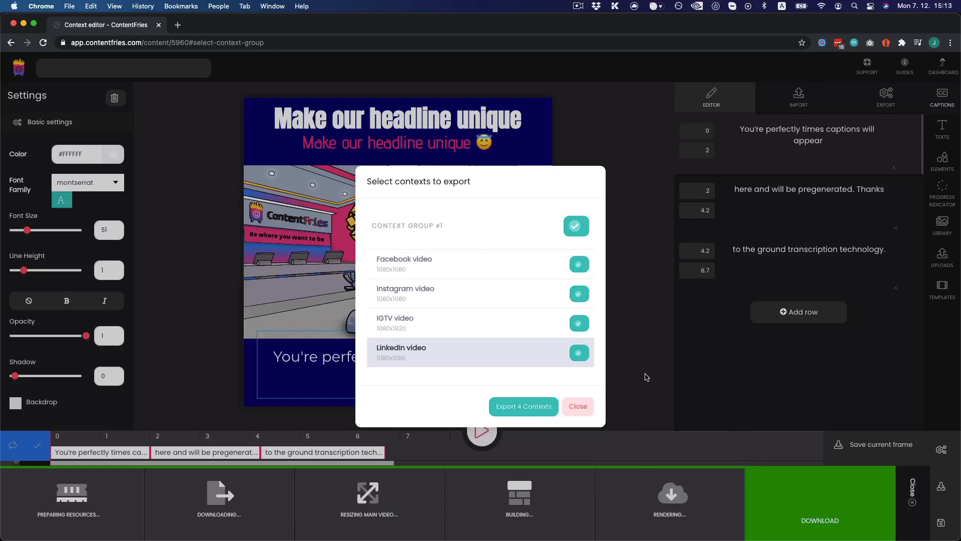
click(579, 405)
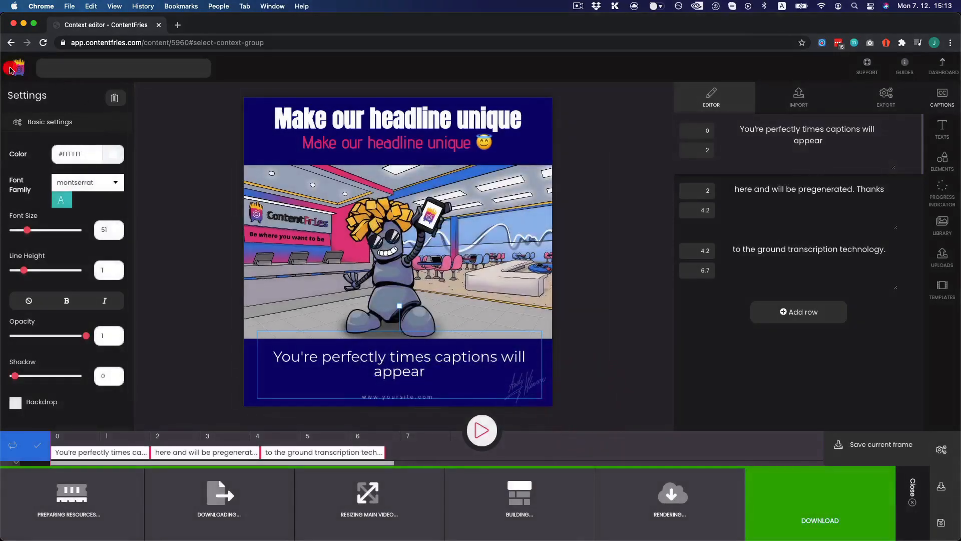
- Return to the content pieces overview and download the exported Facebook video of anthony-speechmov
click(15, 68)
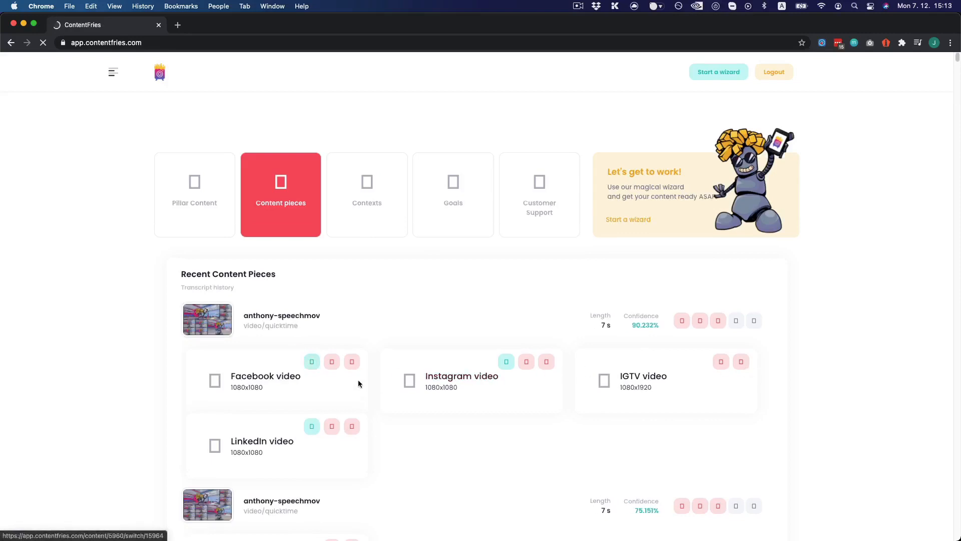
click(311, 363)
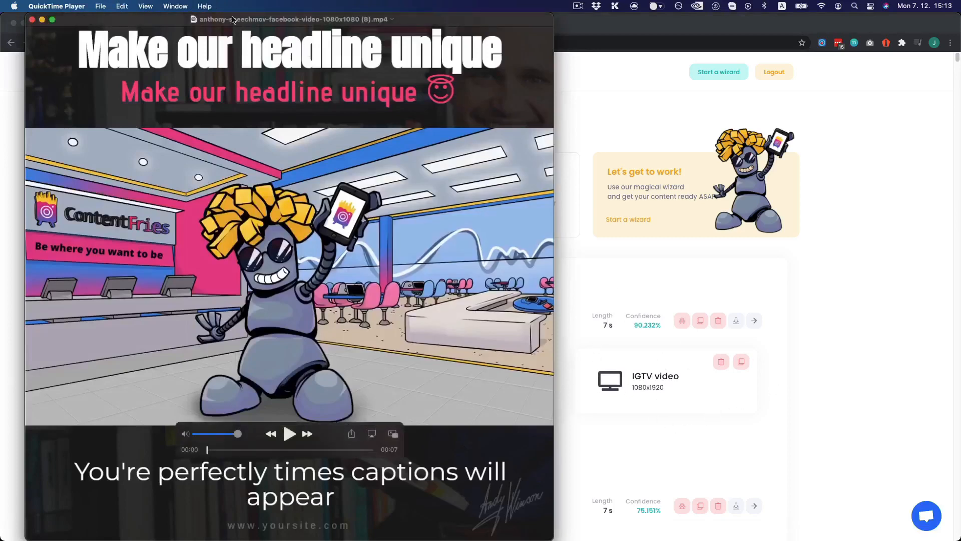
- Examine the downloaded Facebook video near its end in QuickTime Player and close it
drag(250, 21, 596, 27)
click(713, 456)
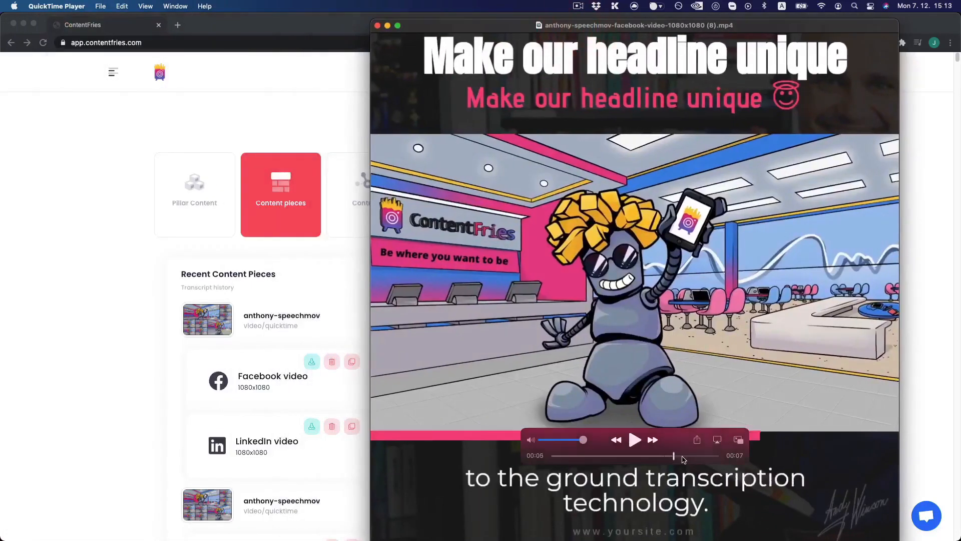
click(378, 26)
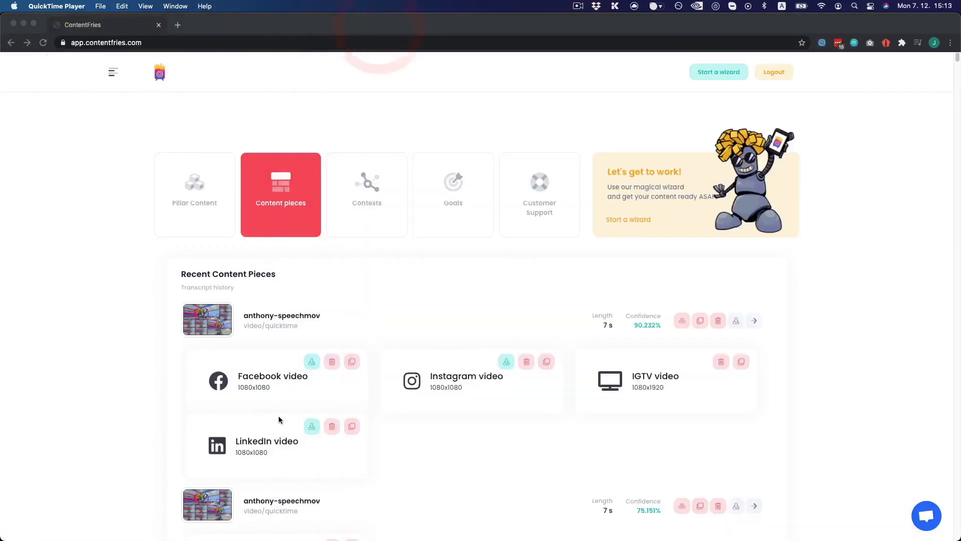